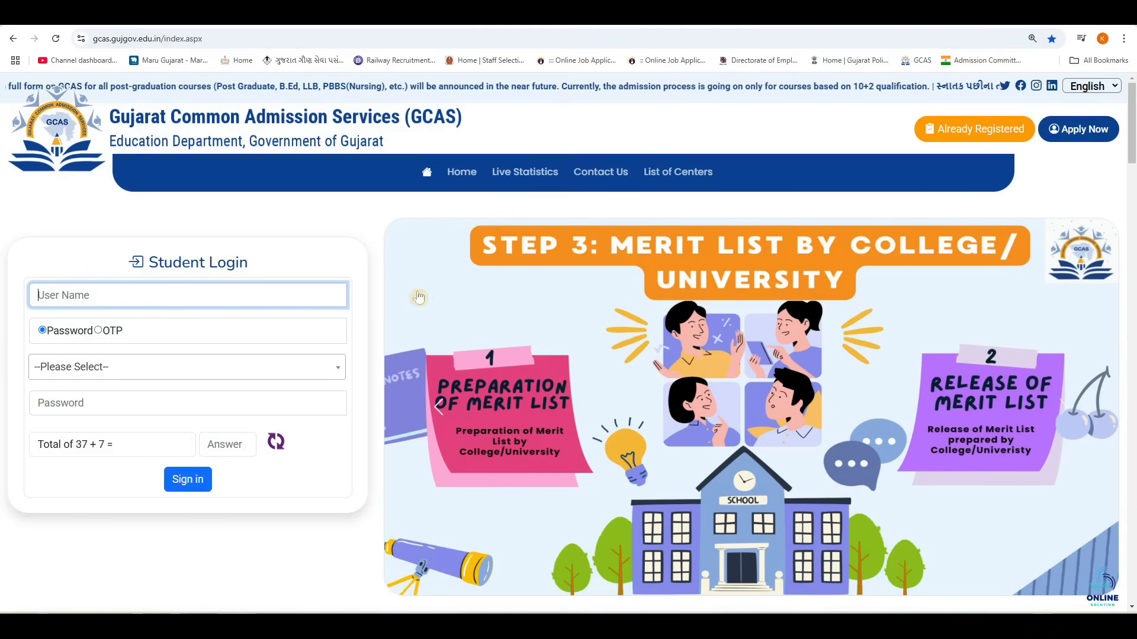
Search Google for GCAS in a new browser tab and open the official GCAS website.
click(796, 27)
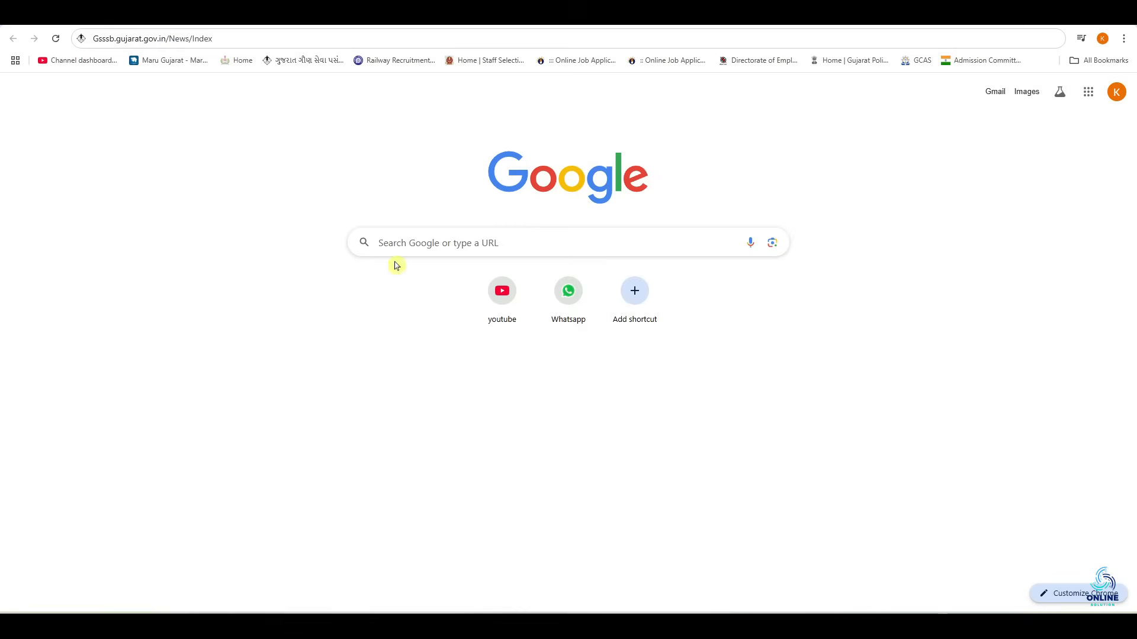
click(411, 244)
text(GCAS)
key(Return)
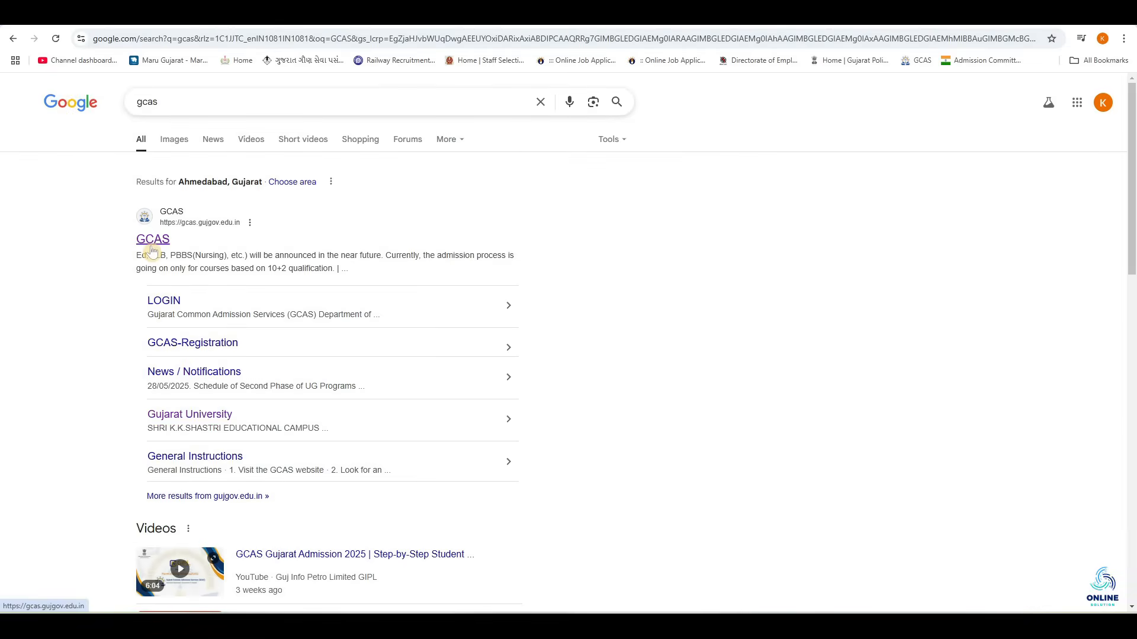
click(152, 240)
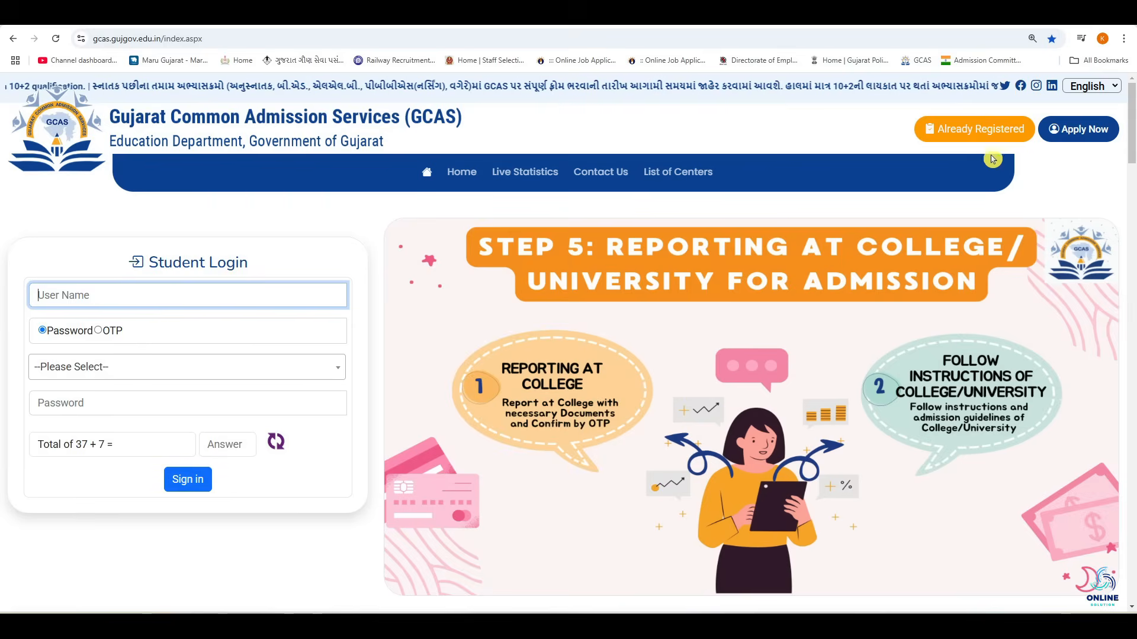
Try the new-applicant Quick Registration with program type Post Graduate (Regular, Including PG Diploma) and return to the login.
click(1085, 139)
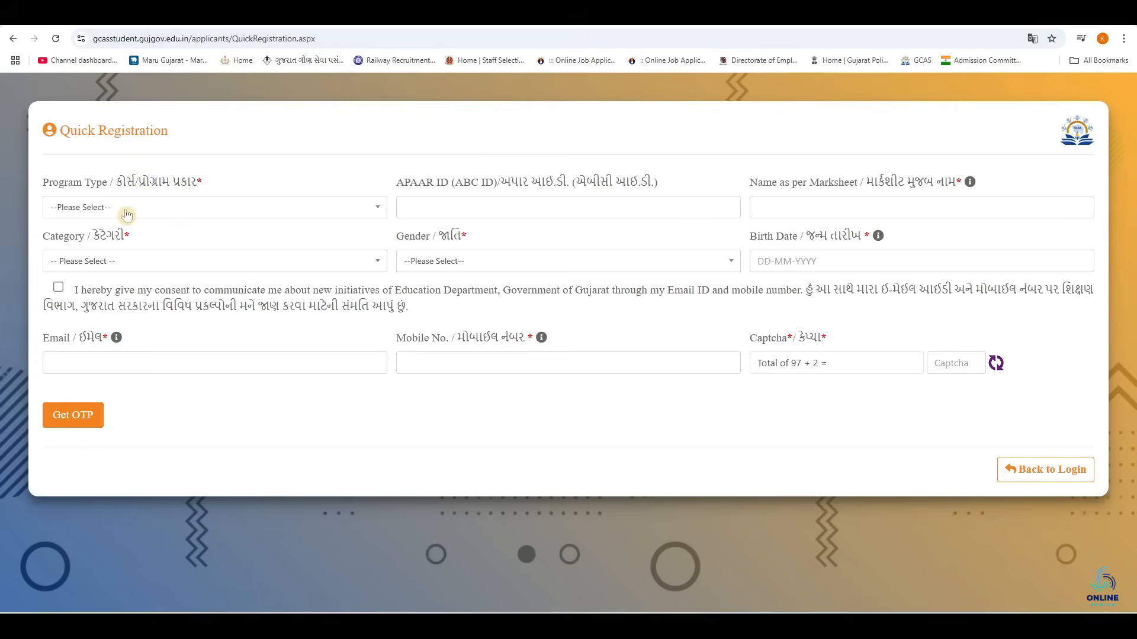
click(124, 210)
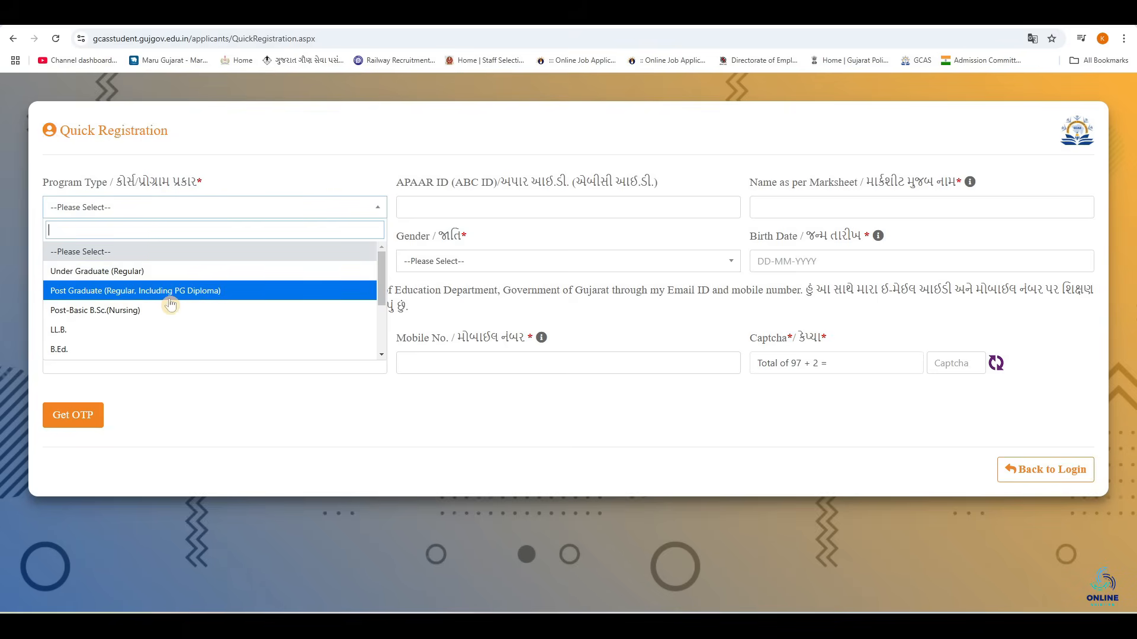
click(233, 302)
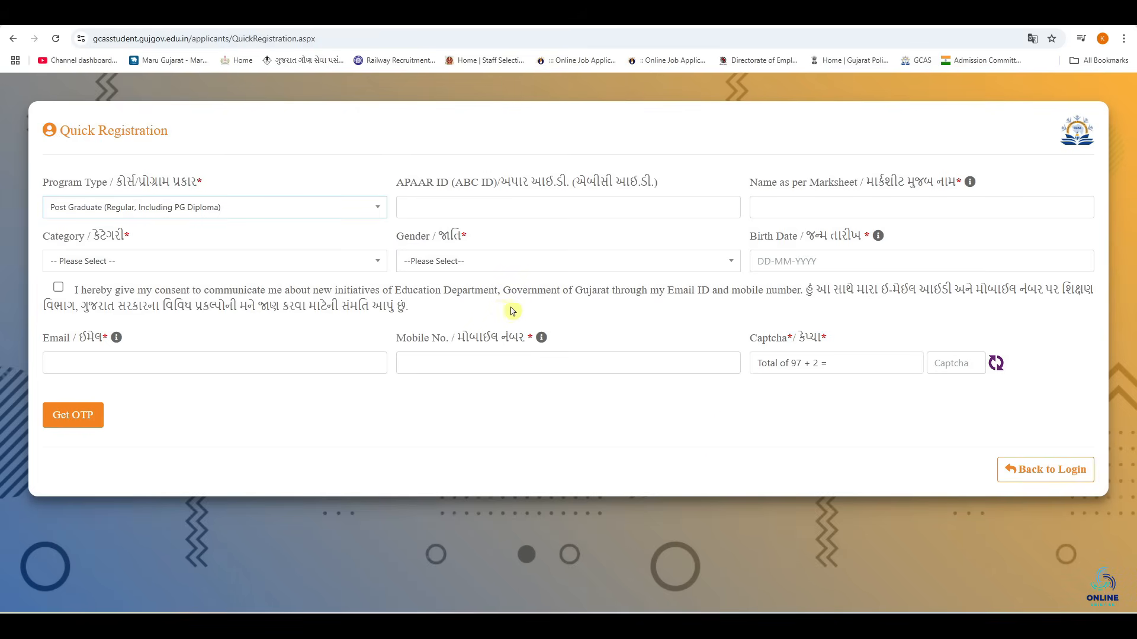
click(1045, 469)
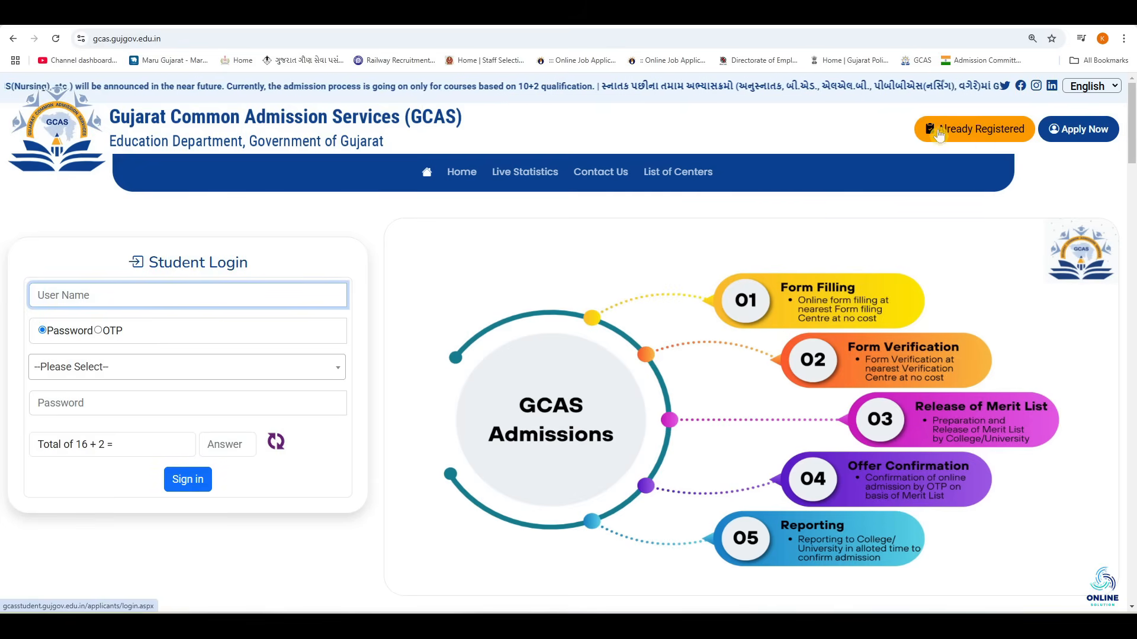
Open the login for already registered students, choose form type Post Graduate (Regular, Including PG Diploma), and sign in.
click(987, 136)
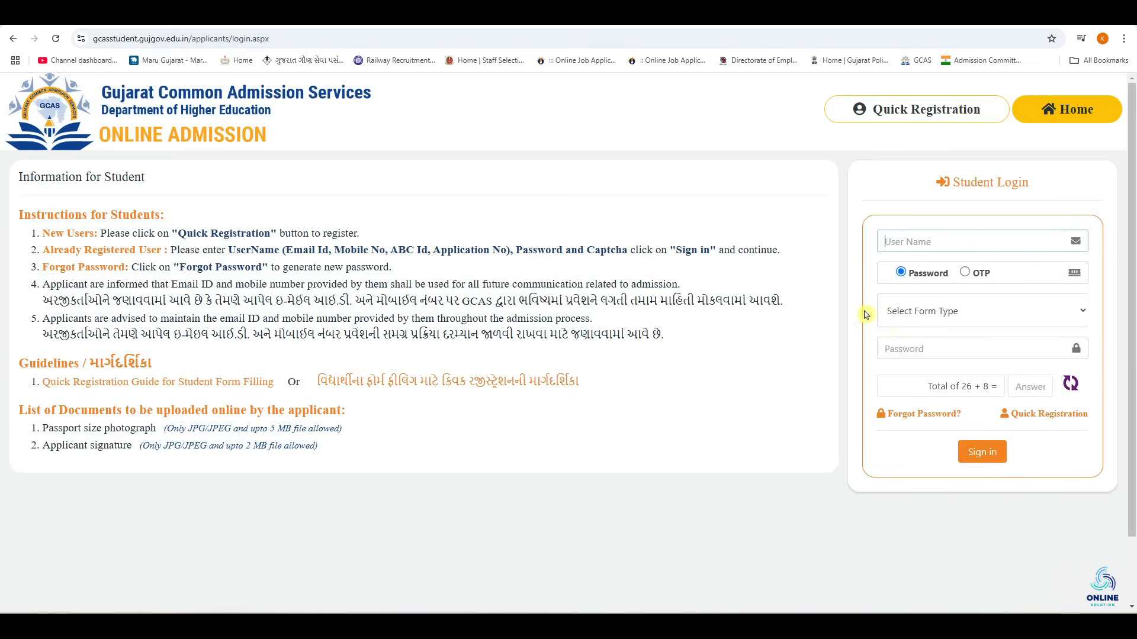
click(915, 313)
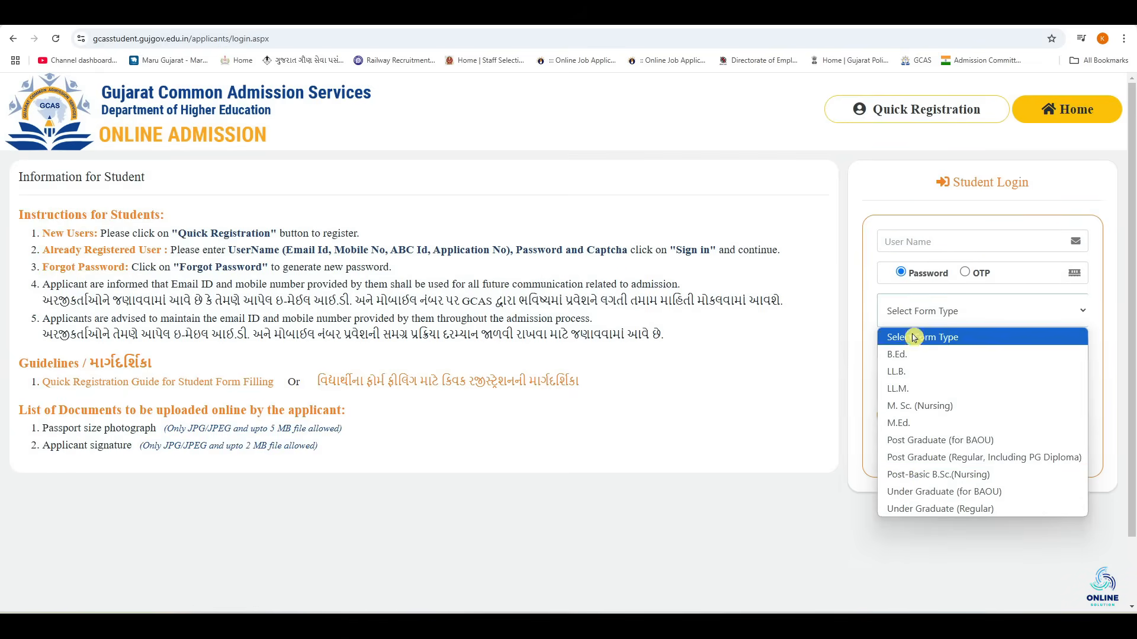
click(997, 462)
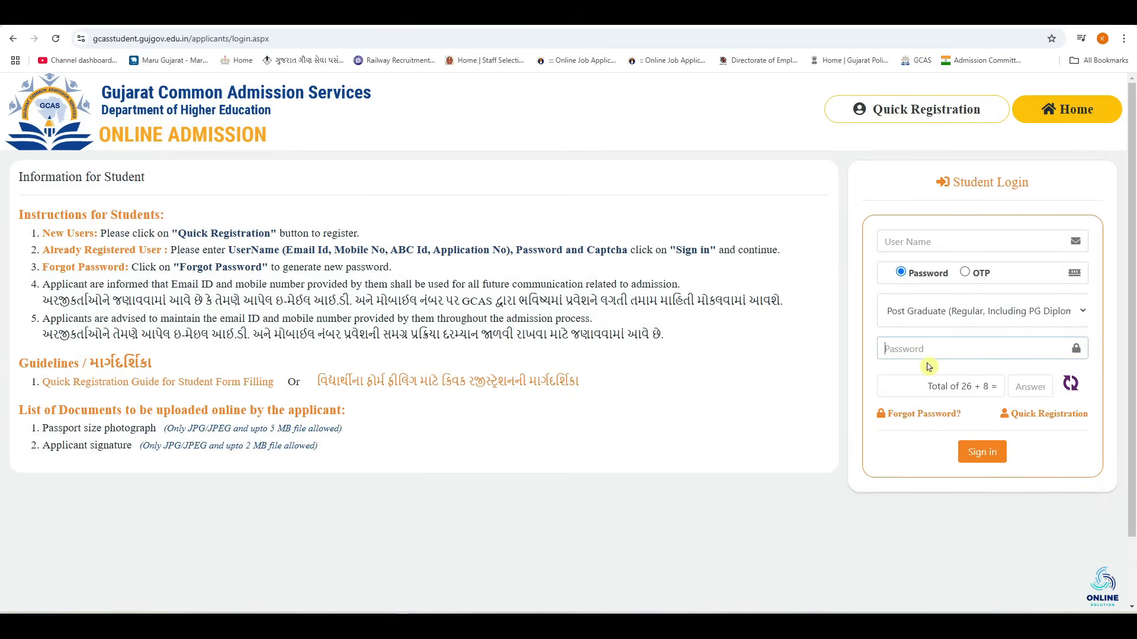
click(950, 354)
click(1033, 387)
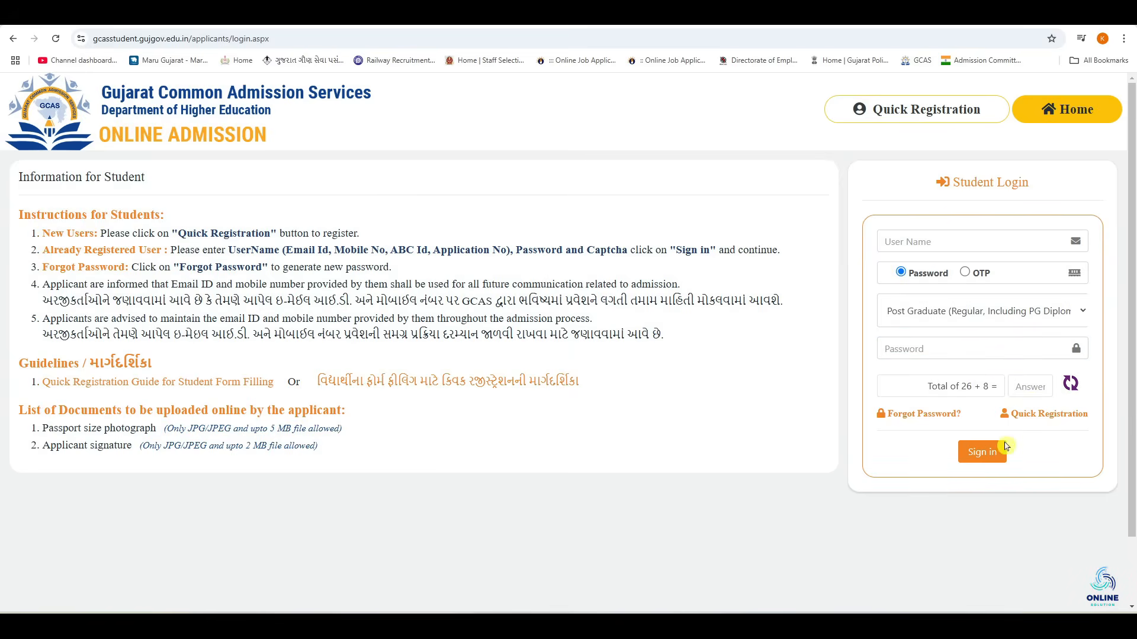
click(981, 453)
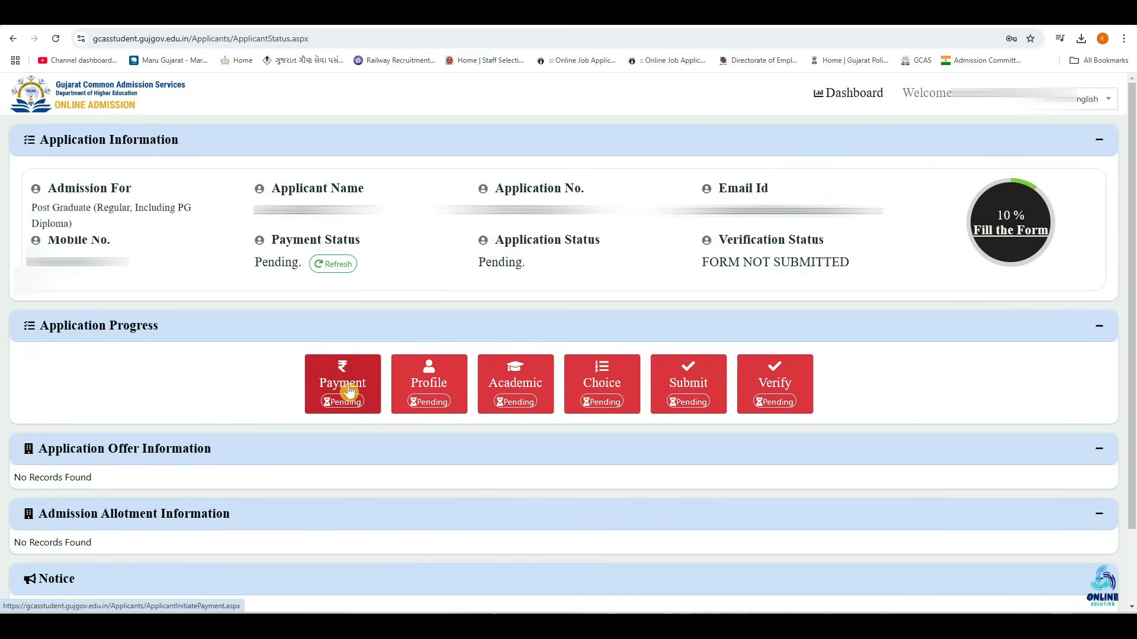
Open the Payment stage of the application, check the fee amount and initiate the payment.
click(350, 392)
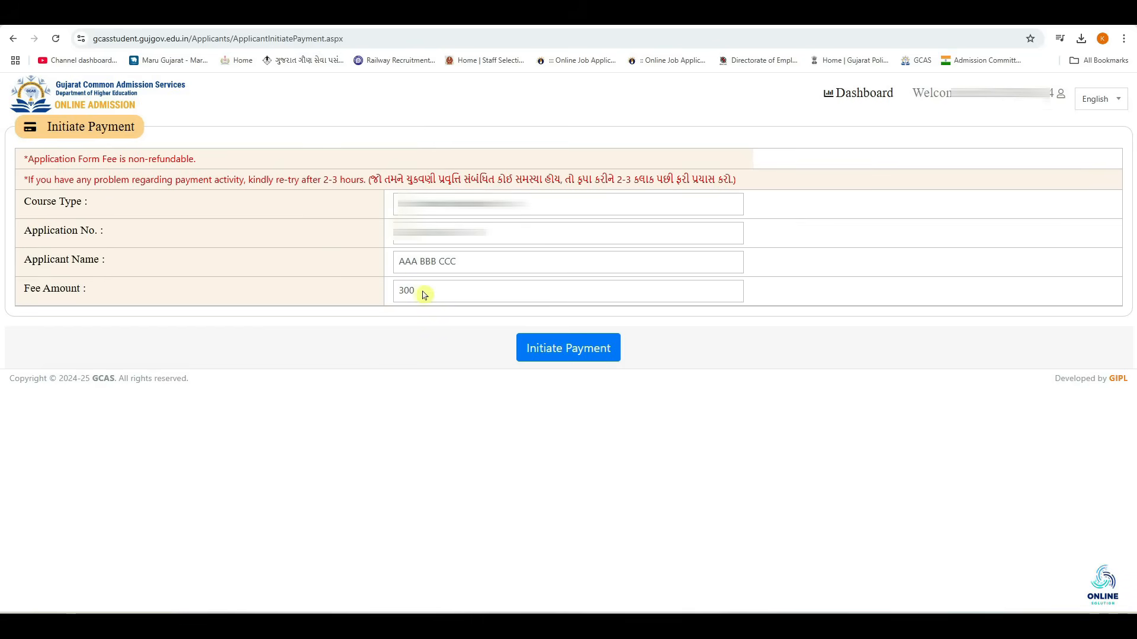
double_click(409, 290)
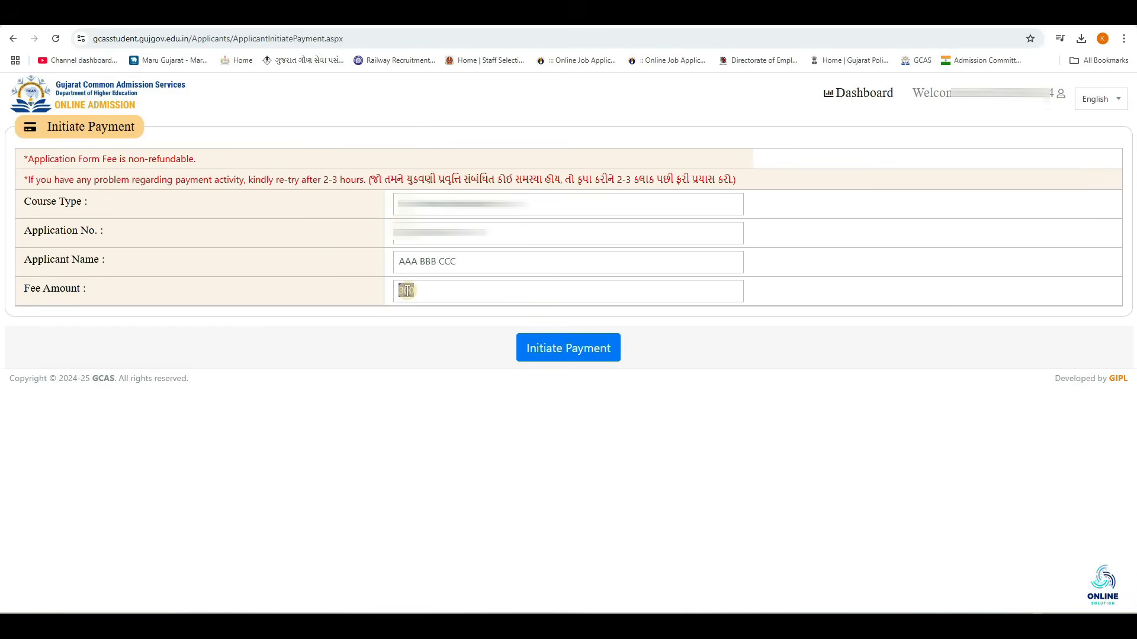
click(439, 301)
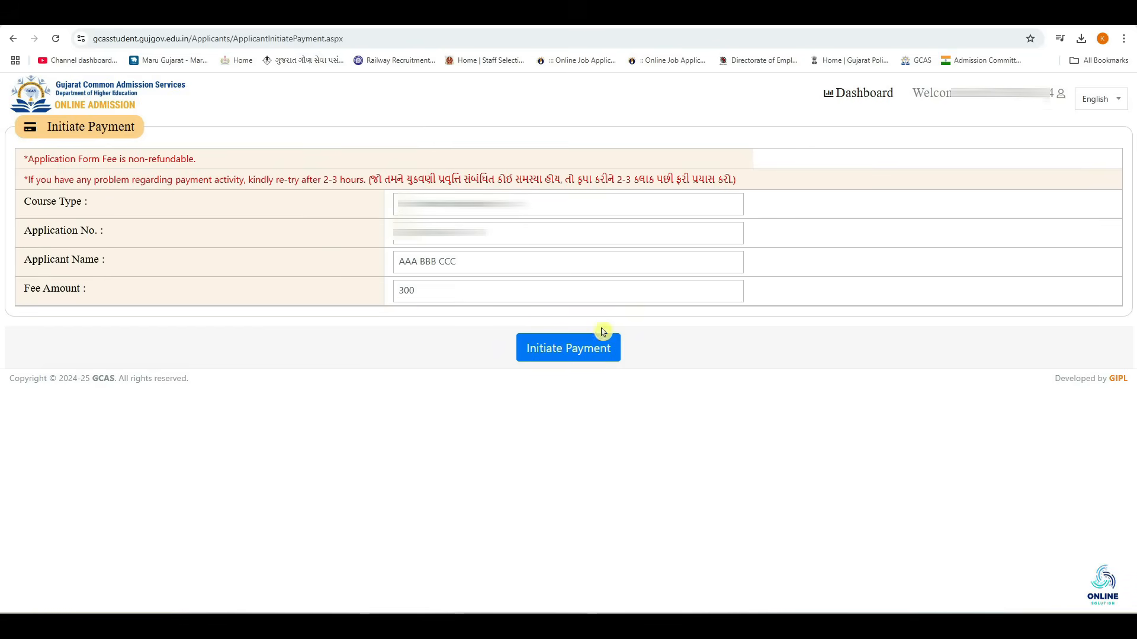
click(578, 357)
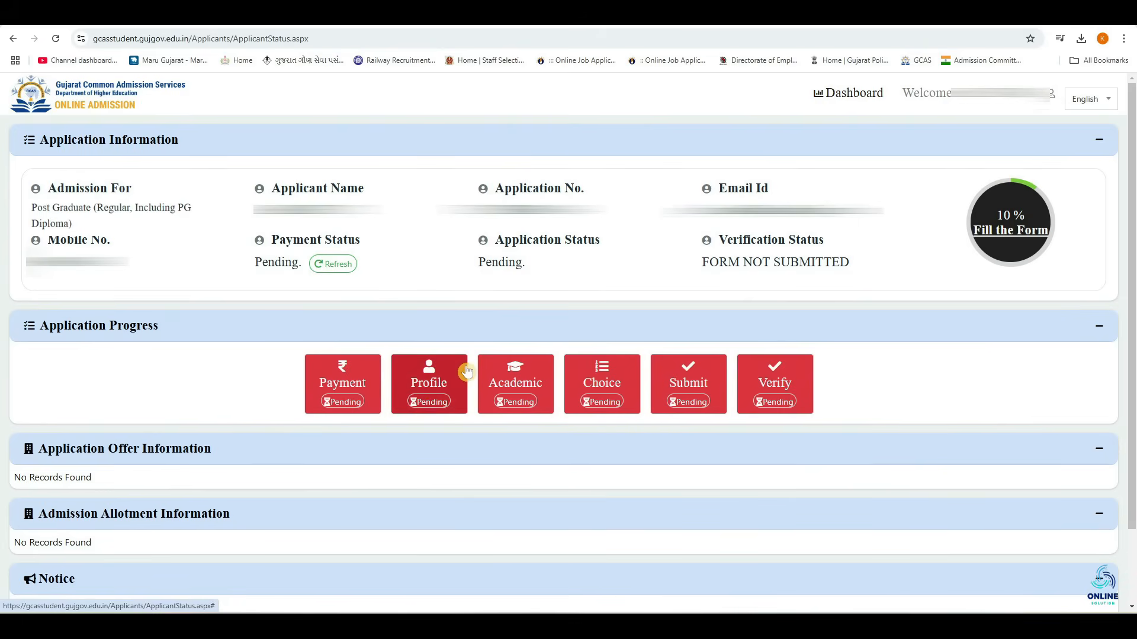
Open the applicant's profile and examine the applicant's name, birth date, parents' names and parent's mobile number fields.
click(439, 389)
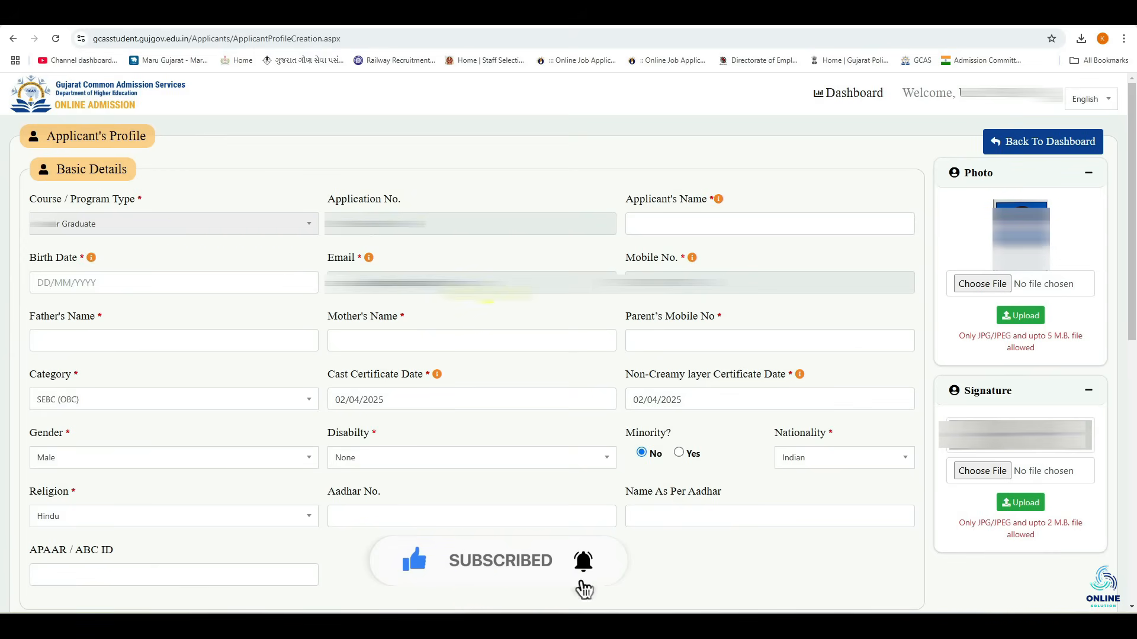
click(713, 223)
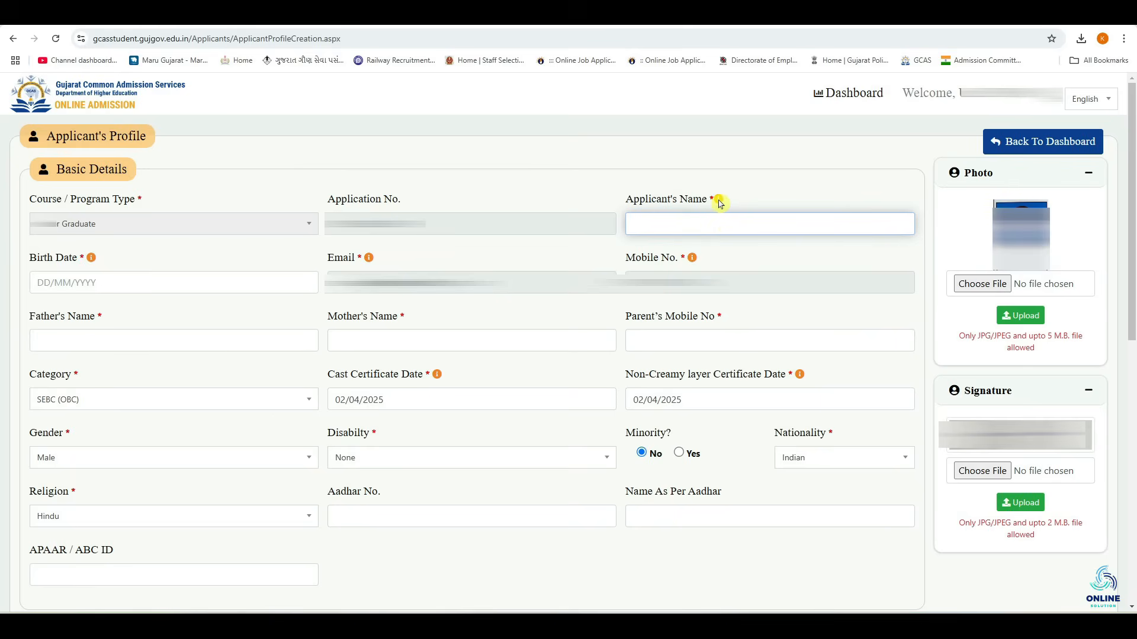
mouse_move(719, 203)
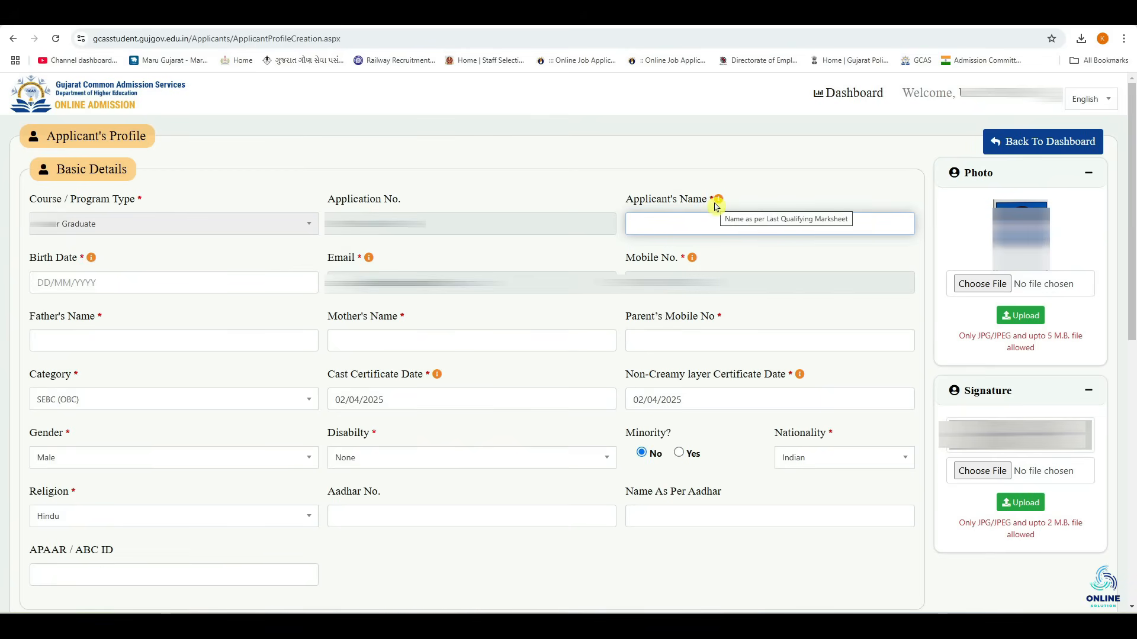
click(38, 272)
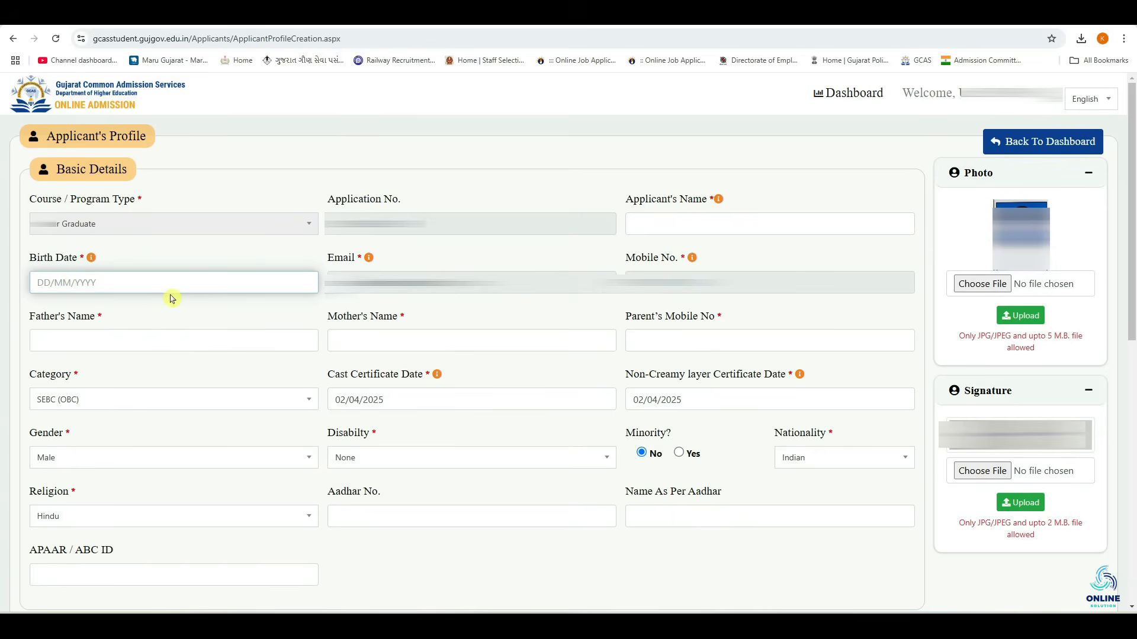
click(74, 345)
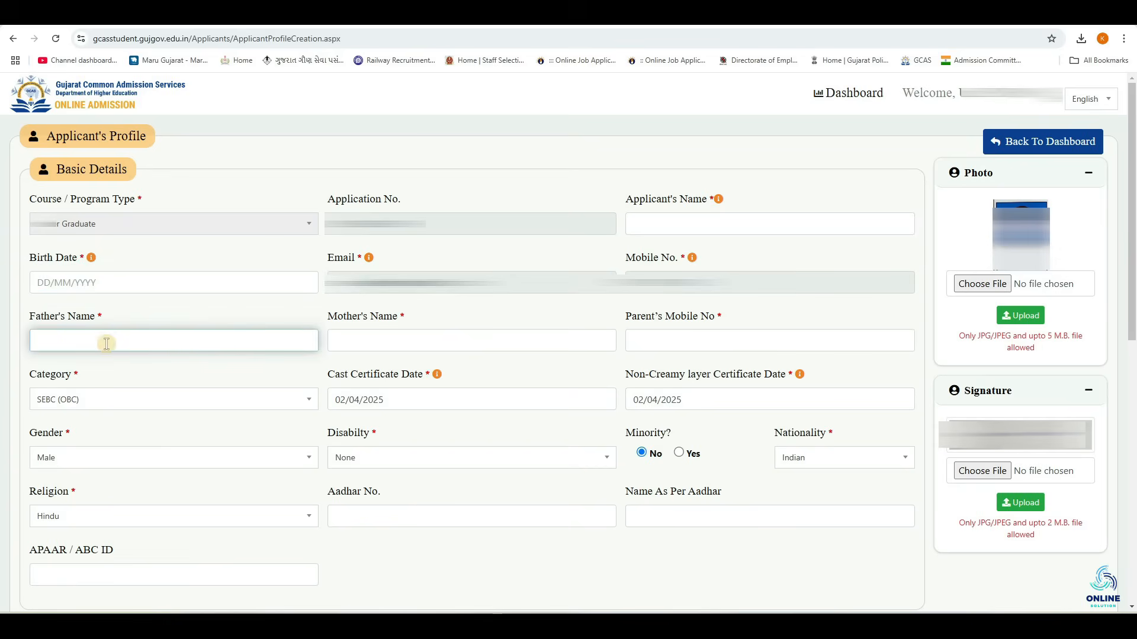
click(362, 342)
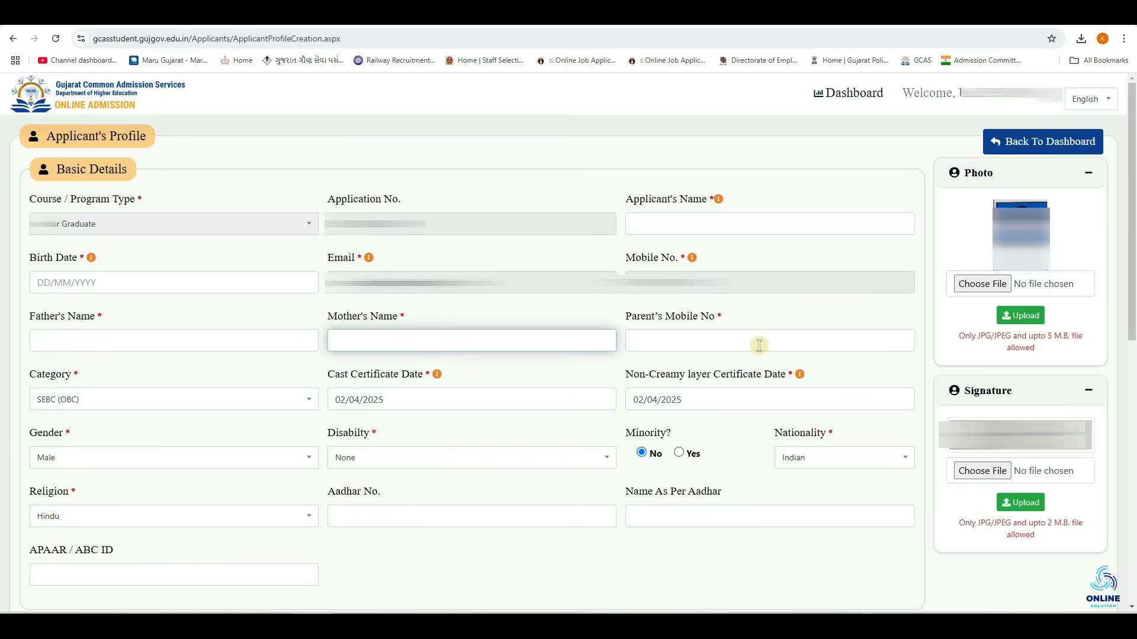
click(715, 342)
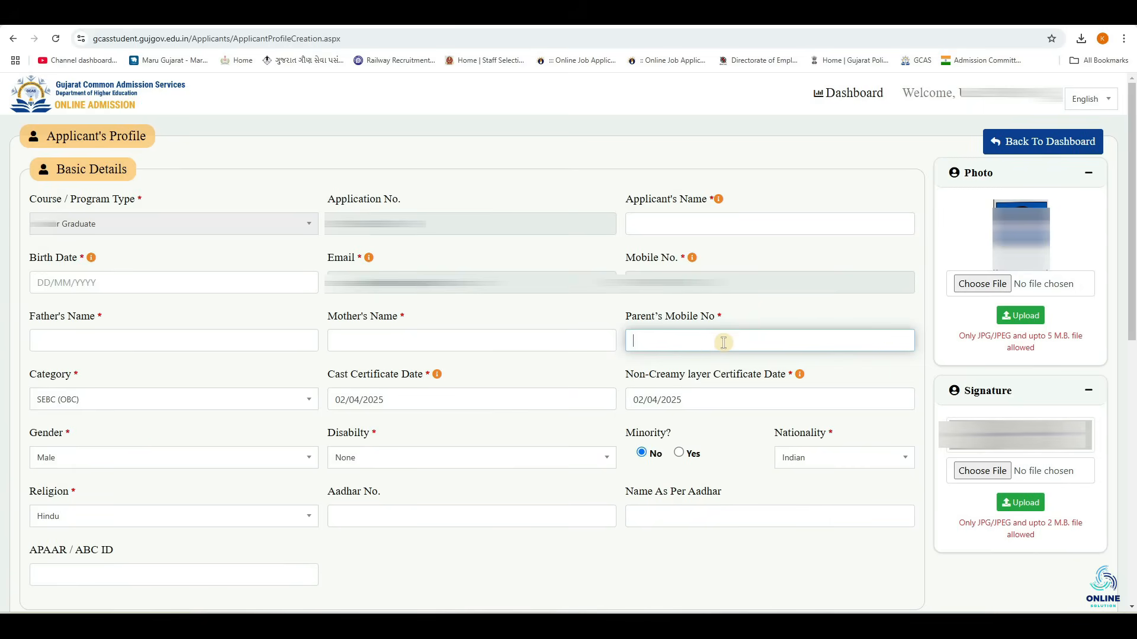
Examine the category choices and the cast and non-creamy layer certificate date fields in the basic details.
click(158, 401)
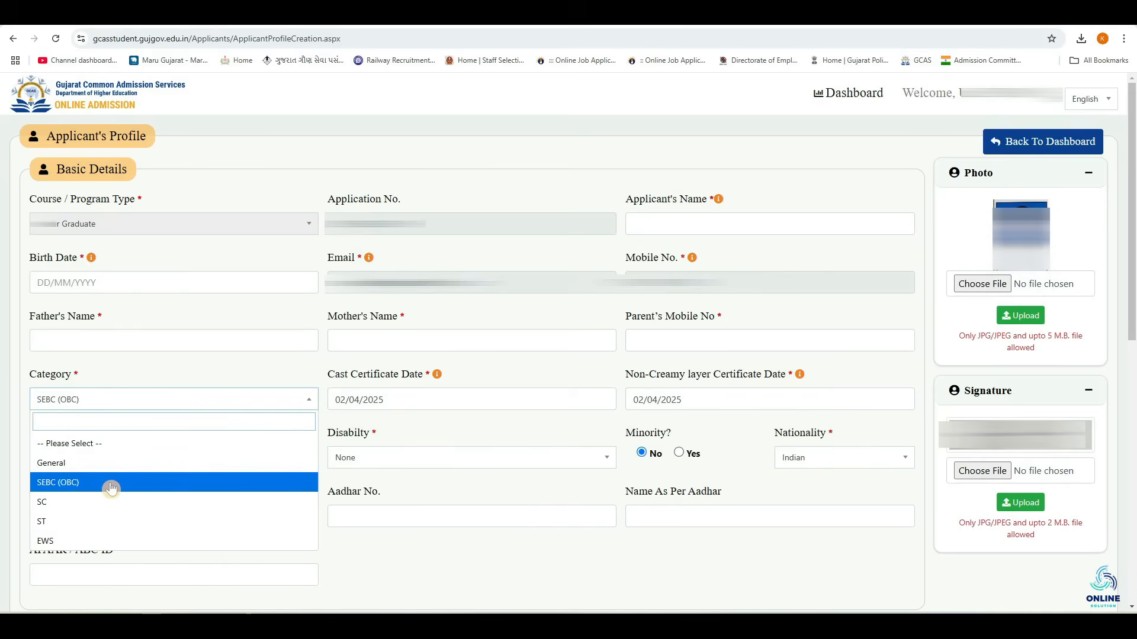
click(425, 422)
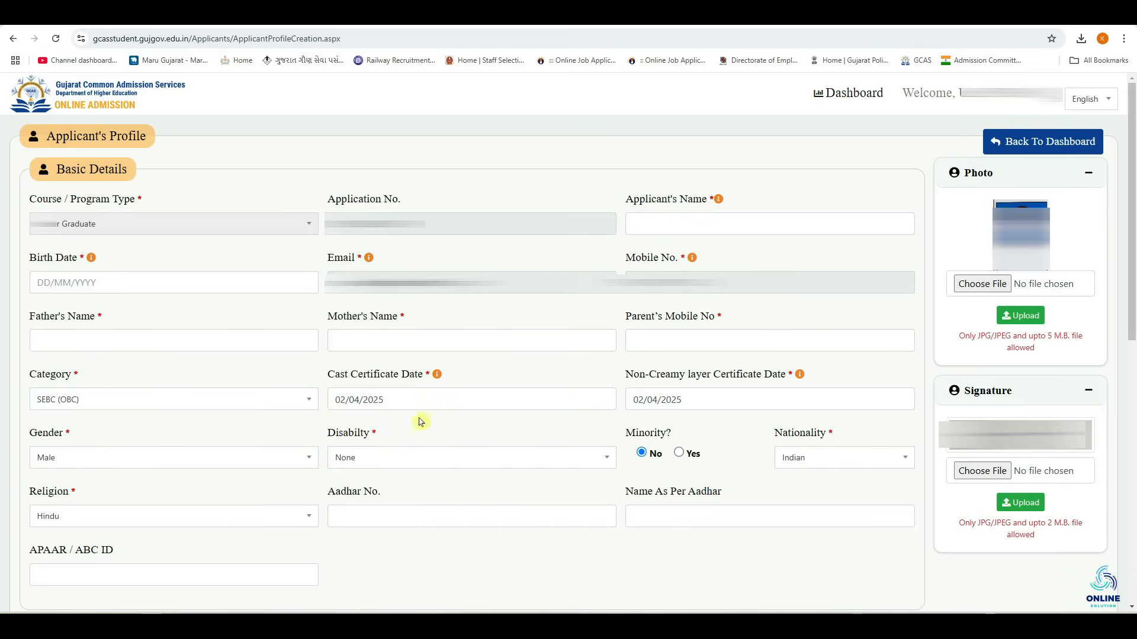
click(425, 399)
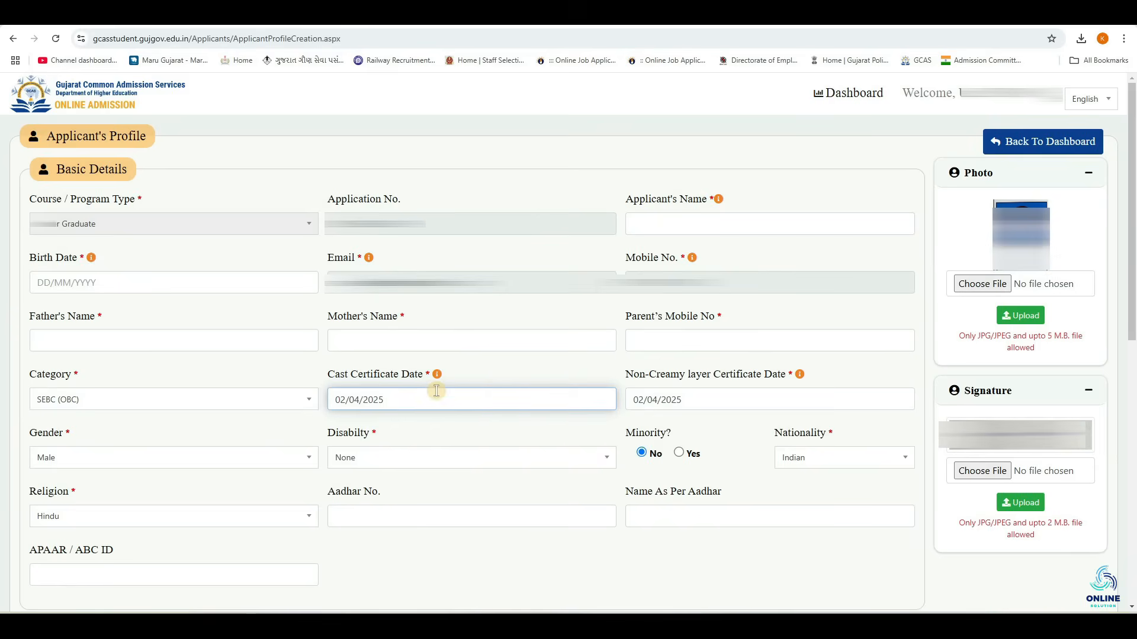
click(668, 428)
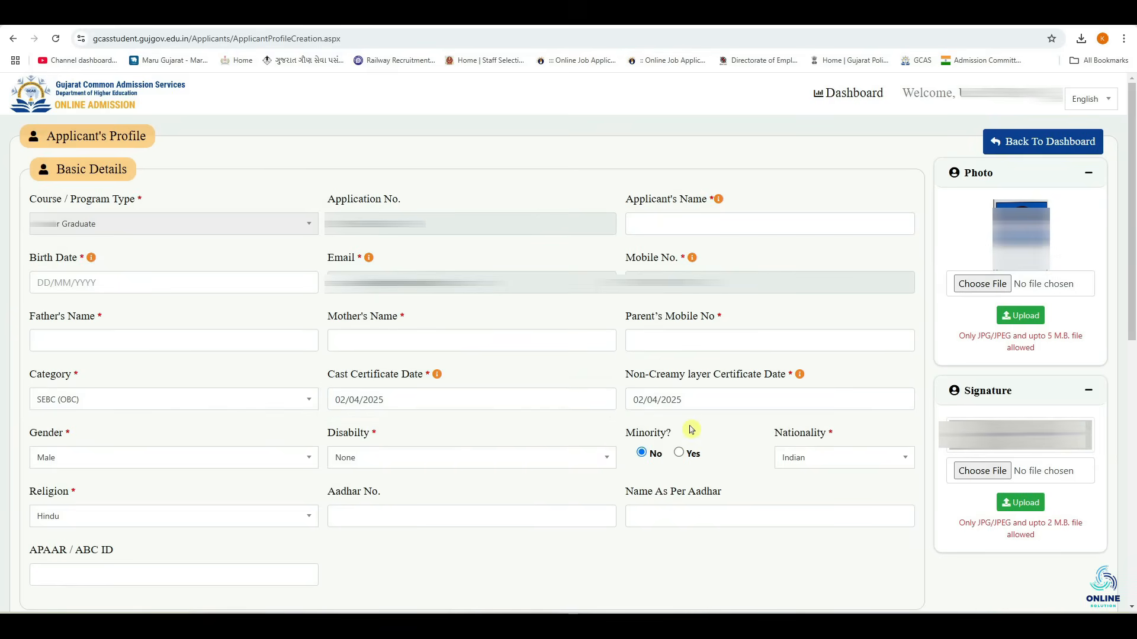
click(682, 400)
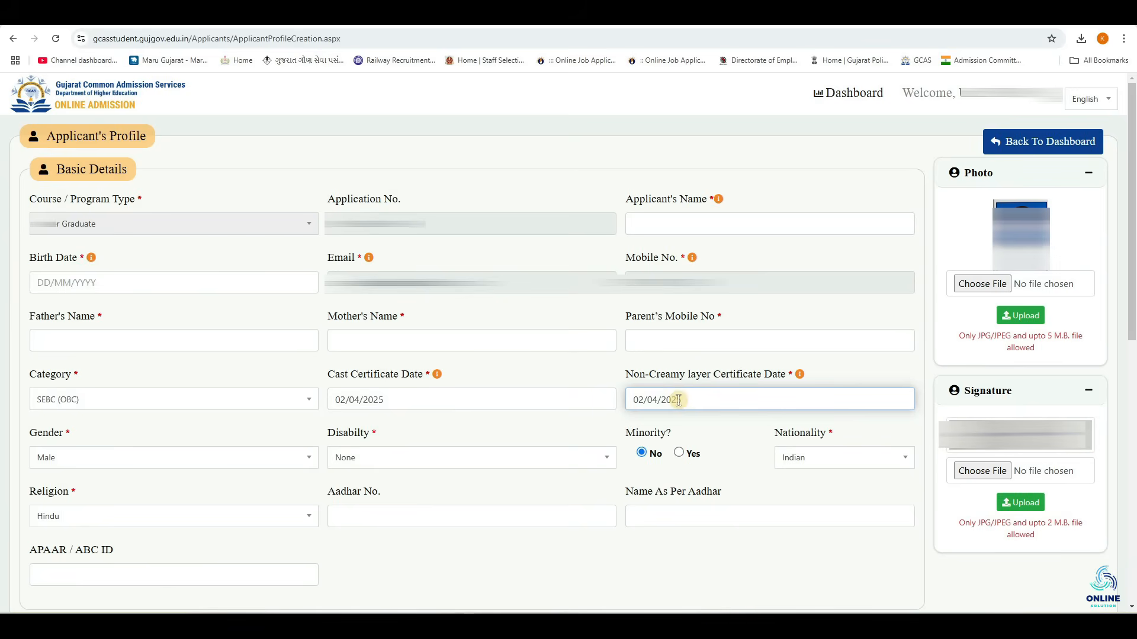
Examine the gender and disability choices in the basic details, keeping the disability set to None.
click(206, 458)
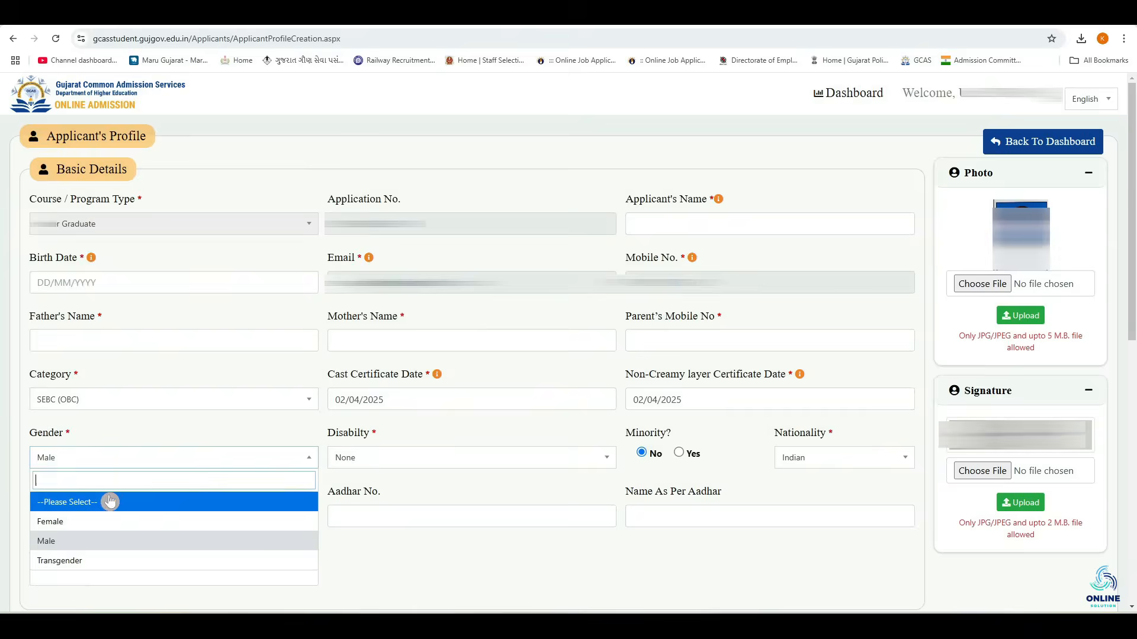
click(242, 437)
click(436, 460)
scroll(528, 480, down, 1)
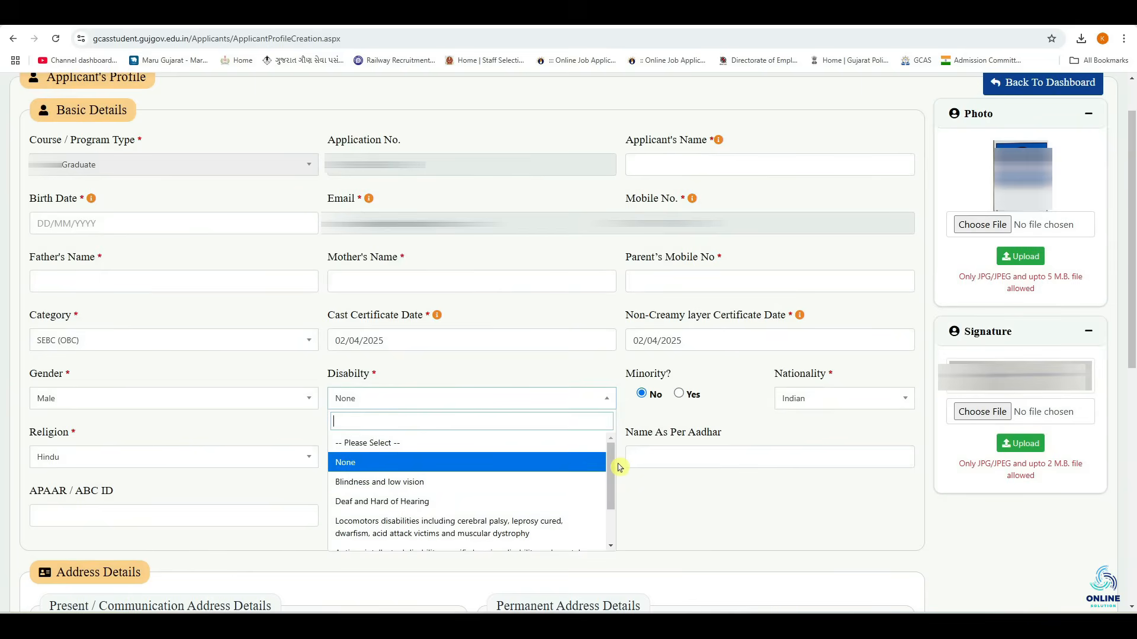
mouse_move(614, 471)
mouse_down()
mouse_move(614, 515)
mouse_move(614, 470)
mouse_up()
click(459, 461)
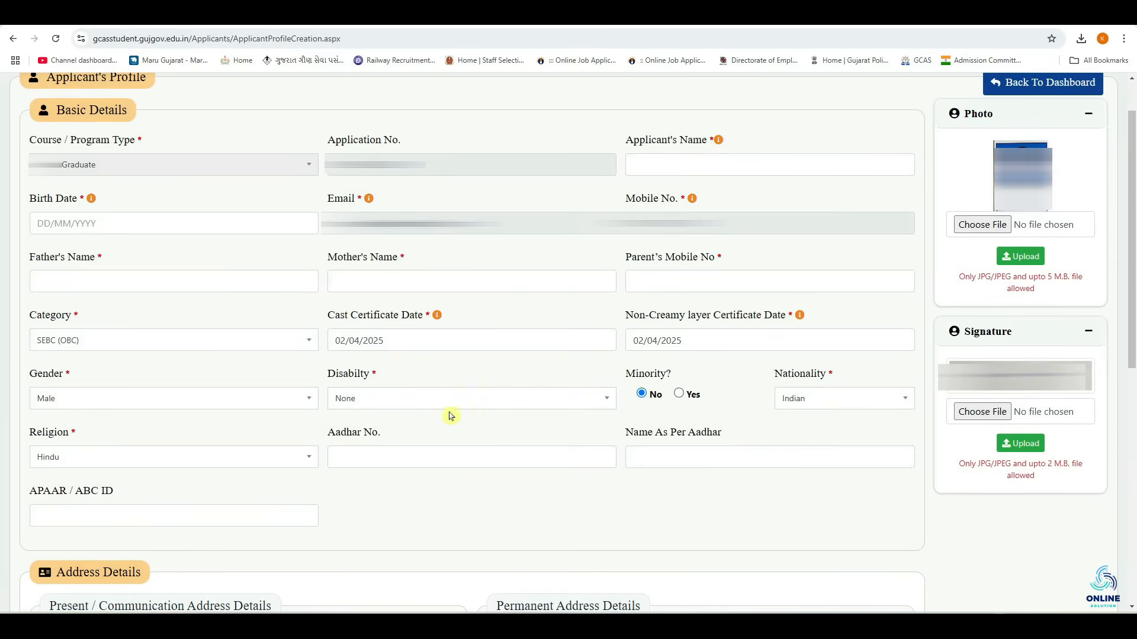
click(448, 400)
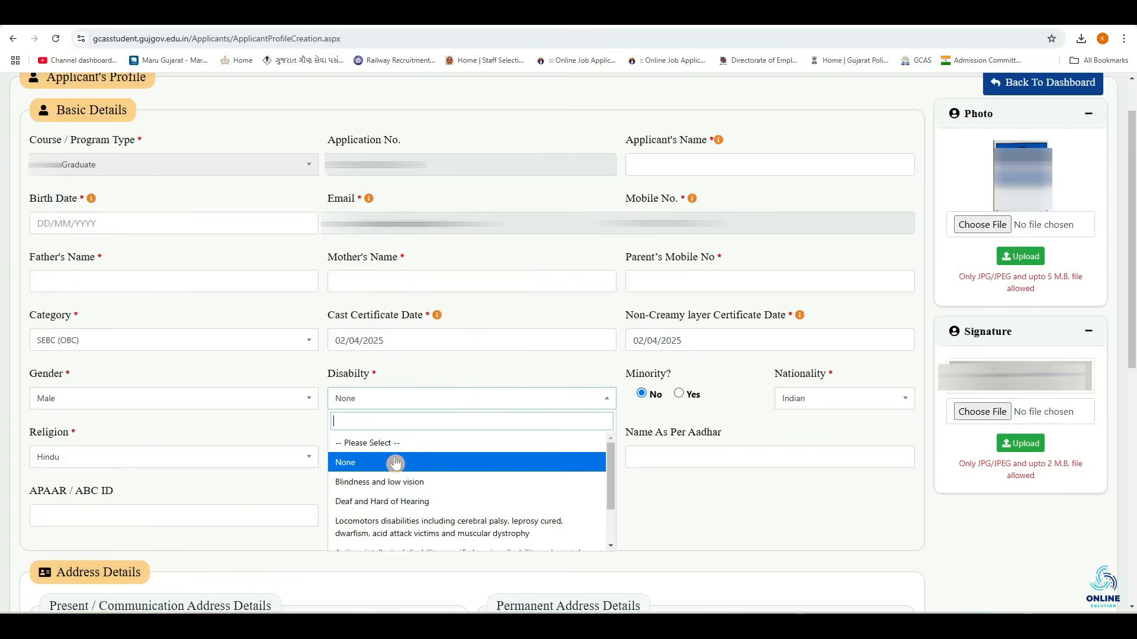
click(696, 486)
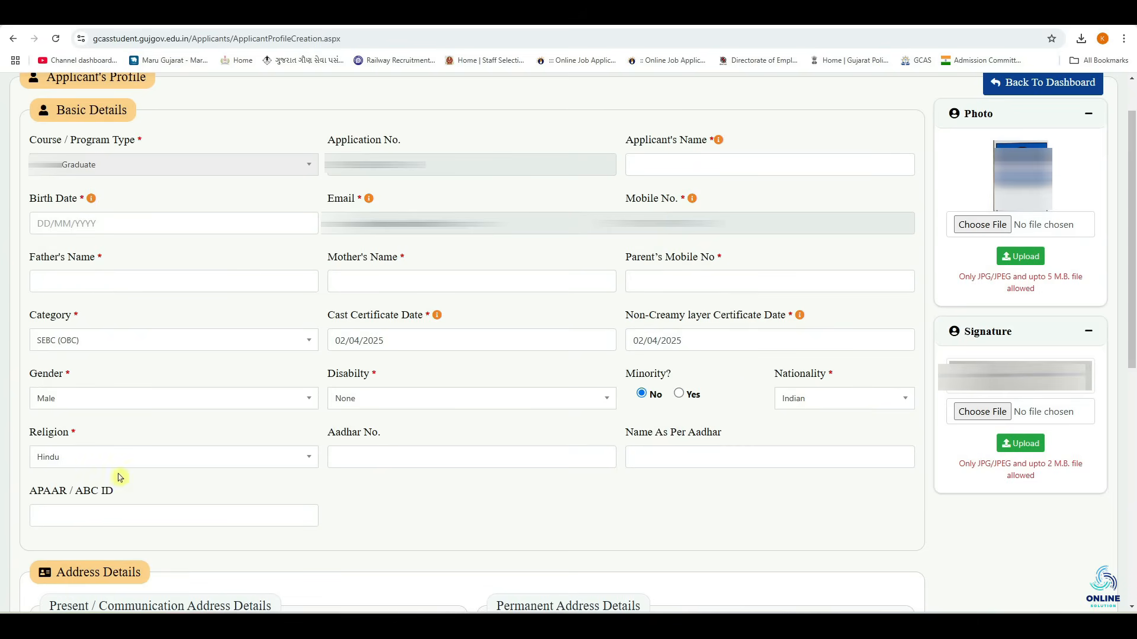
Examine the religion choices, the Aadhar number, name as per Aadhar and APAAR / ABC ID fields, and the signature upload.
click(102, 464)
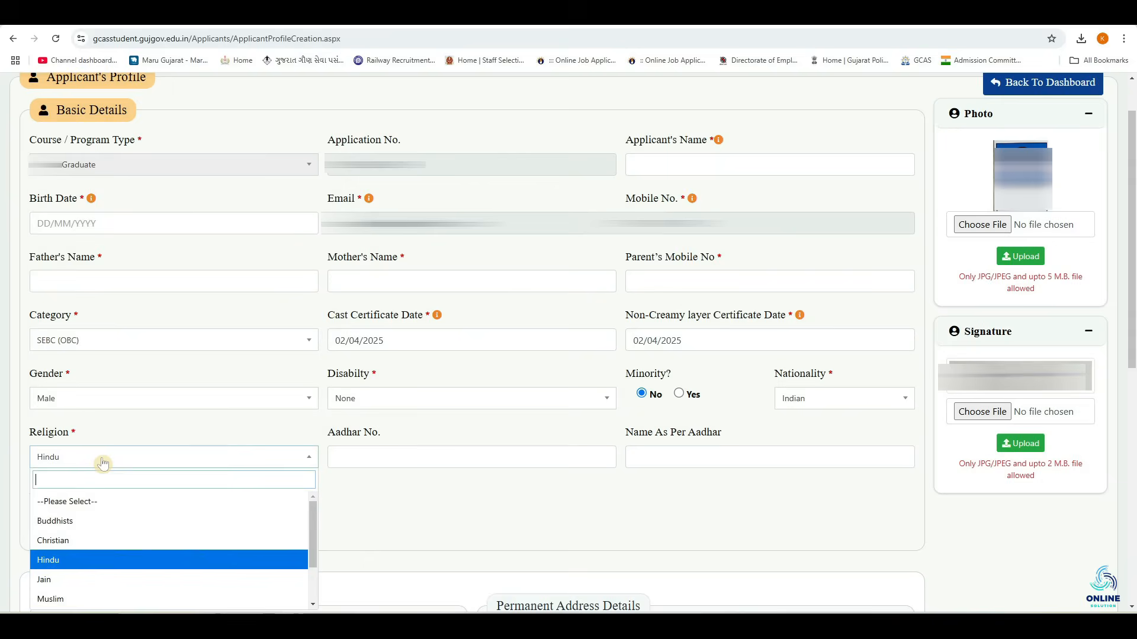
click(374, 516)
click(386, 459)
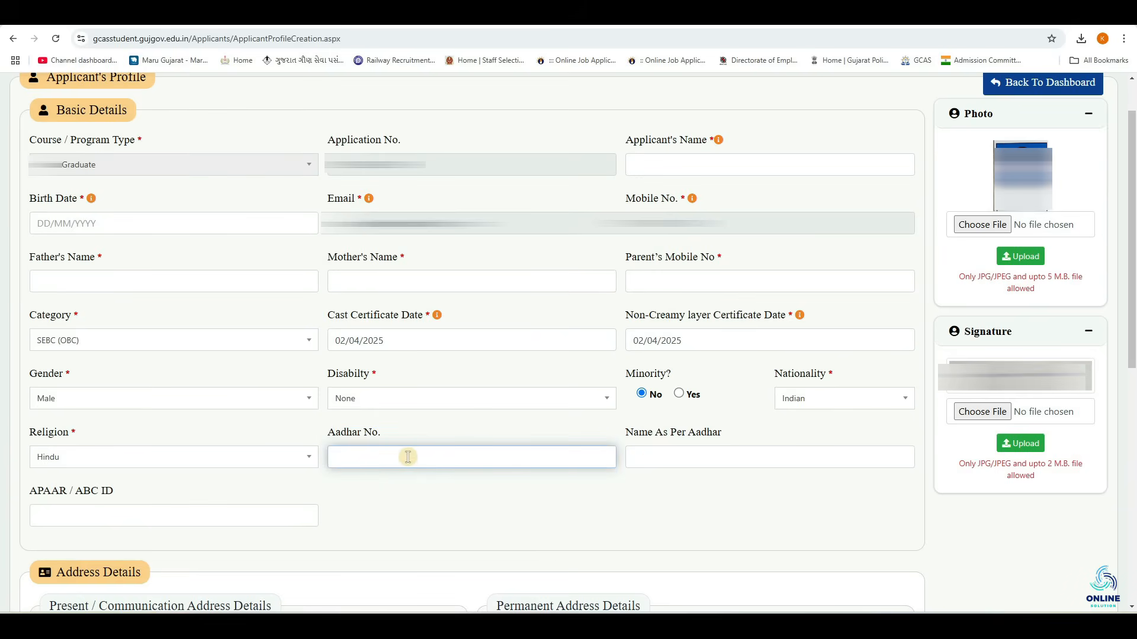
click(651, 458)
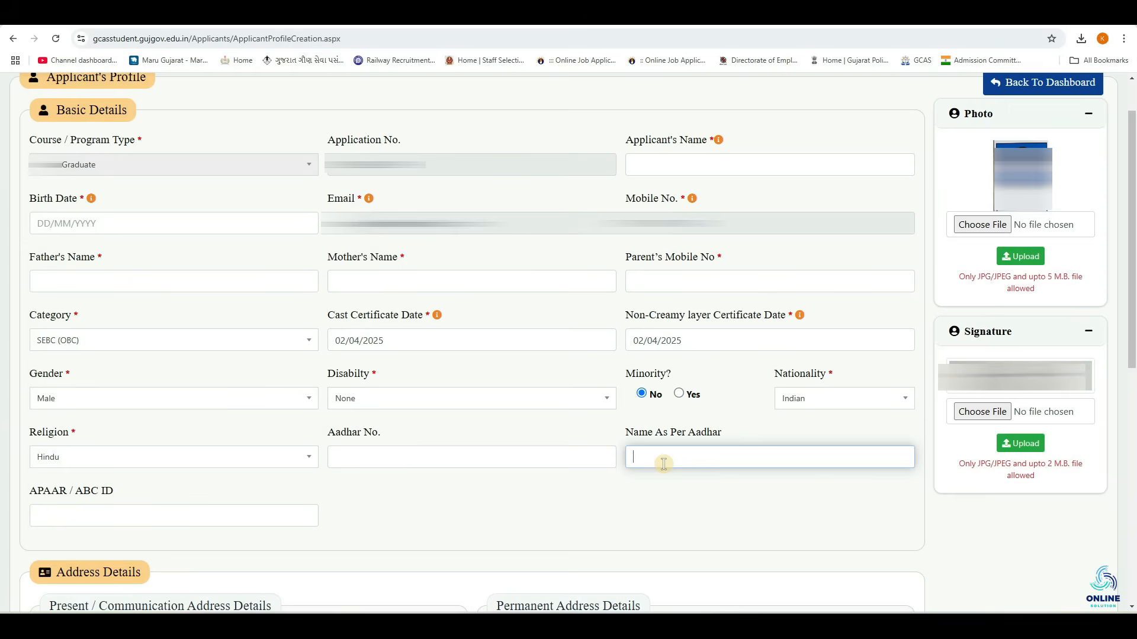
click(800, 156)
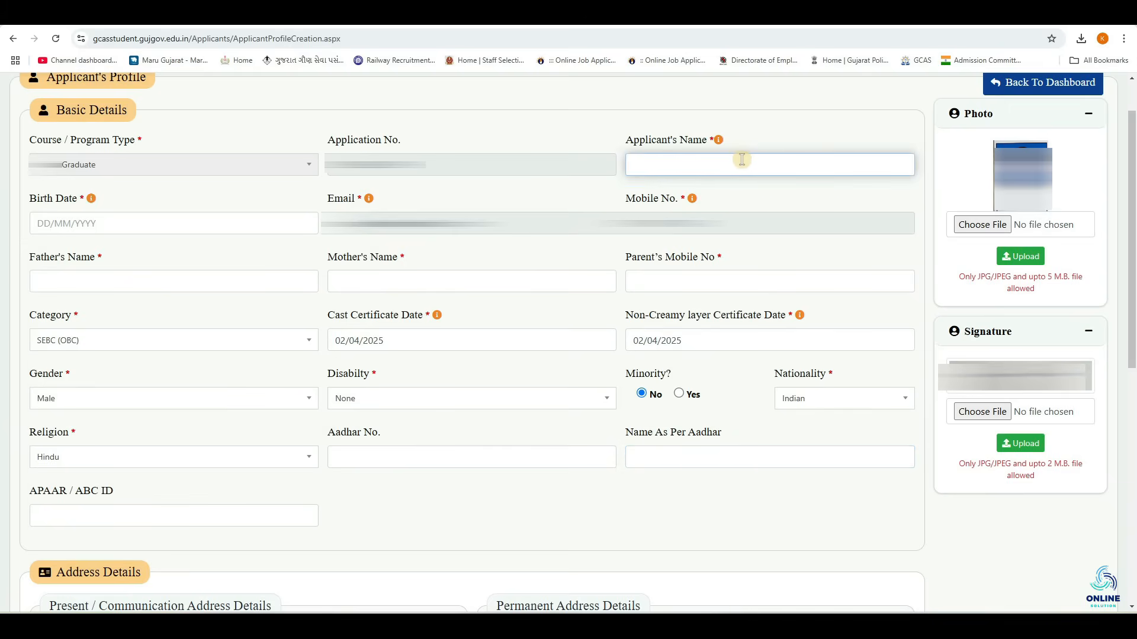
click(737, 484)
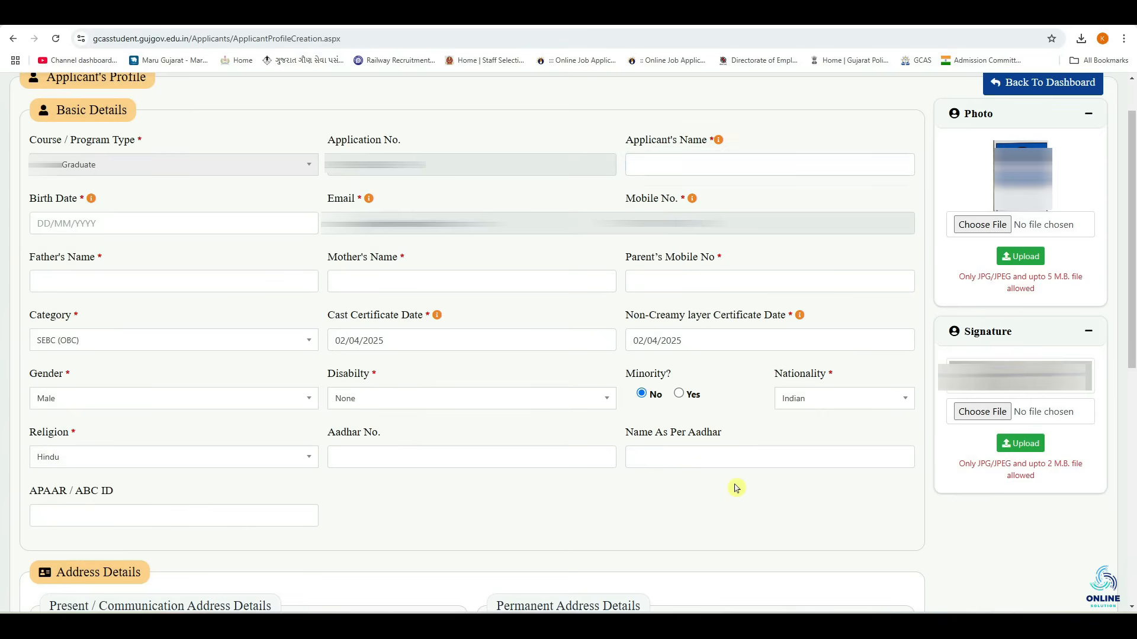
click(72, 515)
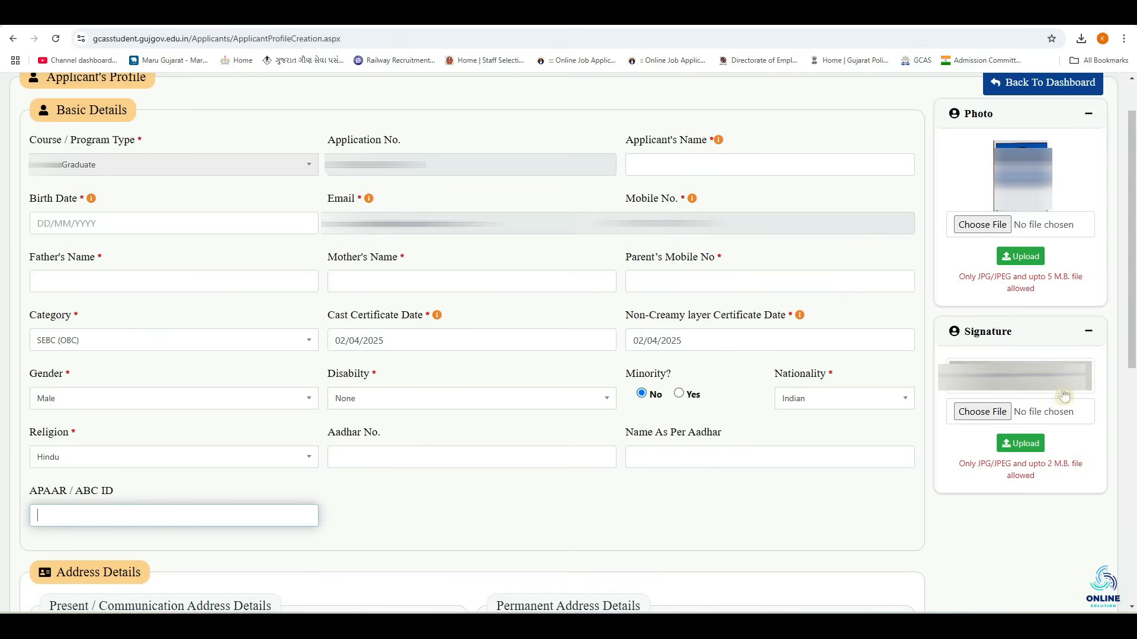
click(979, 415)
Choose GUJARAT as state and BHAVNAGAR as district and taluka in the present address, and review its address, village and pin code fields.
scroll(531, 271, down, 8)
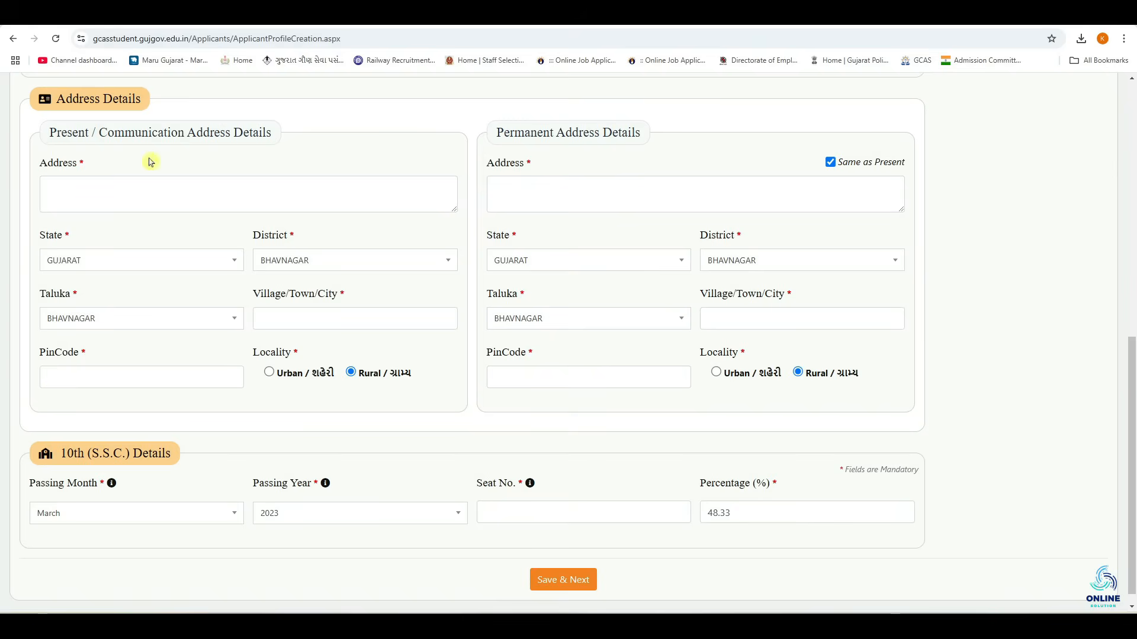
click(109, 186)
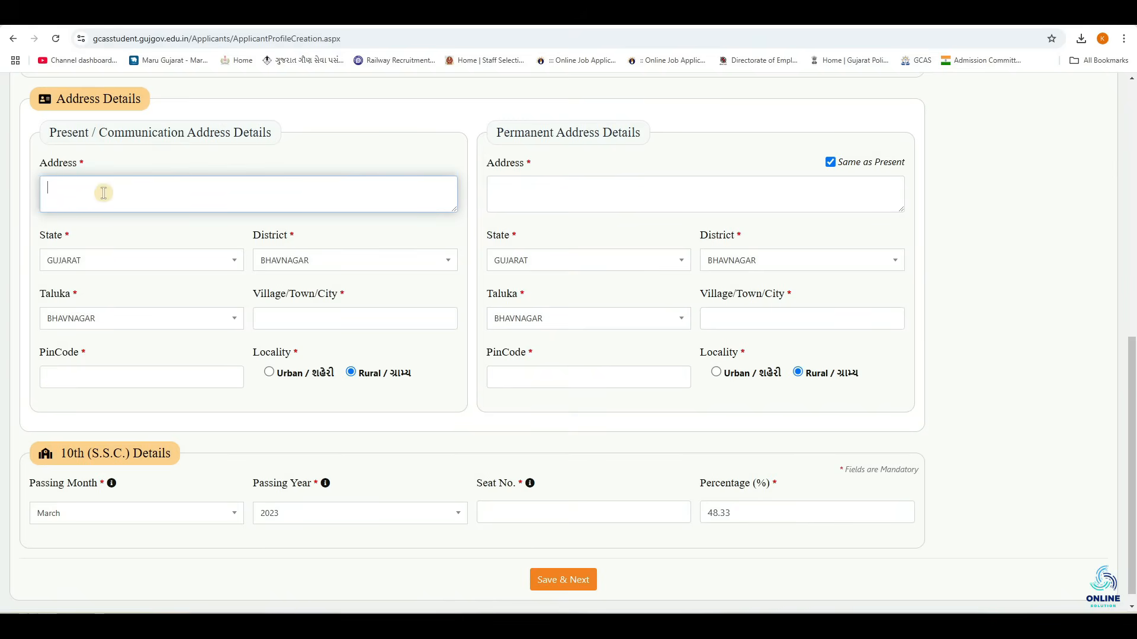
click(83, 263)
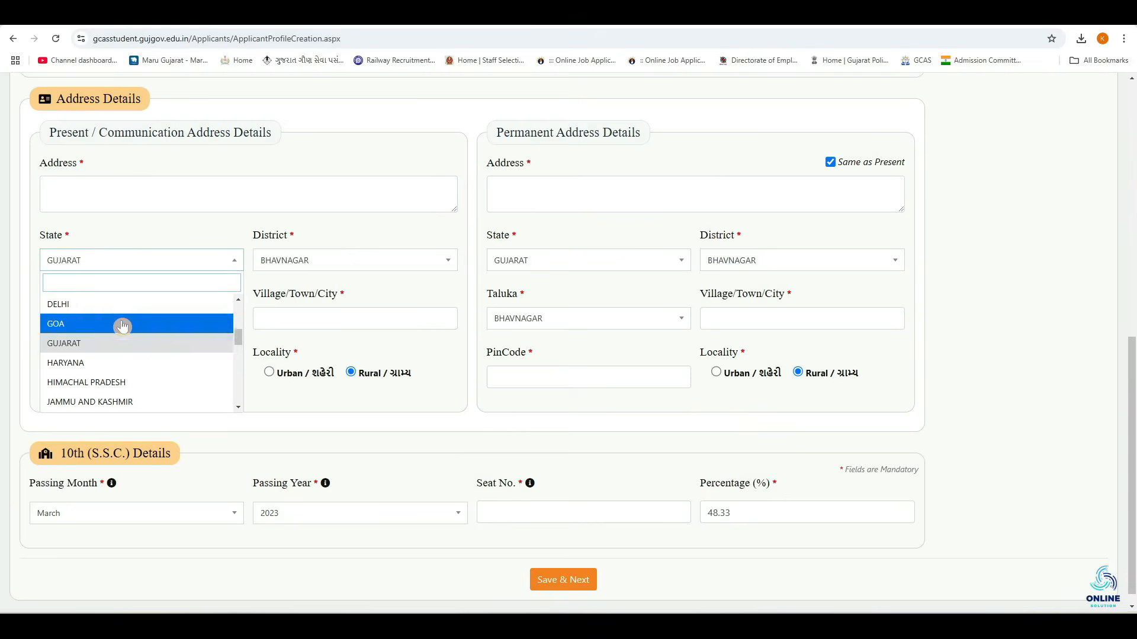
click(95, 345)
click(261, 264)
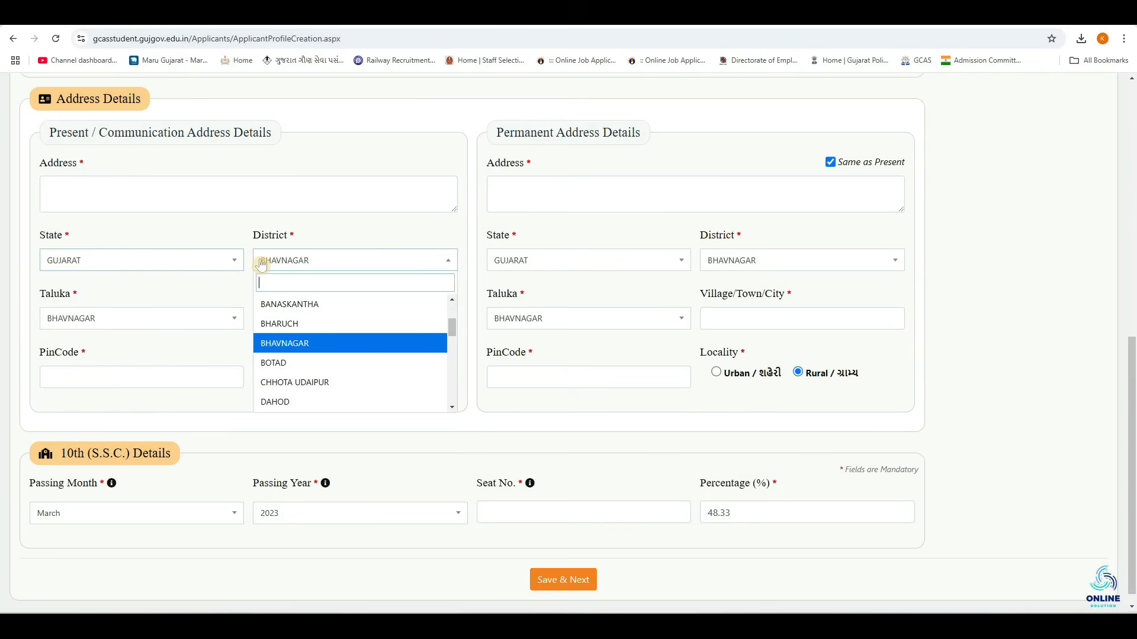
click(299, 345)
click(116, 323)
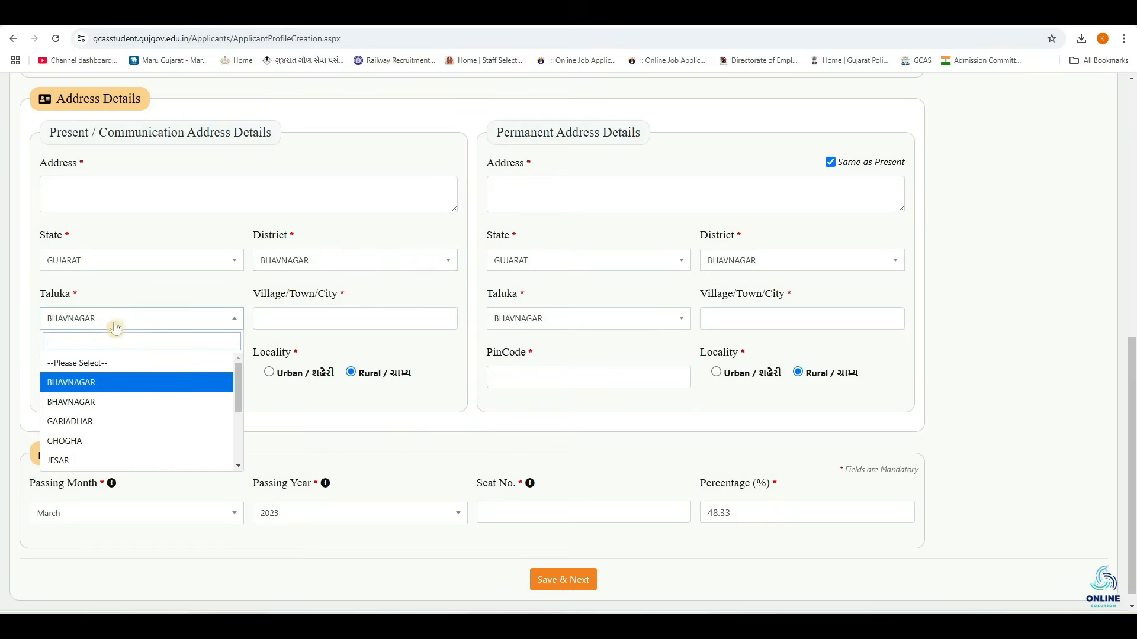
click(83, 386)
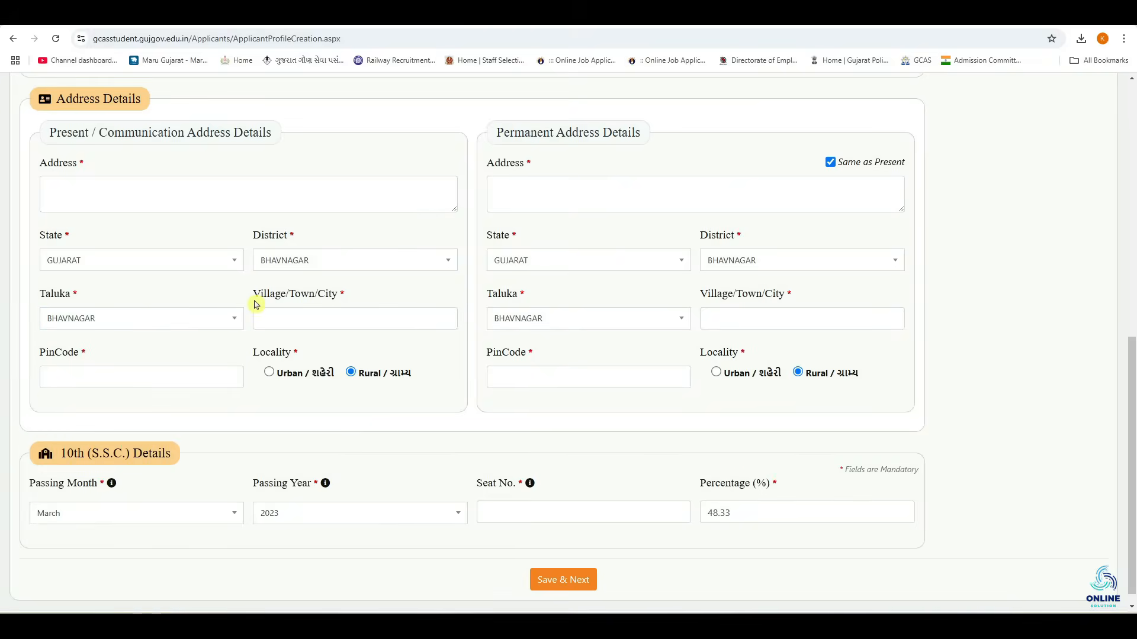
click(278, 315)
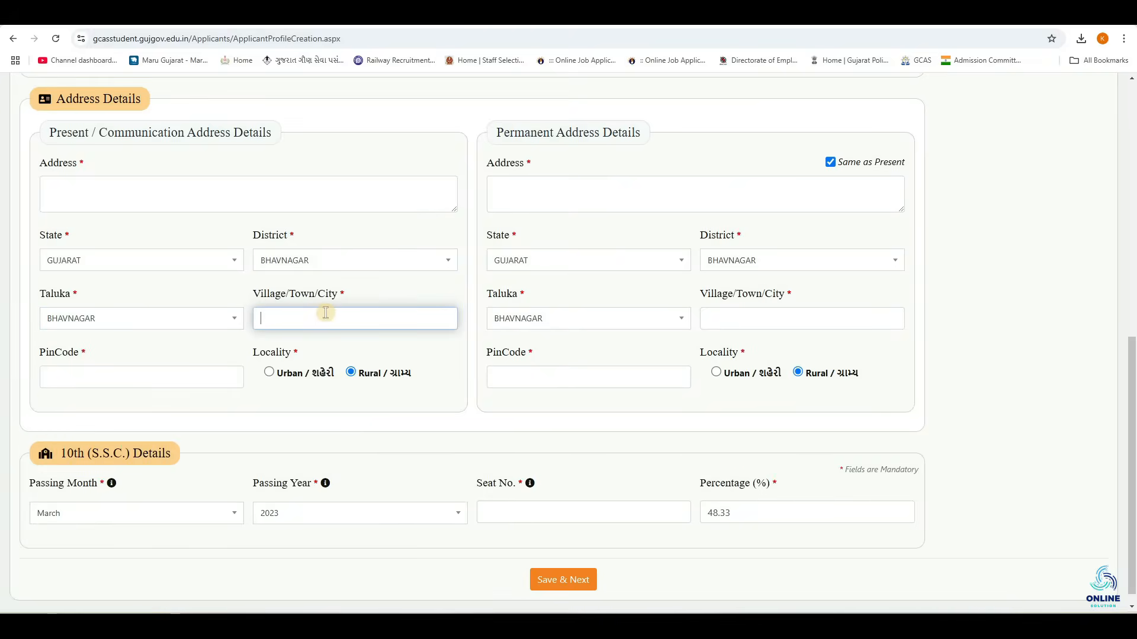
click(113, 379)
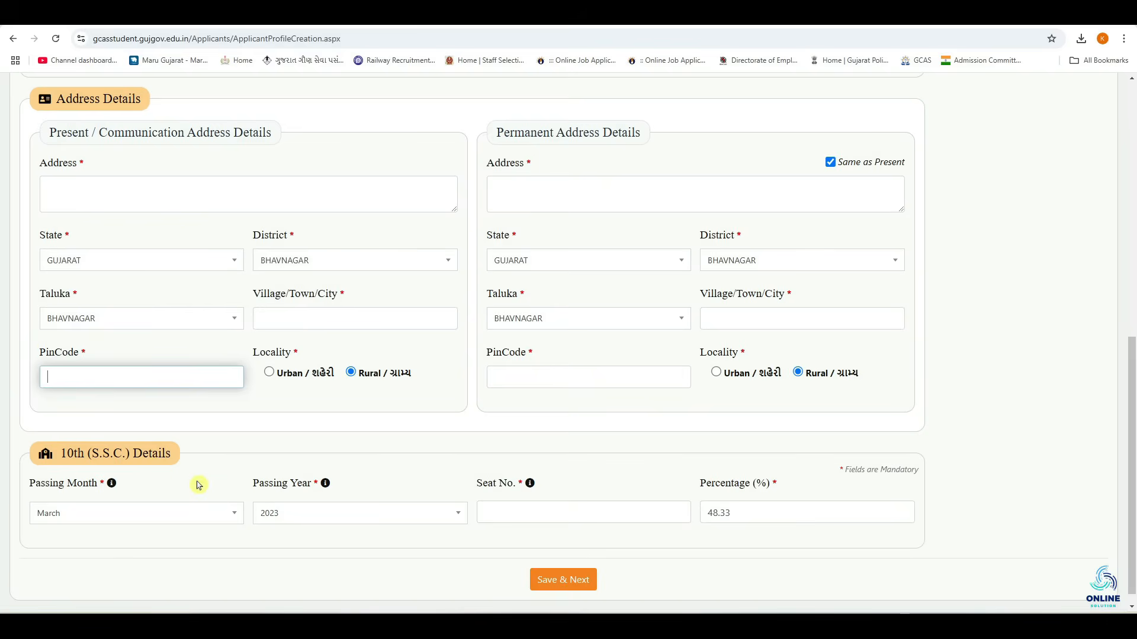
Choose March as the 10th (S.S.C.) passing month, review the passing year, seat number and percentage, and save the profile.
click(182, 519)
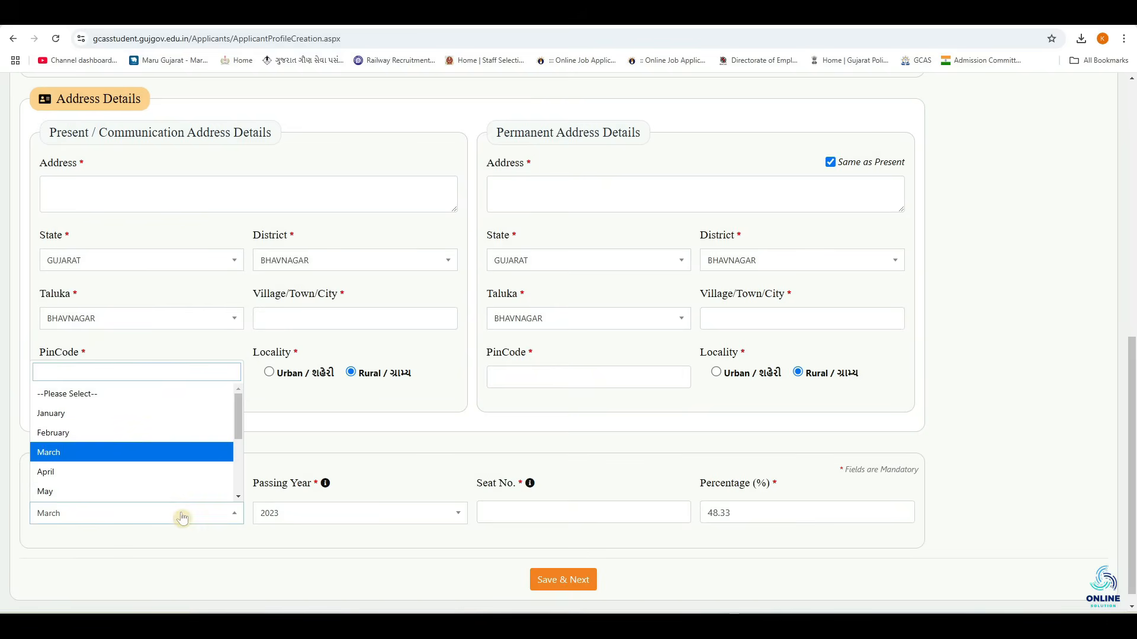
click(144, 459)
click(348, 515)
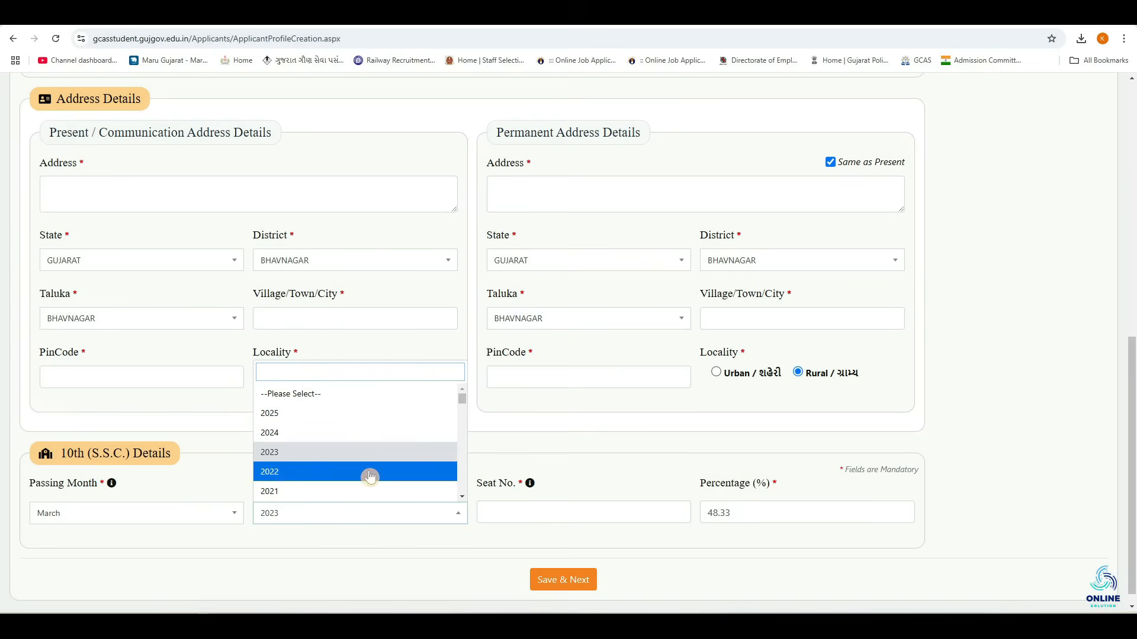
click(380, 540)
click(511, 519)
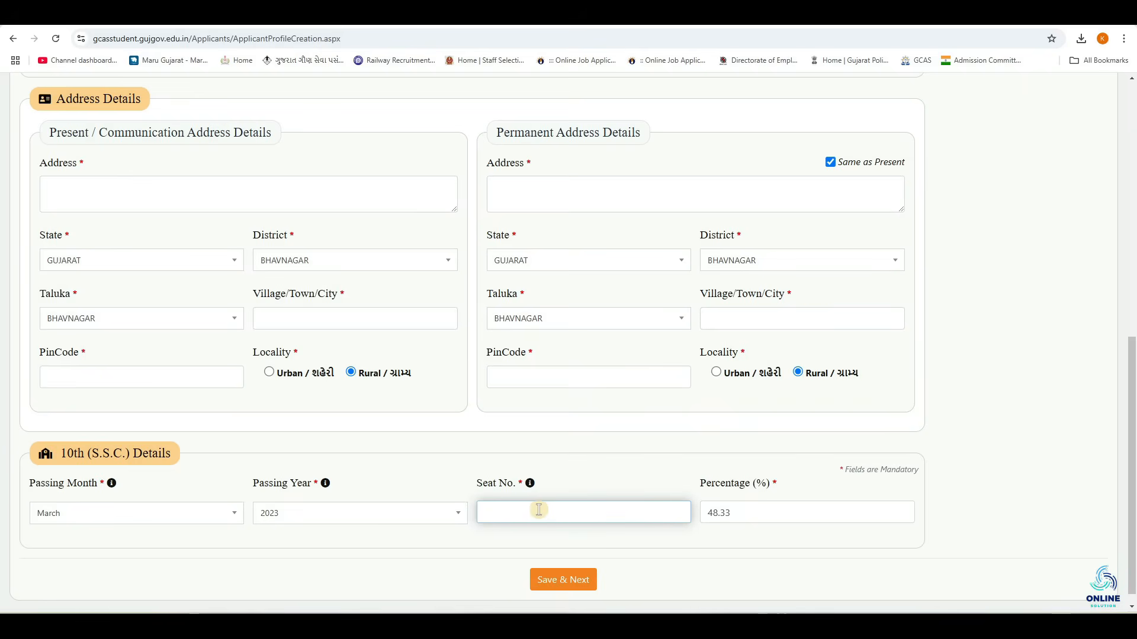
click(788, 509)
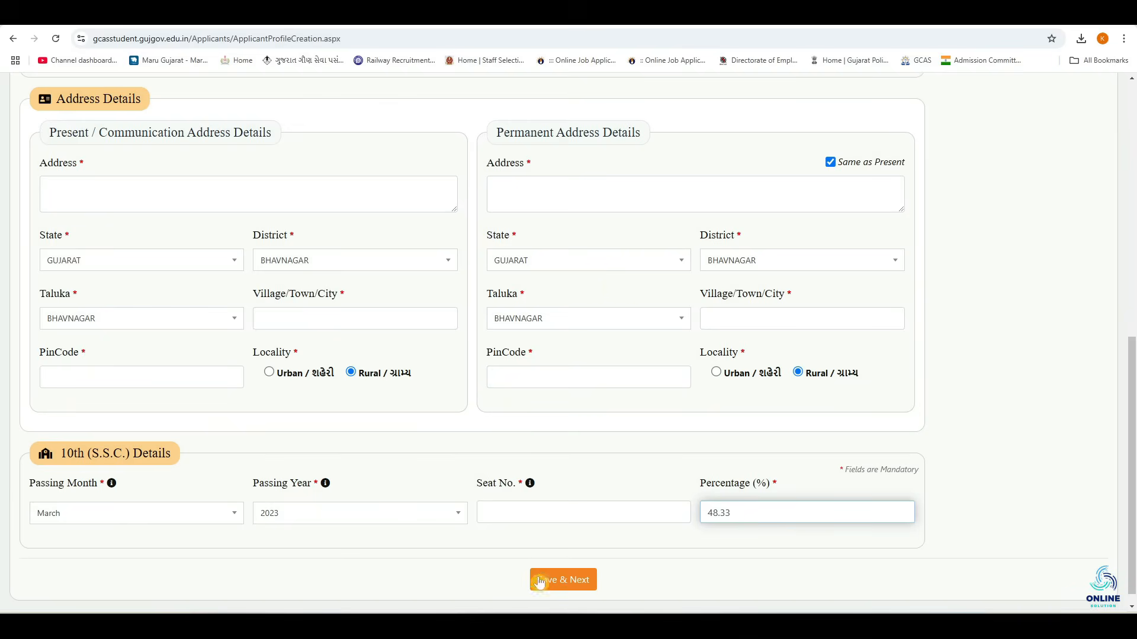
click(569, 582)
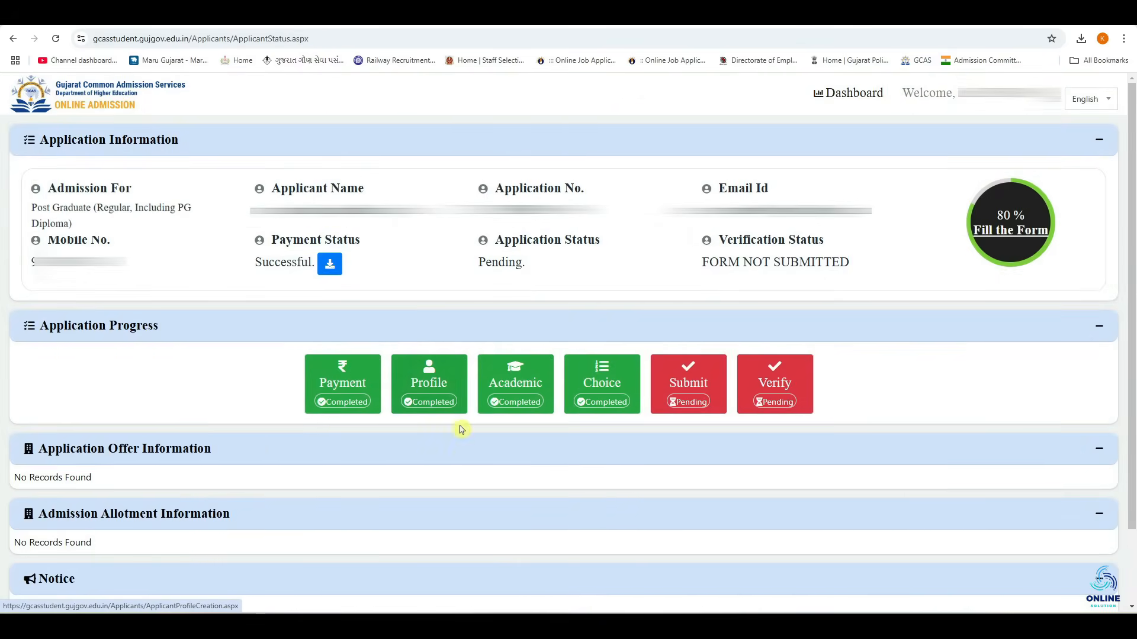
Open the Academic stage of the application and set the exam board to Gujarat Secondary and Higher Secondary Education Board (GSEB).
click(493, 388)
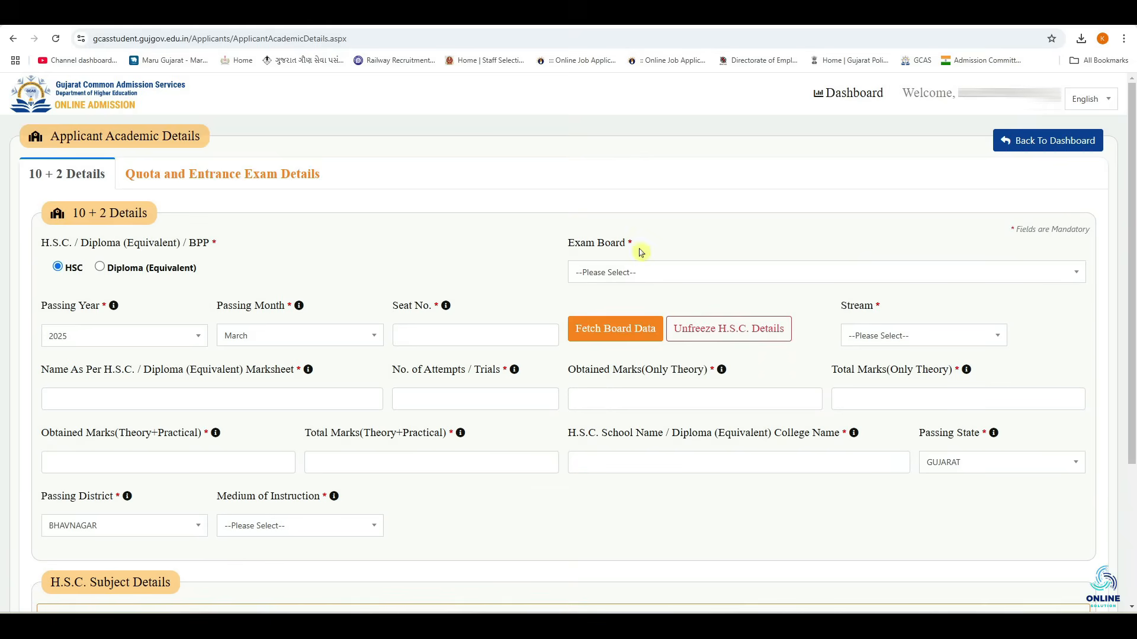
click(636, 273)
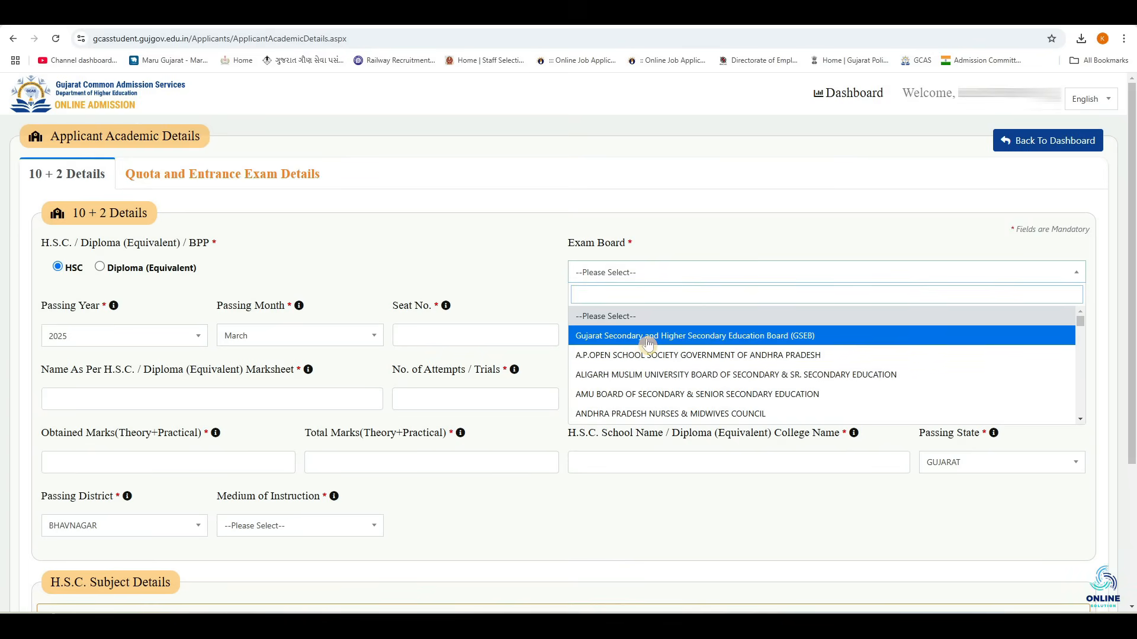
click(615, 342)
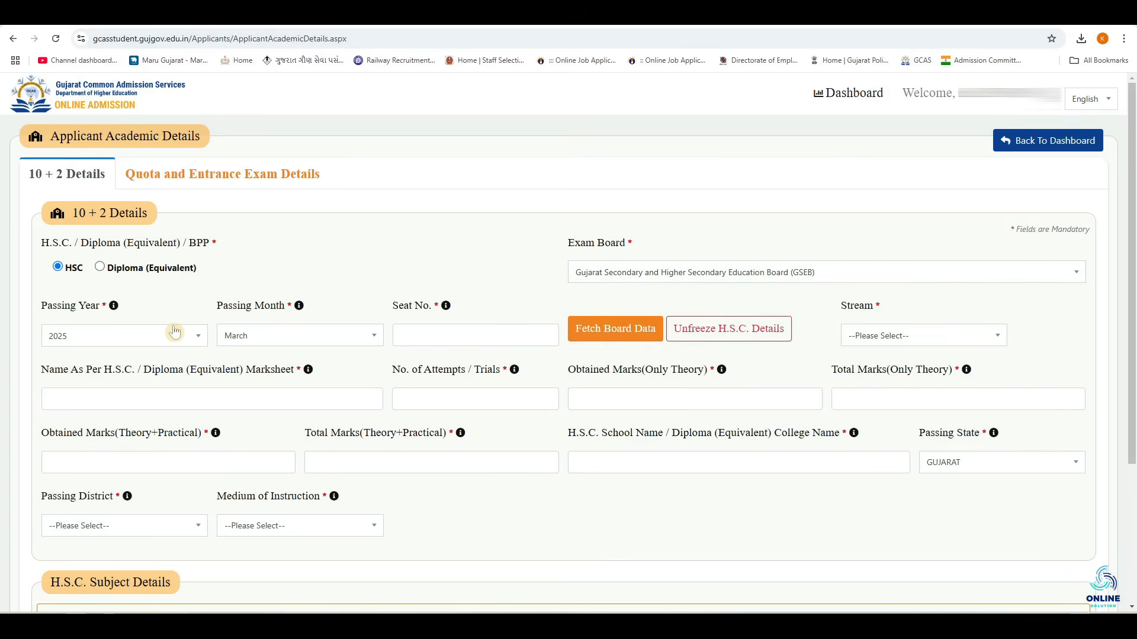
Examine the passing year and passing month choices and the seat number field in the 10 + 2 details.
click(167, 344)
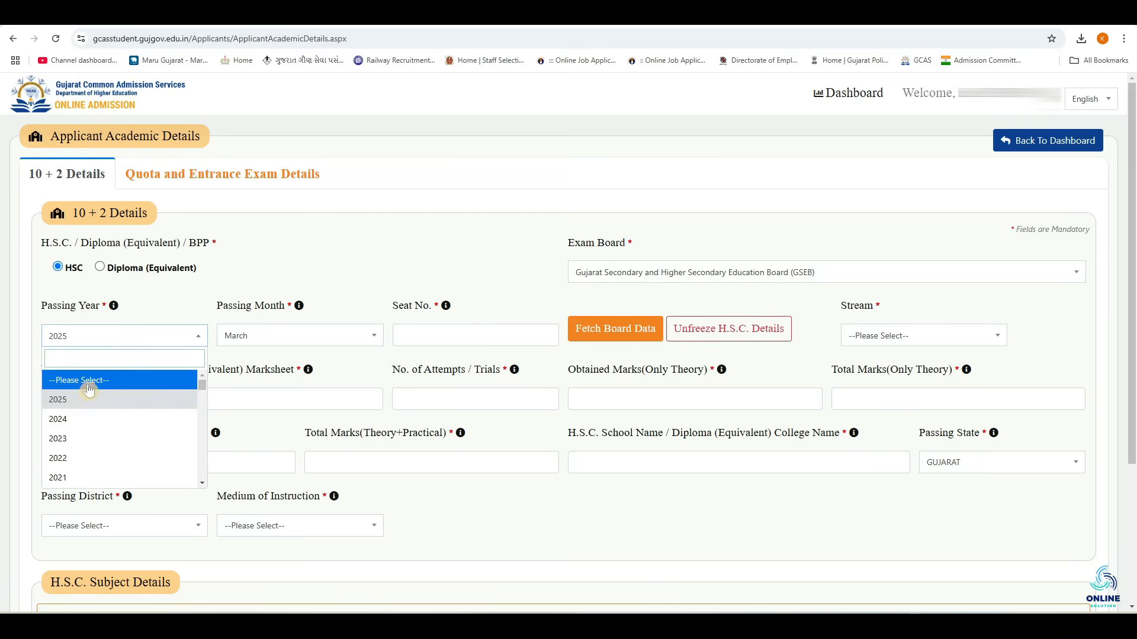
click(293, 308)
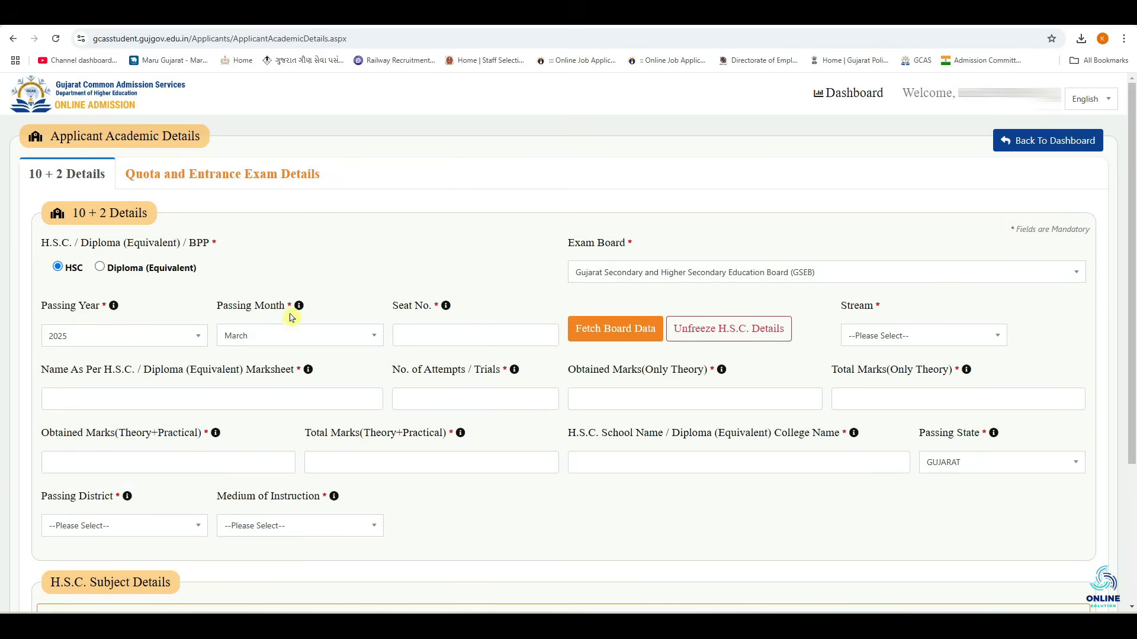
click(274, 338)
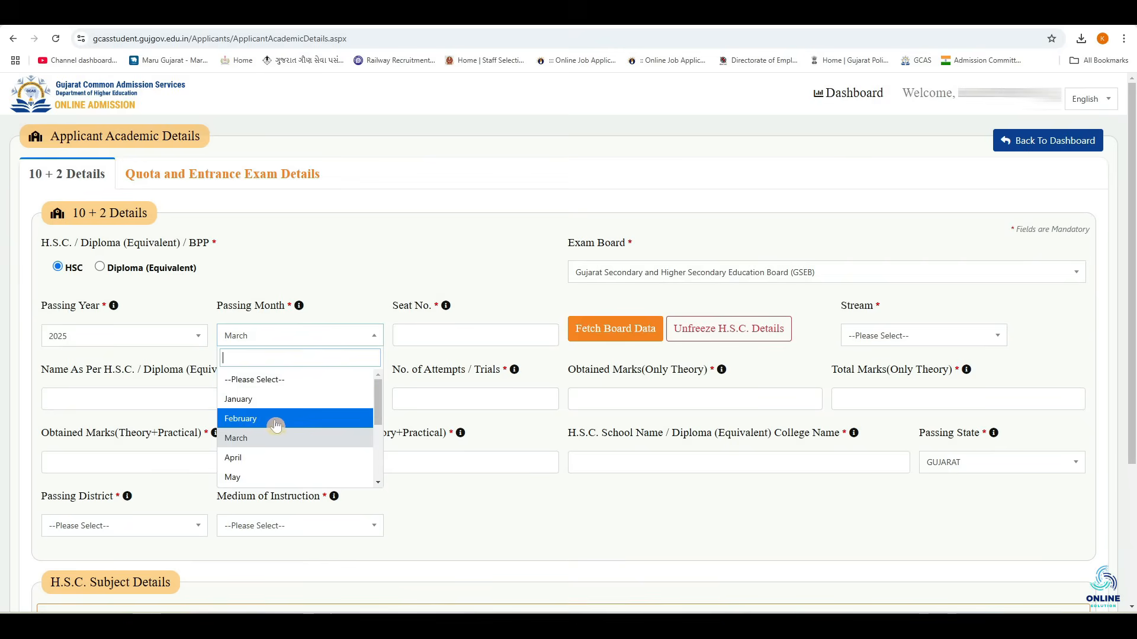
click(444, 338)
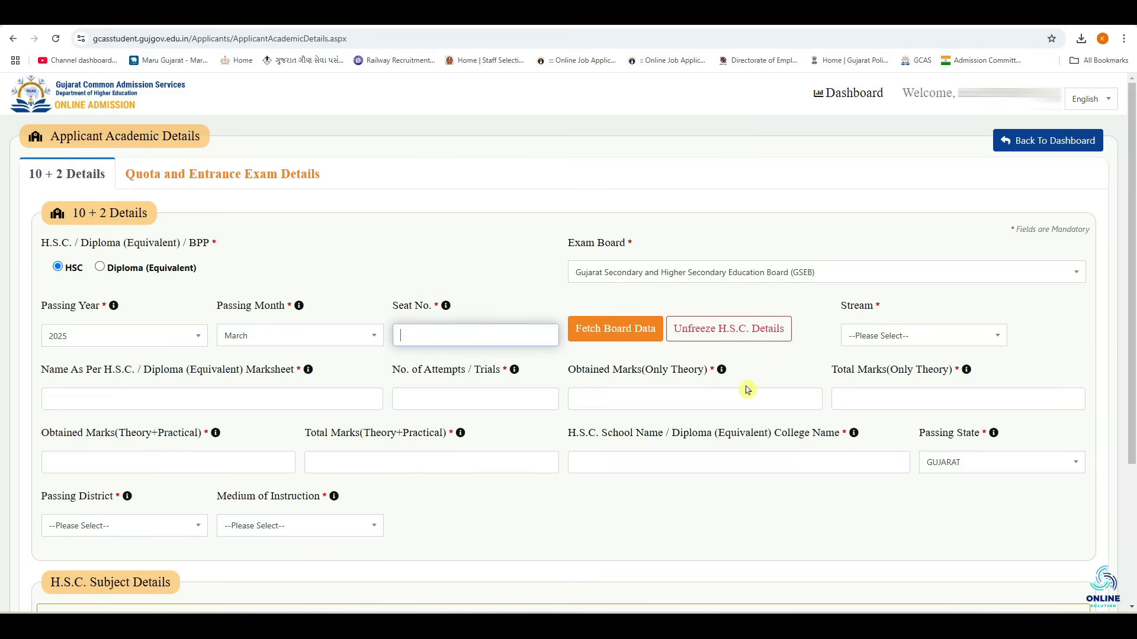
Set the 10 + 2 stream to GENERAL - ARTS and the number of attempts to 1.
click(817, 352)
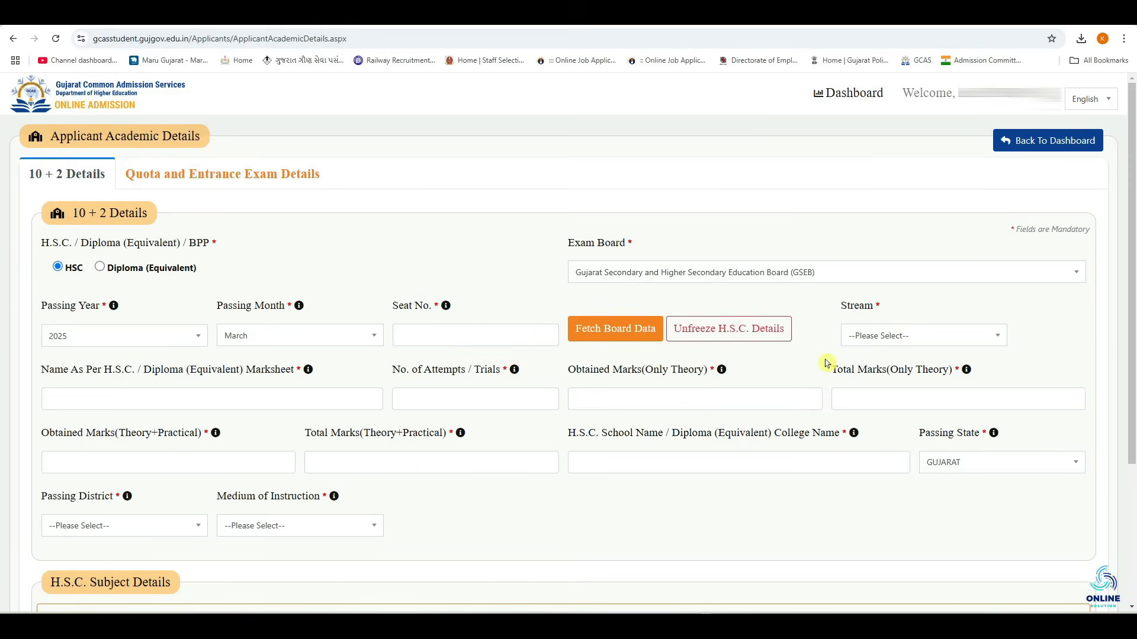
click(869, 337)
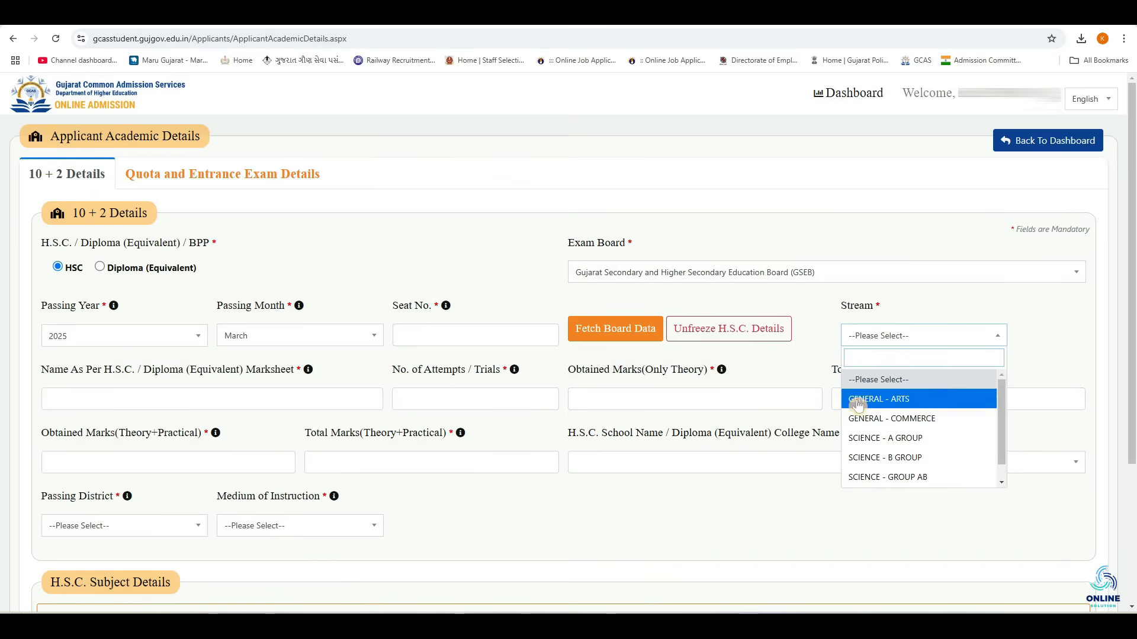
click(946, 408)
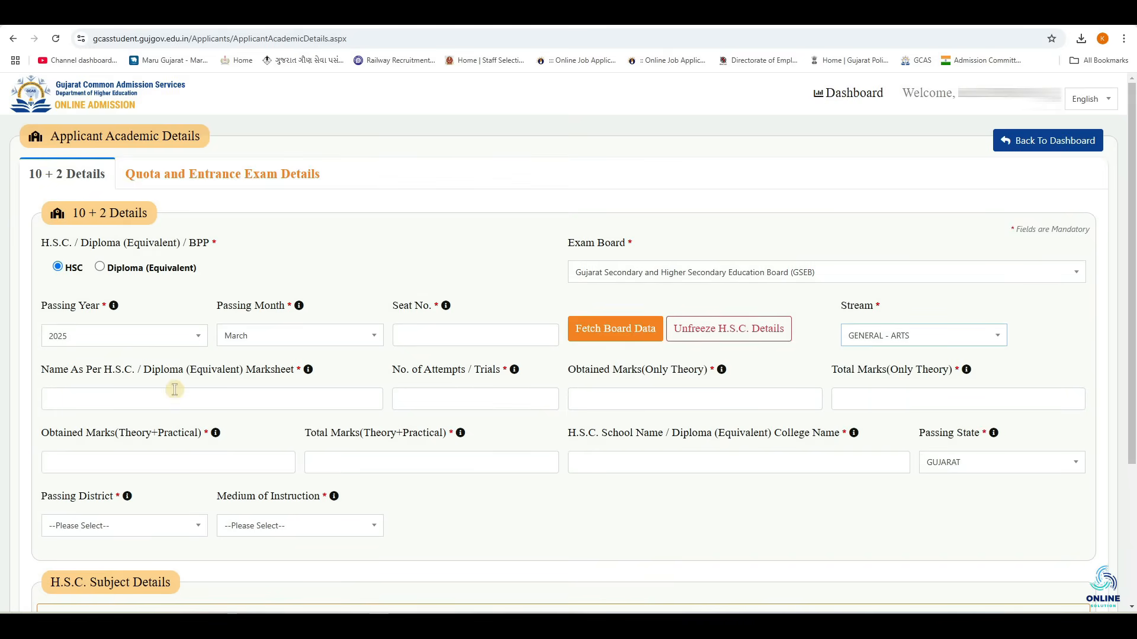
click(127, 395)
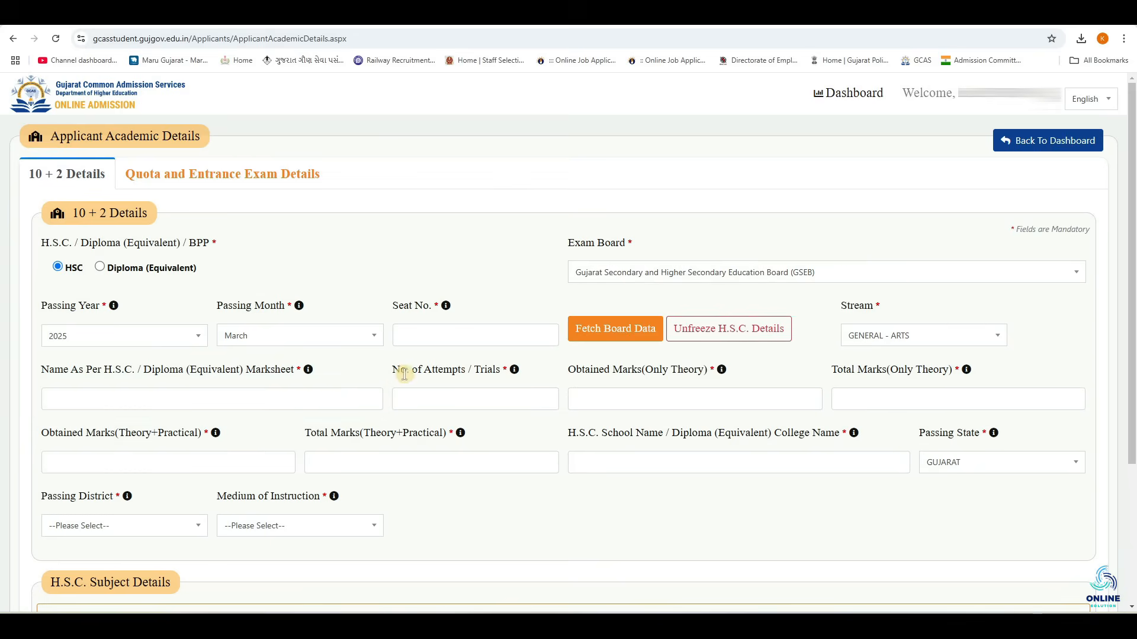
click(464, 398)
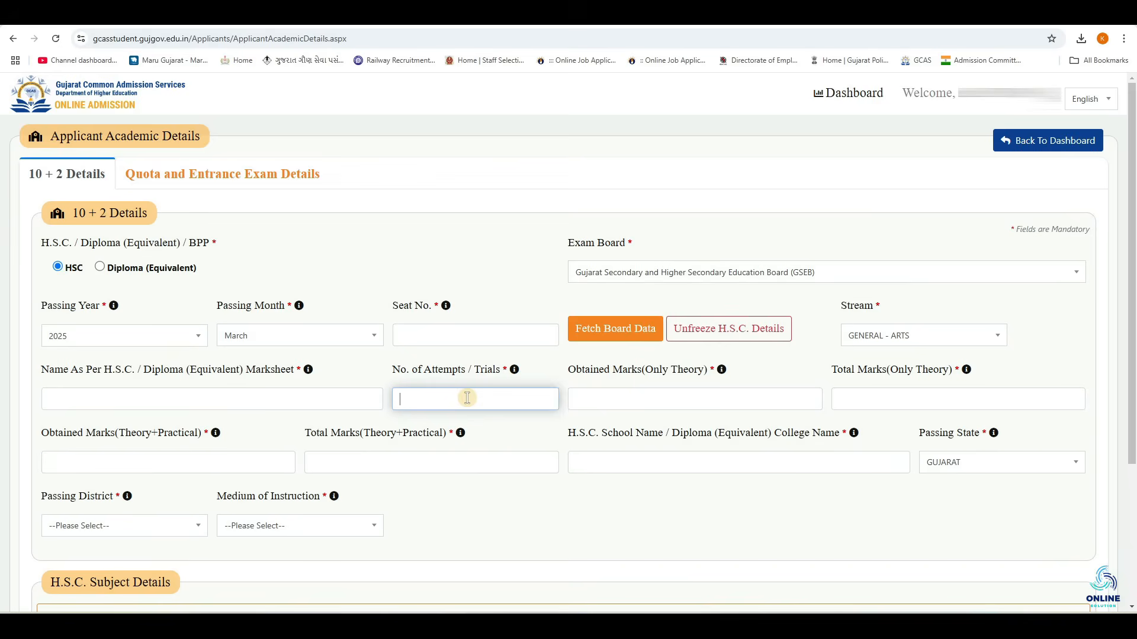
text(1)
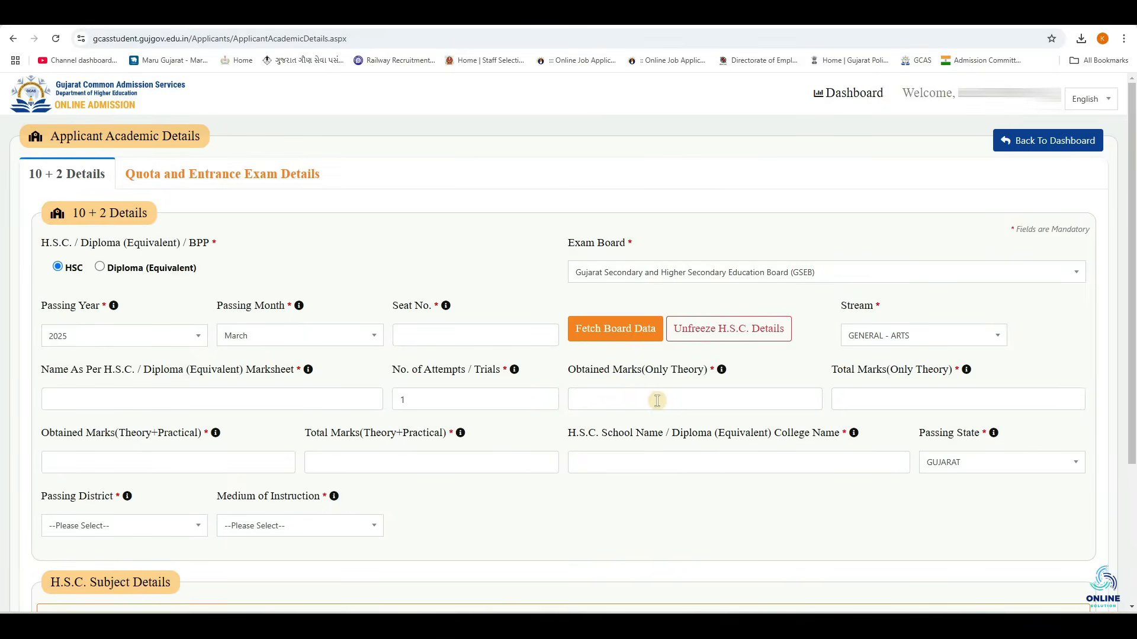
Examine the obtained marks and total marks fields for theory only in the 10 + 2 details.
click(656, 401)
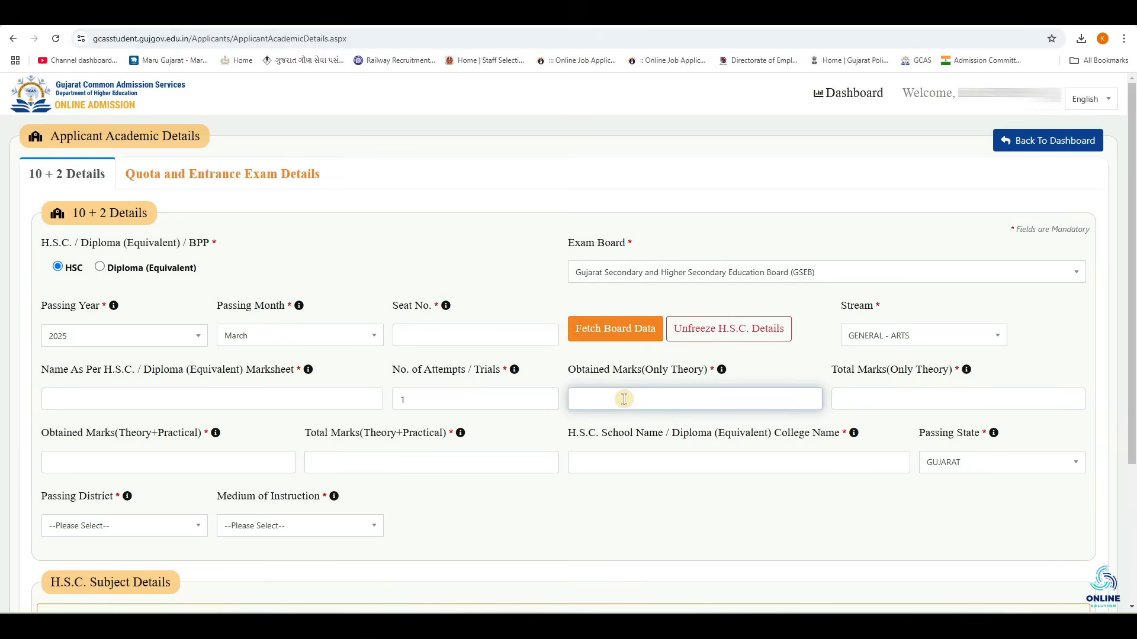
click(891, 371)
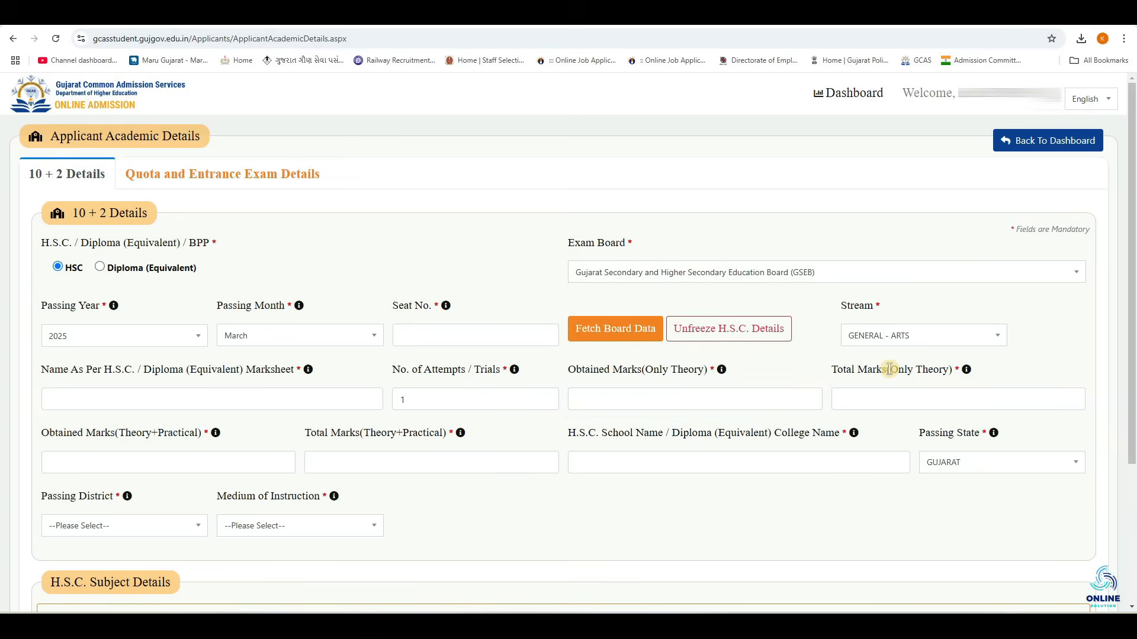
click(883, 398)
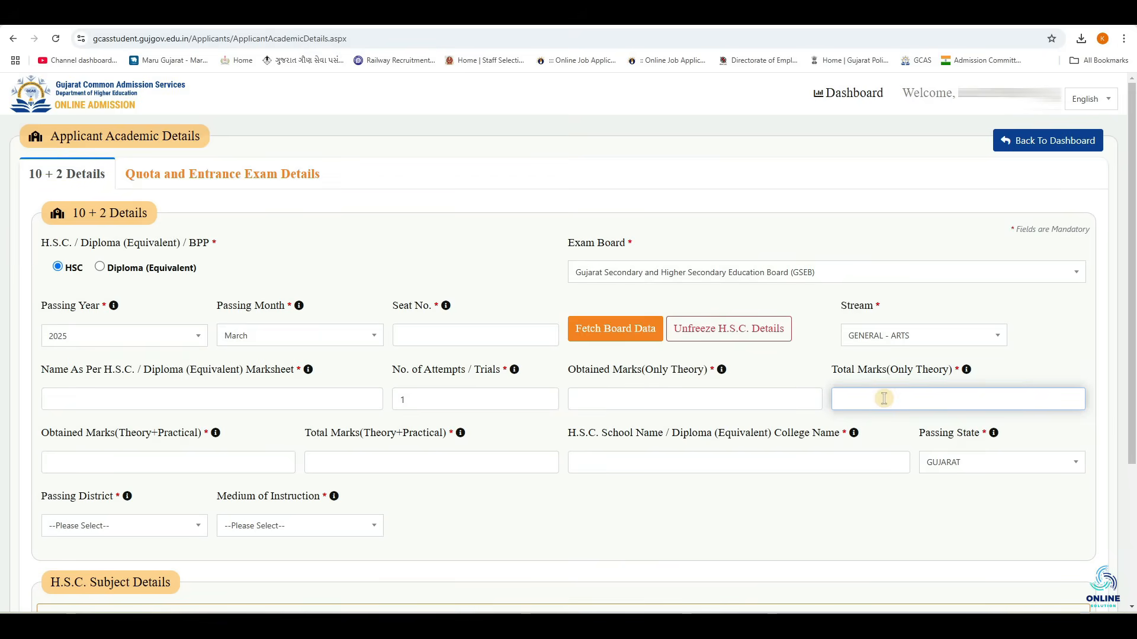
Set the theory-only marks in the 10 + 2 details to 500 obtained out of 700 total.
text(700)
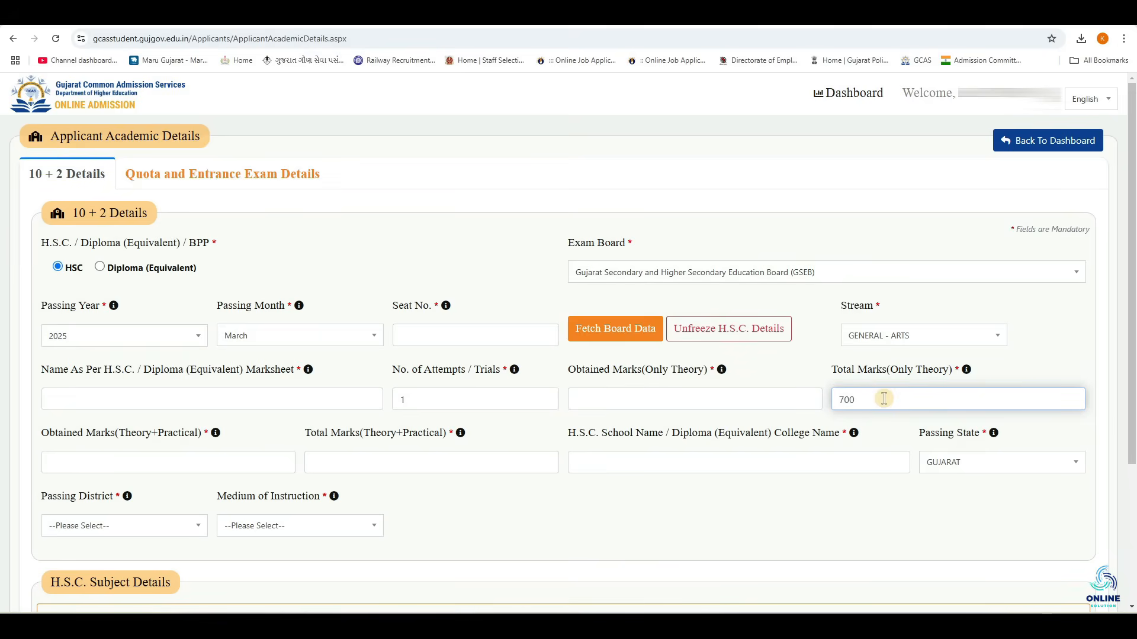
click(731, 404)
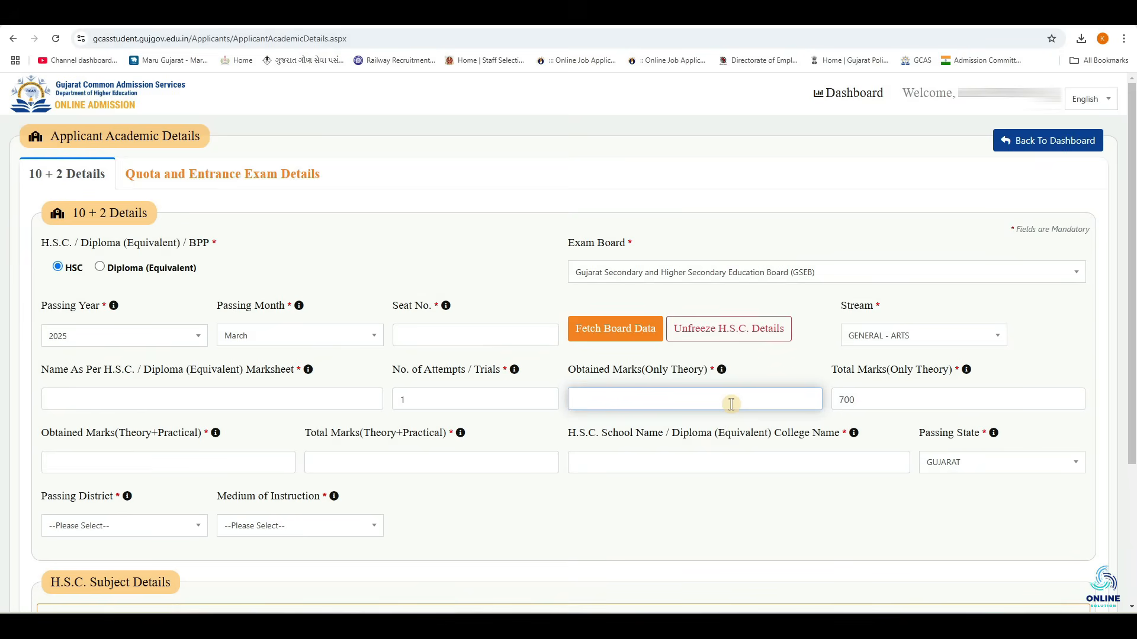
text(500)
Enter the 10 + 2 theory plus practical marks as 500 obtained and 650 total.
click(173, 450)
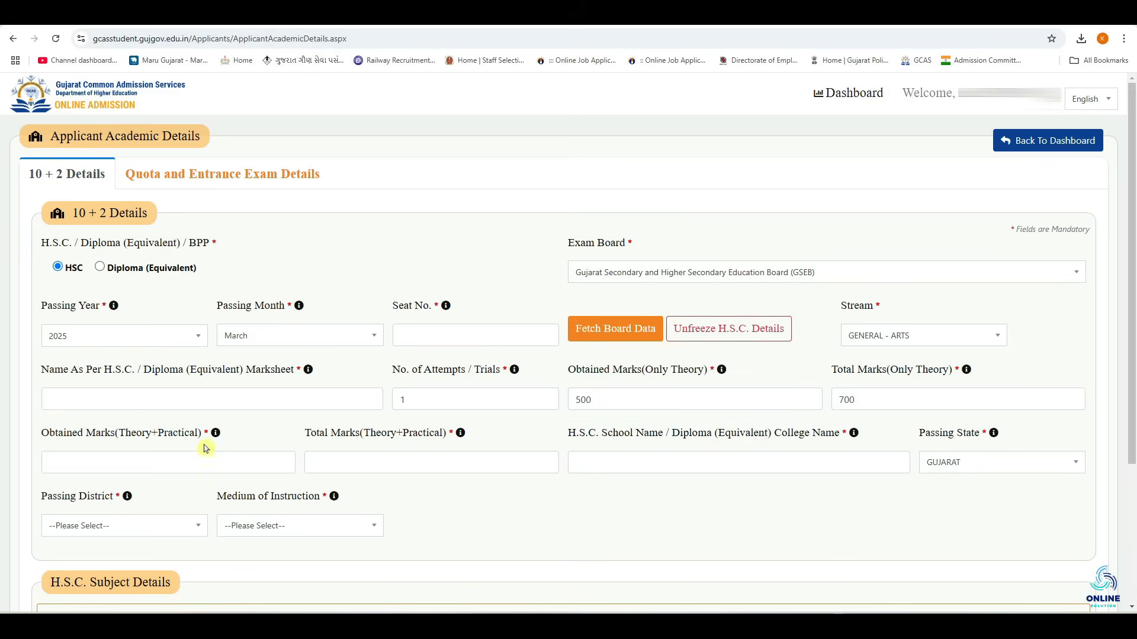
click(176, 460)
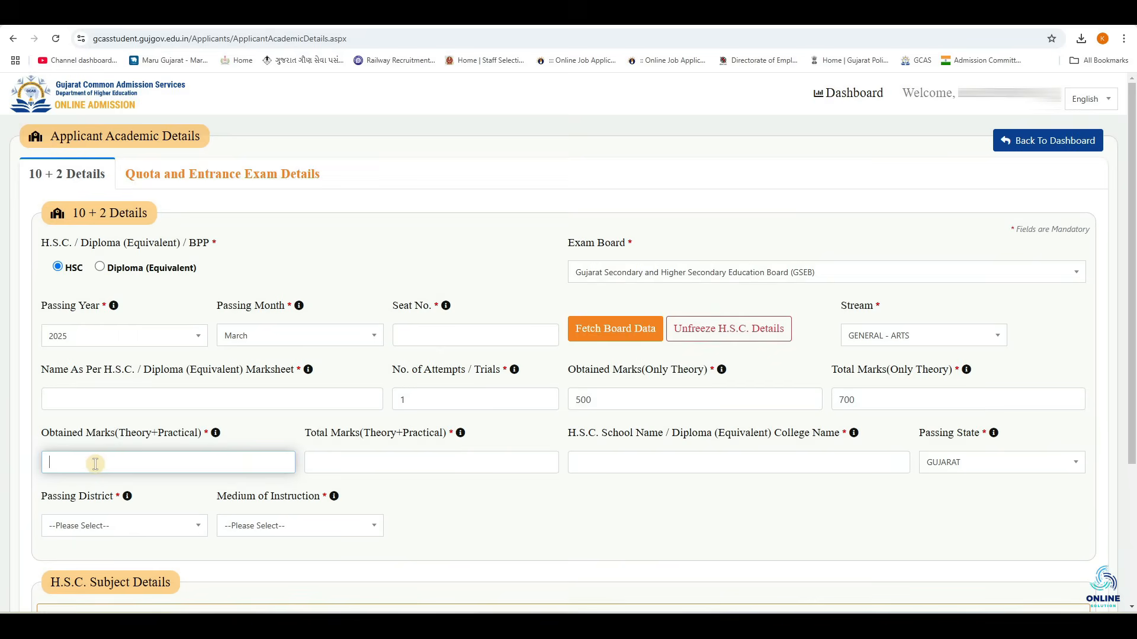
click(329, 461)
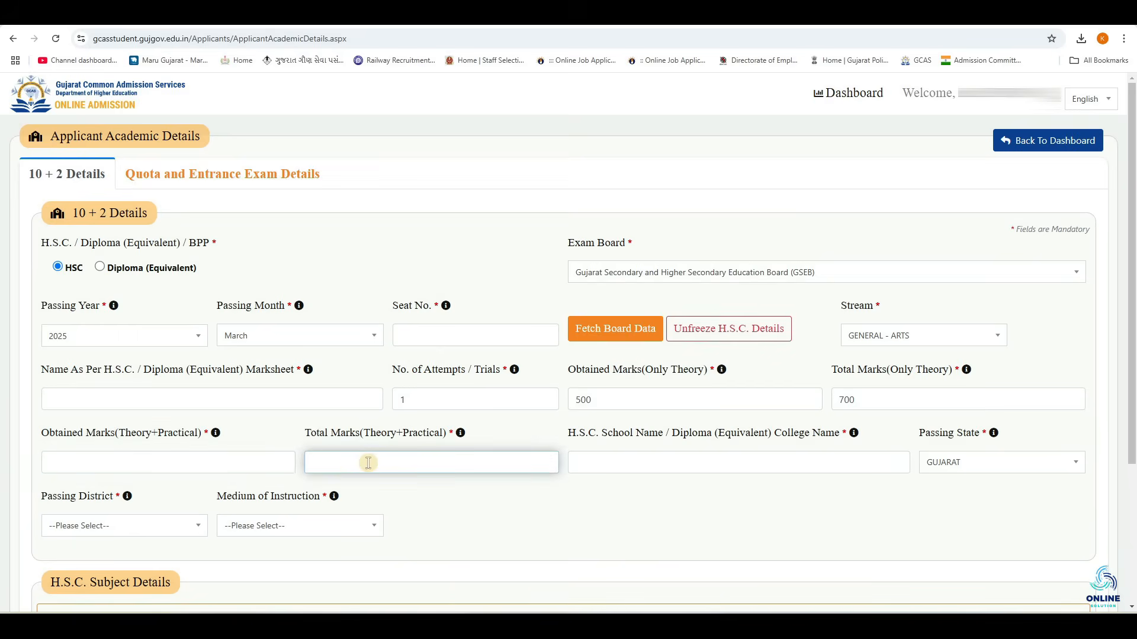
text(650)
click(224, 466)
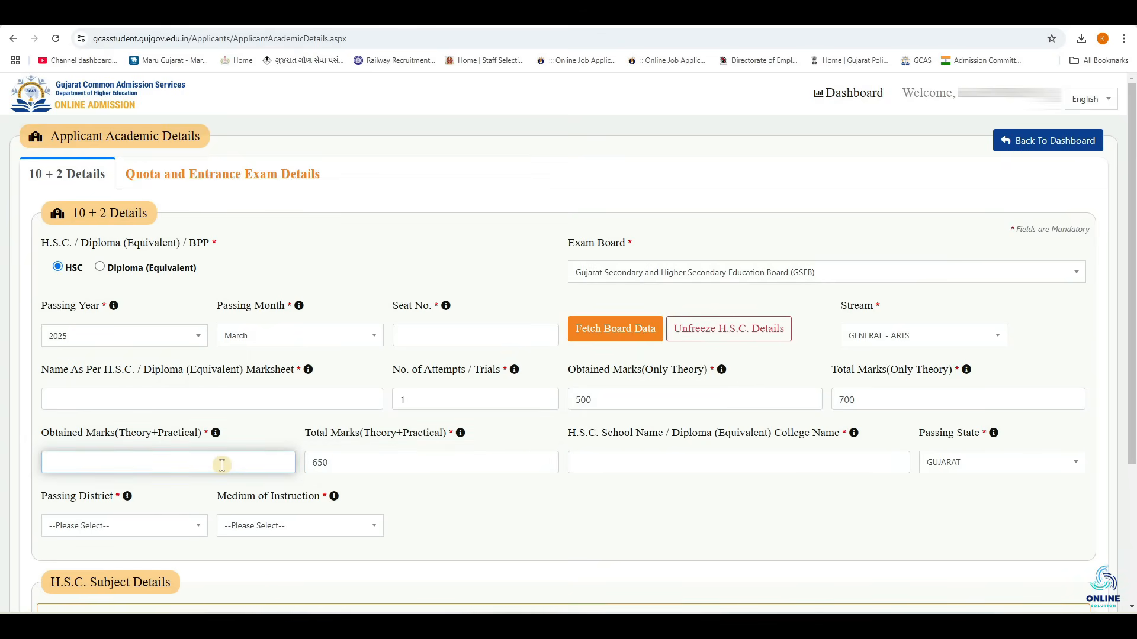
text(500)
Examine the H.S.C. school name field and the passing state, passing district and medium of instruction choices.
click(619, 464)
click(621, 507)
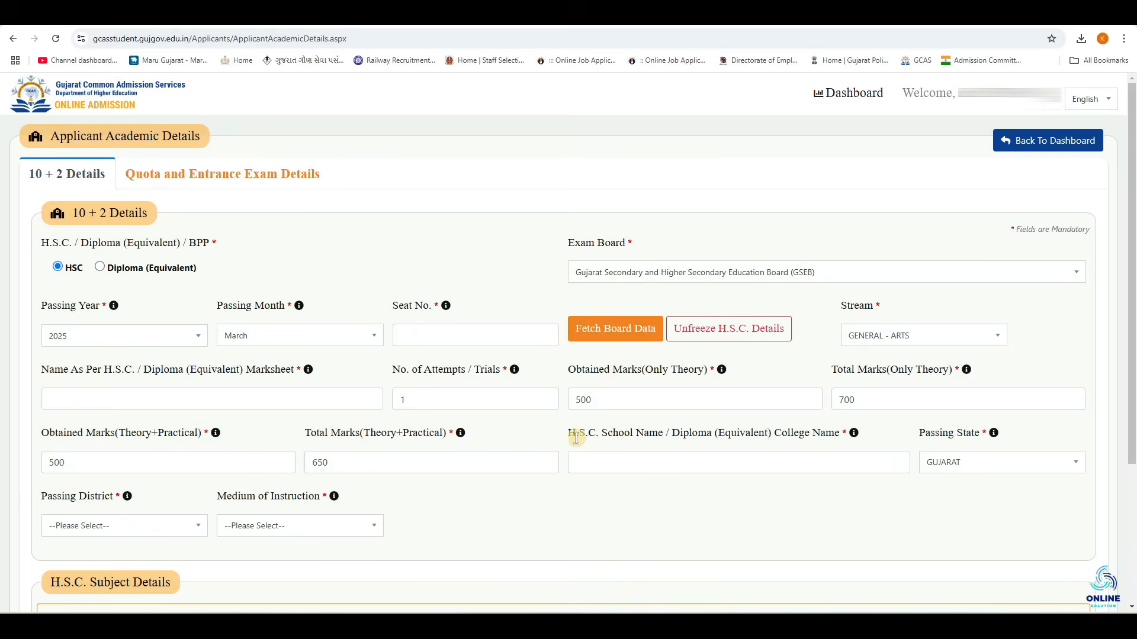
click(662, 459)
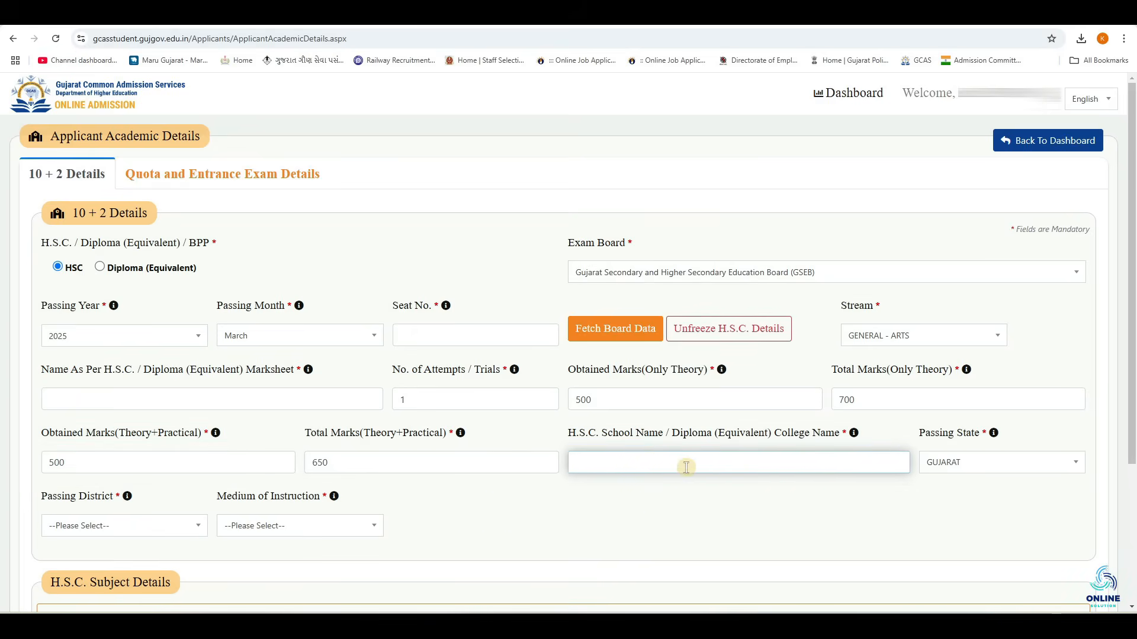
click(988, 474)
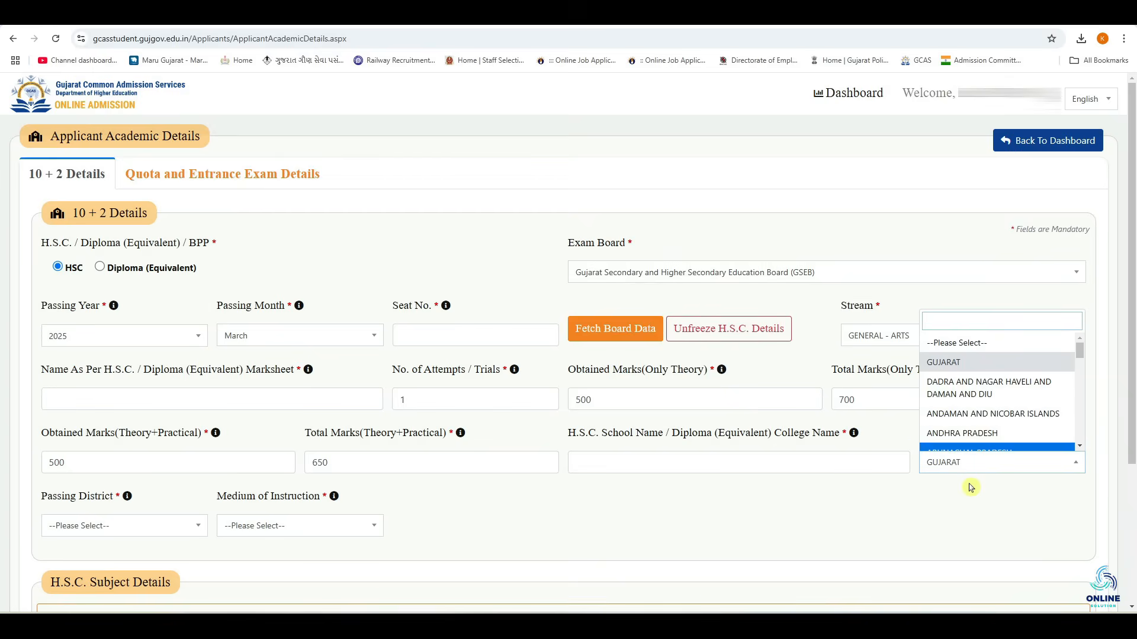
click(971, 487)
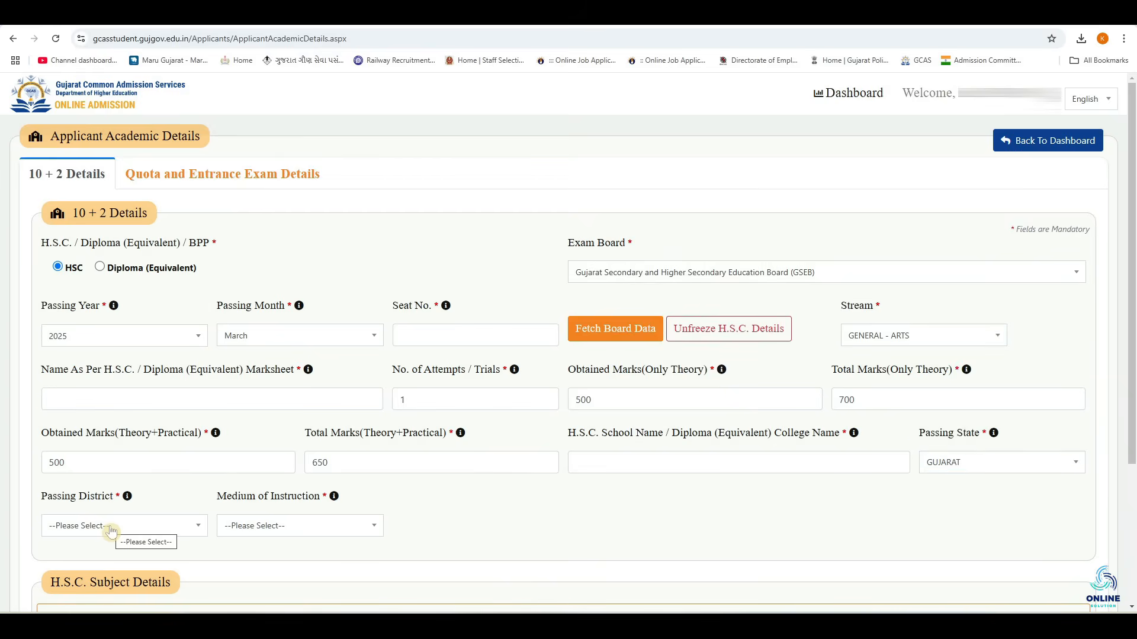
click(111, 527)
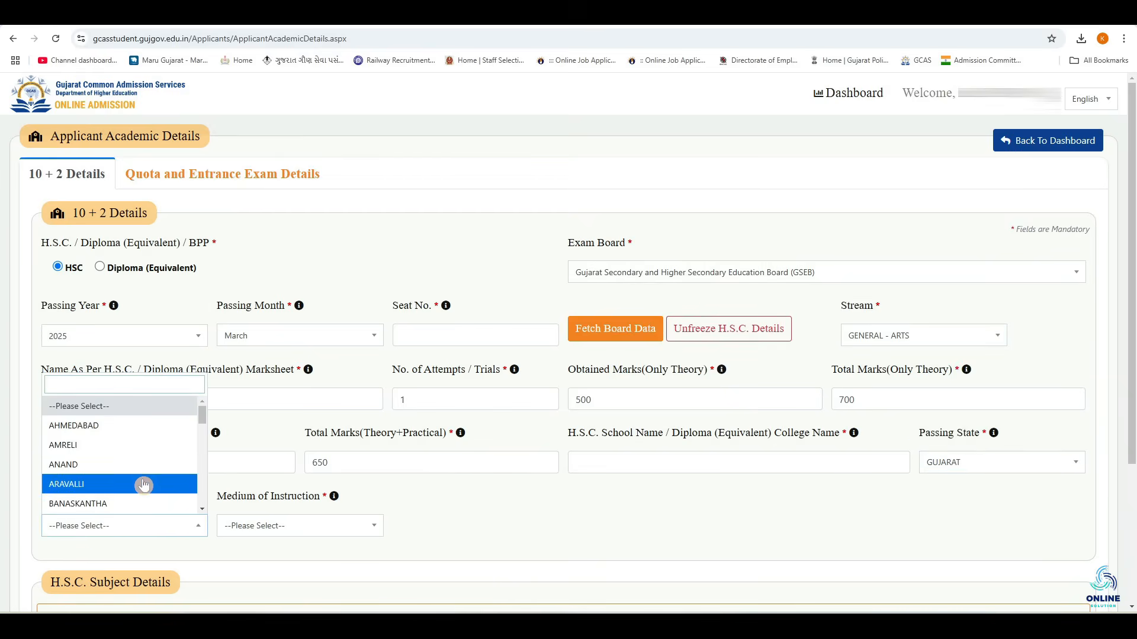
click(352, 532)
click(351, 532)
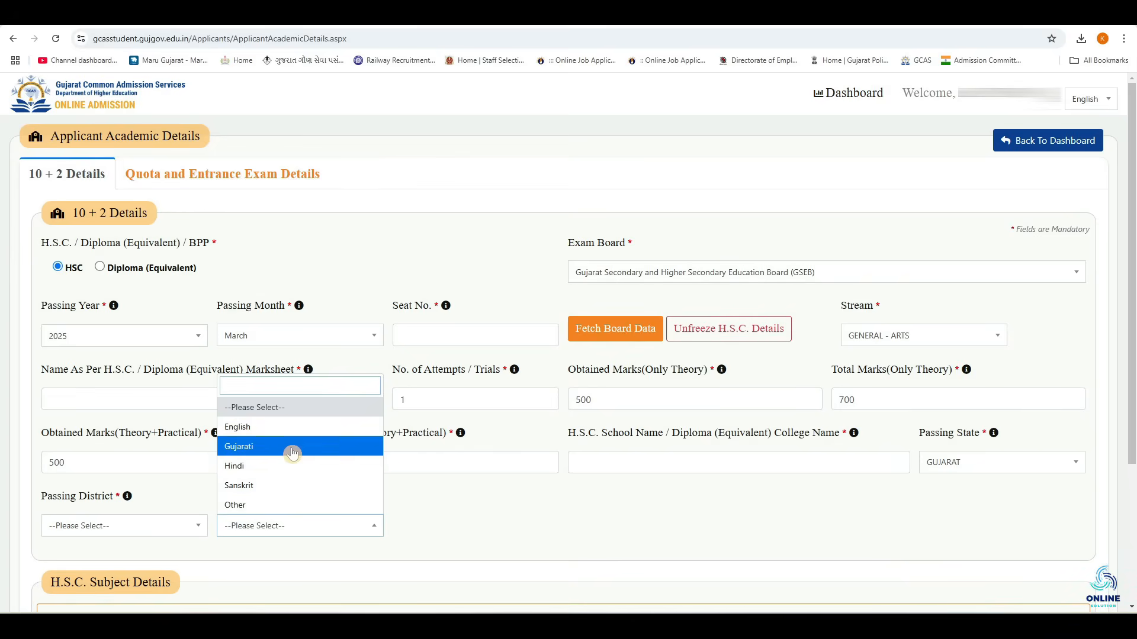
click(500, 498)
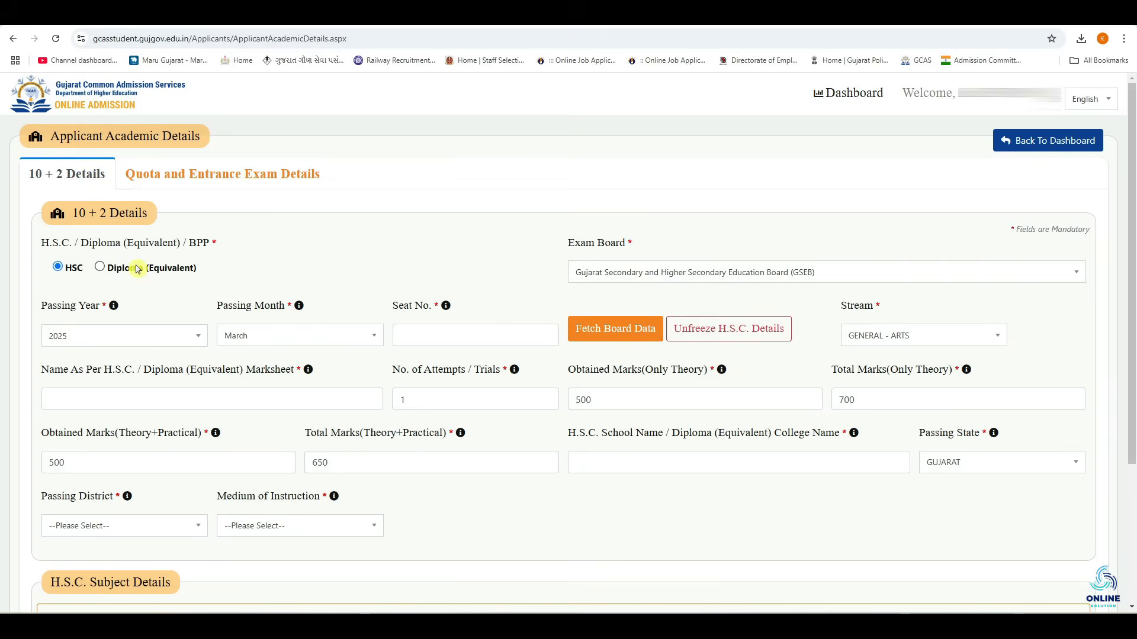
Switch the 10 + 2 qualification to Diploma (Equivalent) and examine its main subject name field.
click(100, 269)
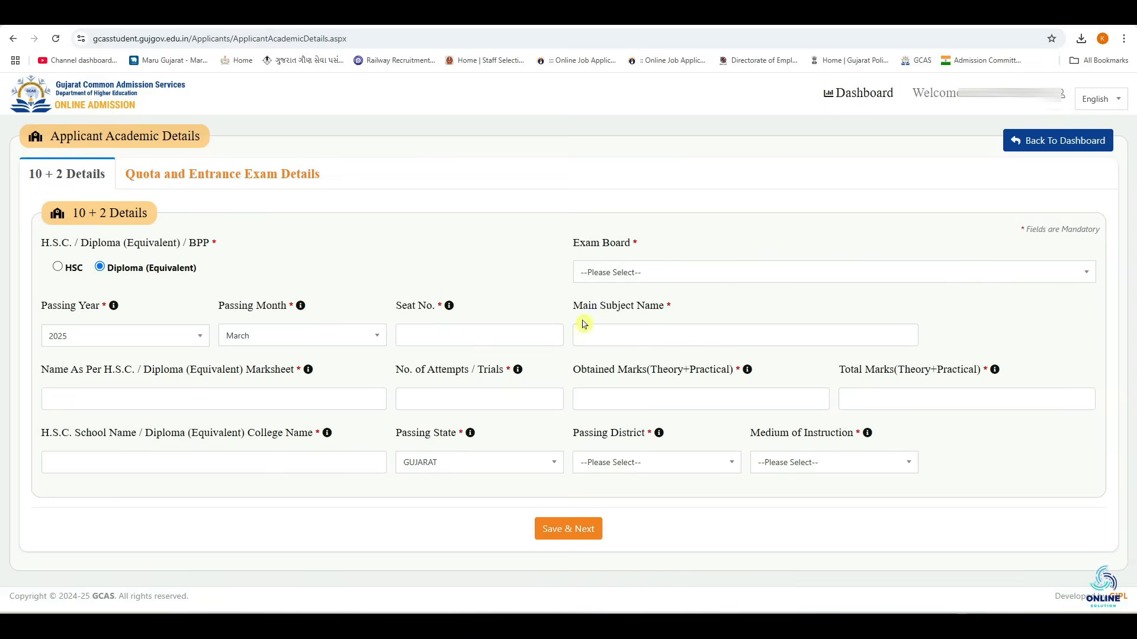
click(633, 330)
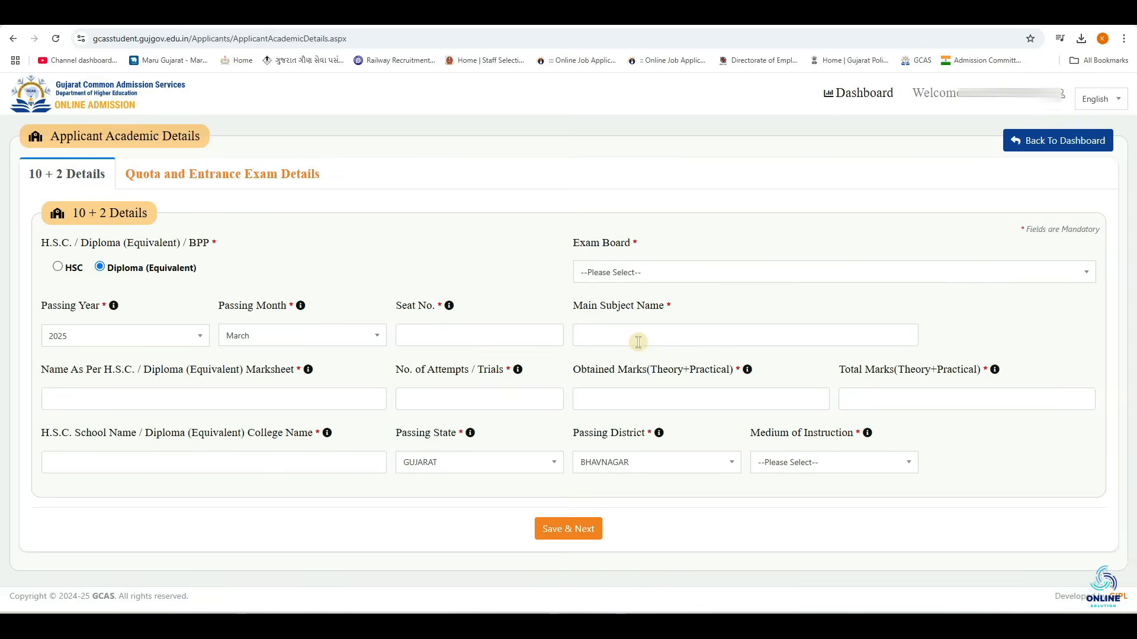
click(639, 330)
click(706, 337)
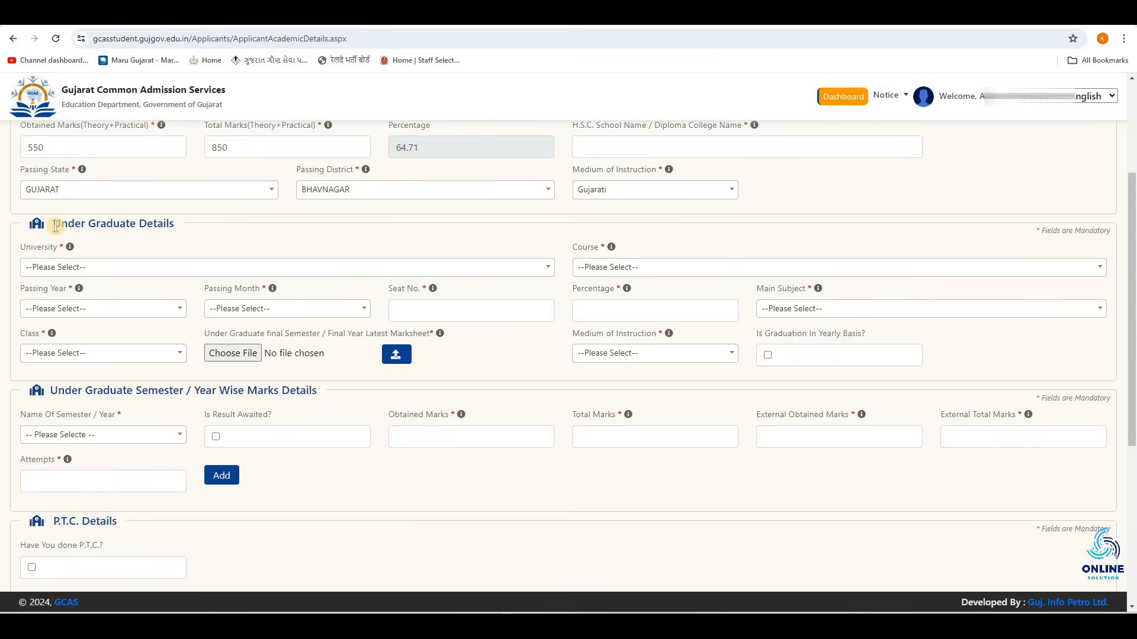
Set the university in the Under Graduate Details to MAHARAJA KRISHNAKUMARSINHJI BHAVNAGAR UNIVERSITY (ID: U-0124).
drag(56, 226, 223, 243)
click(223, 244)
click(89, 269)
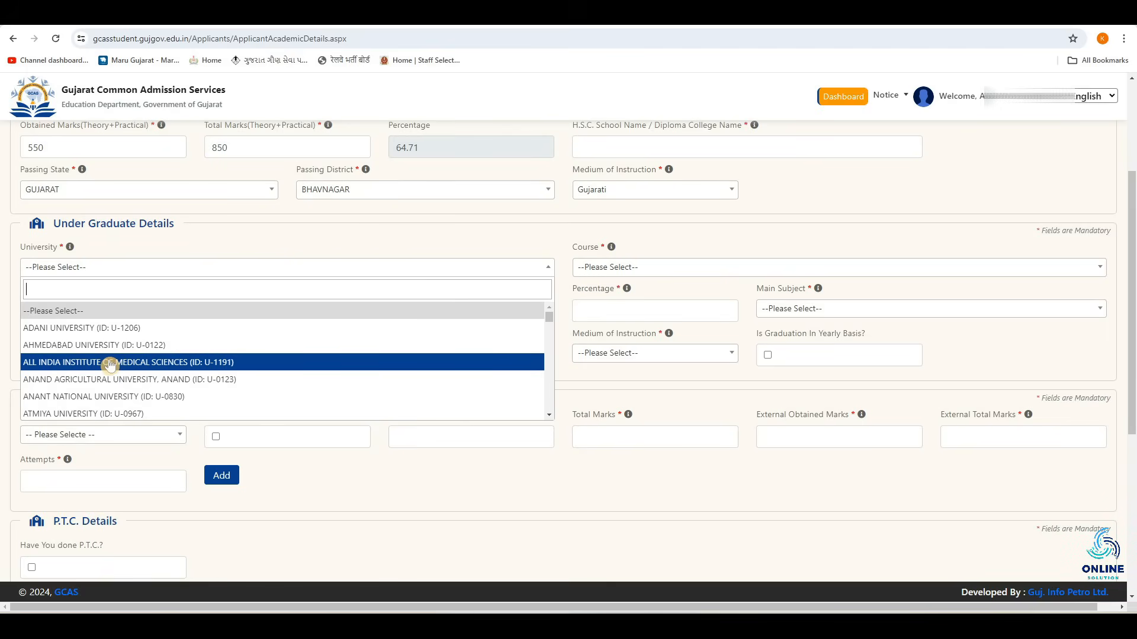
scroll(110, 366, down, 3)
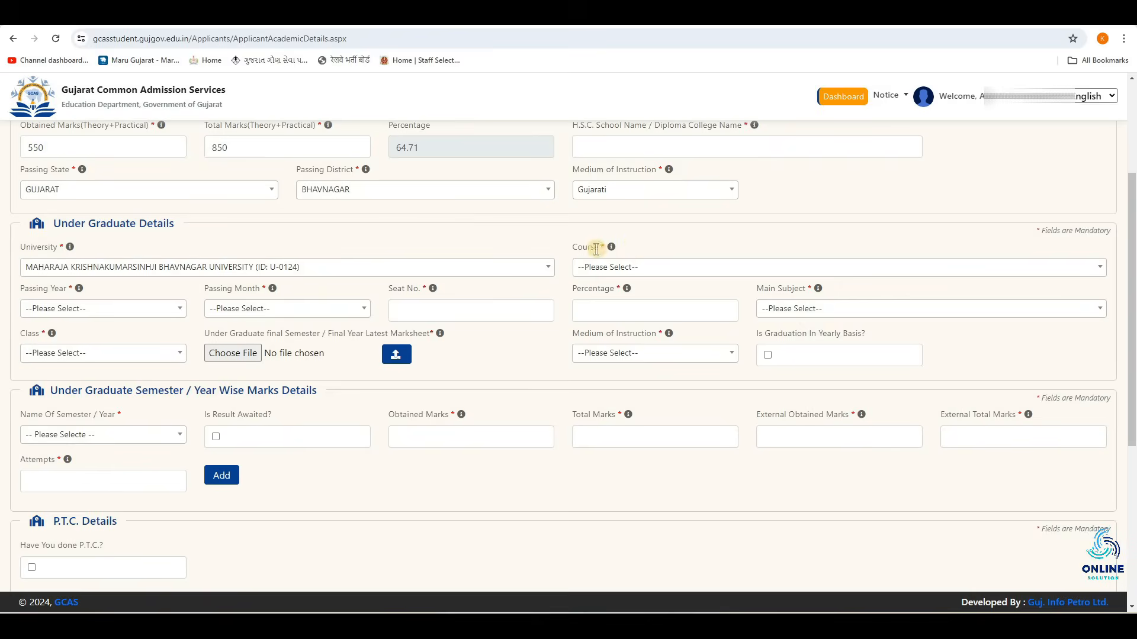
Set the undergraduate course to BACHELOR OF COMMERCE.
click(627, 270)
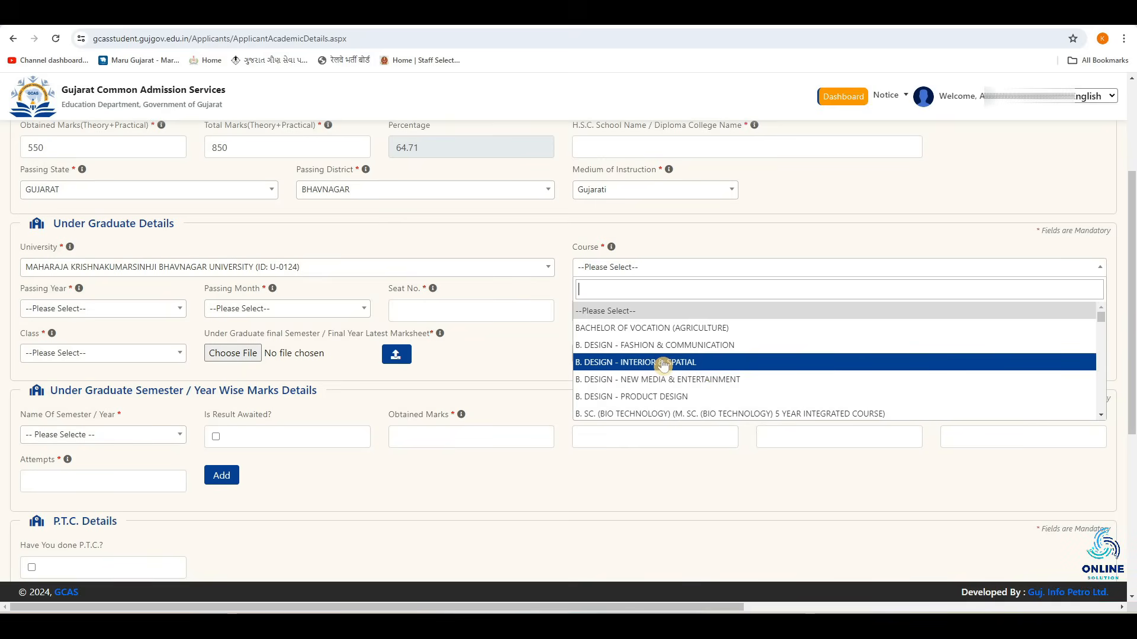
scroll(665, 368, down, 5)
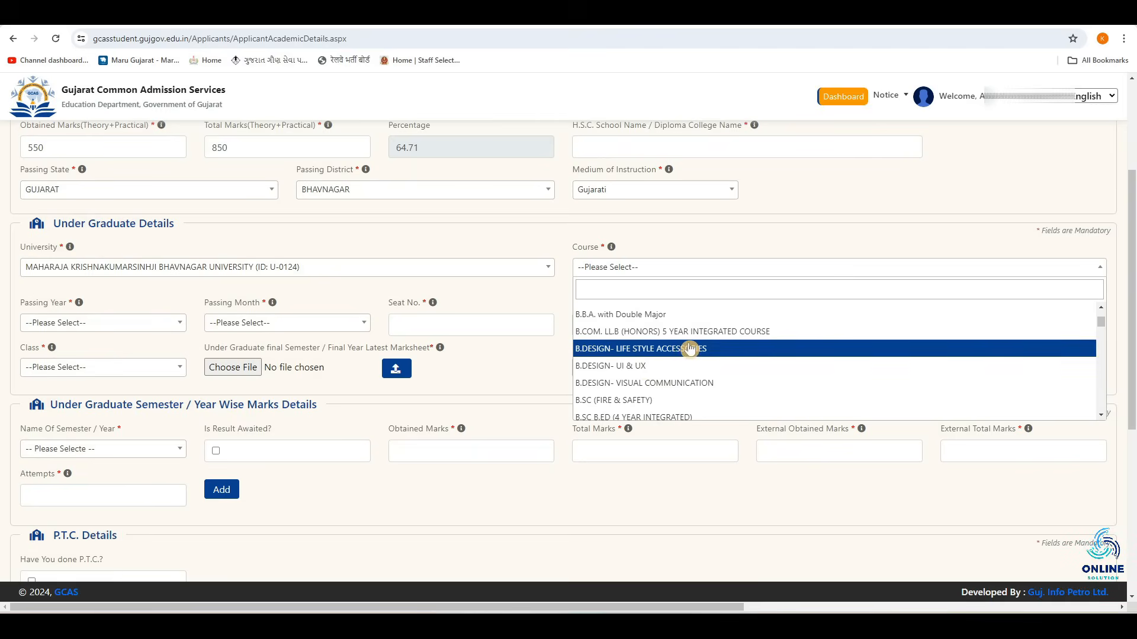
scroll(637, 355, down, 5)
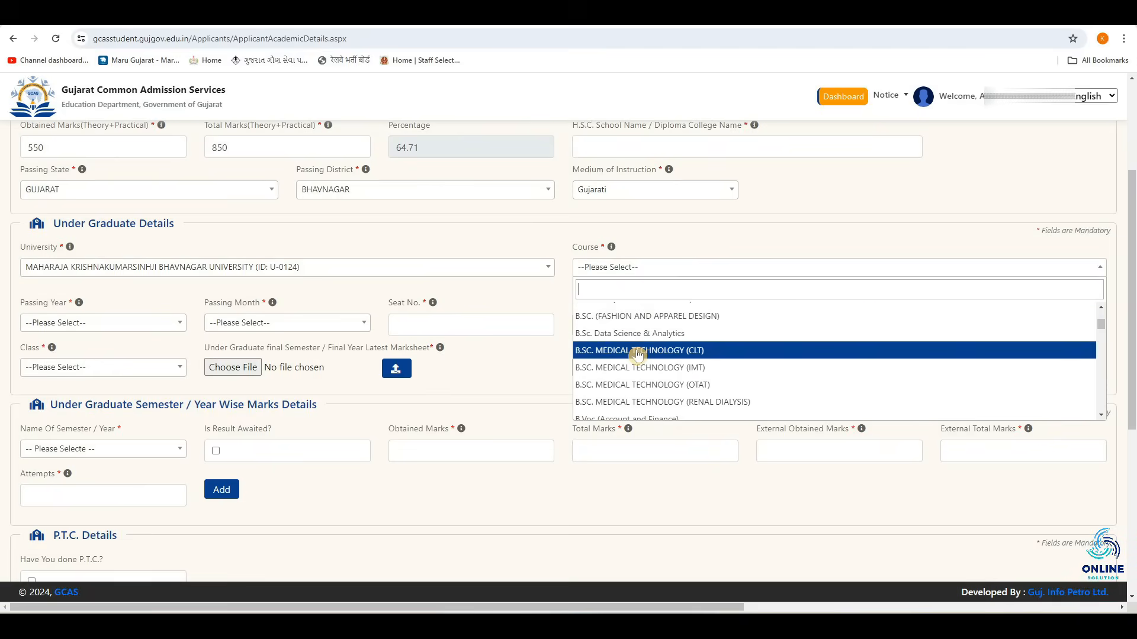
click(637, 350)
Set the undergraduate passing year to 2024 and the passing month to March.
click(124, 307)
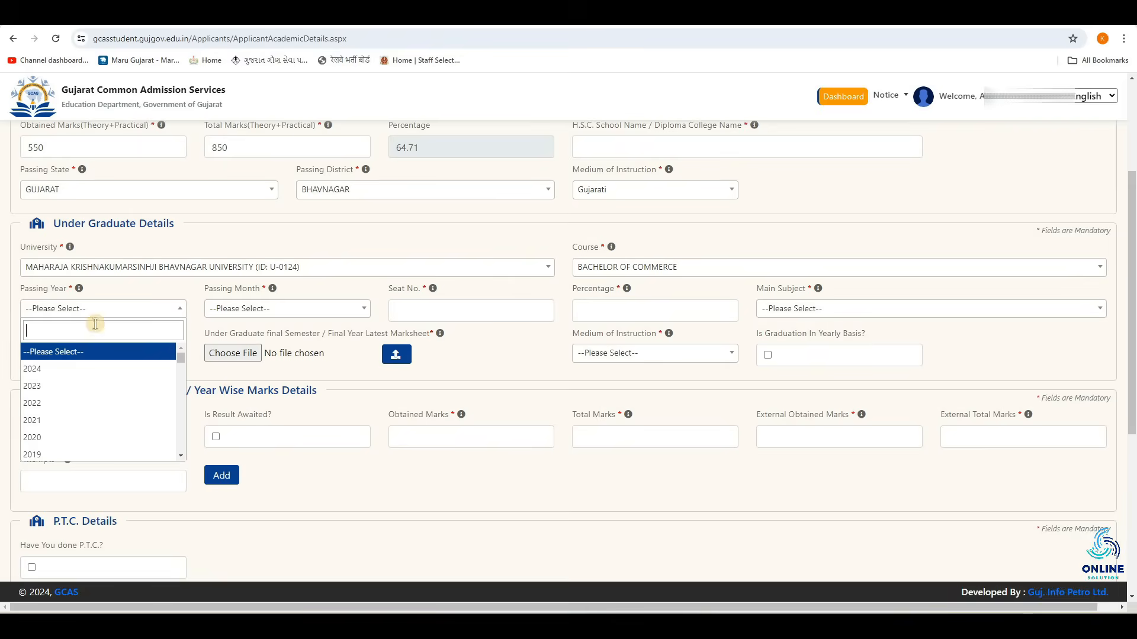
click(75, 369)
click(244, 309)
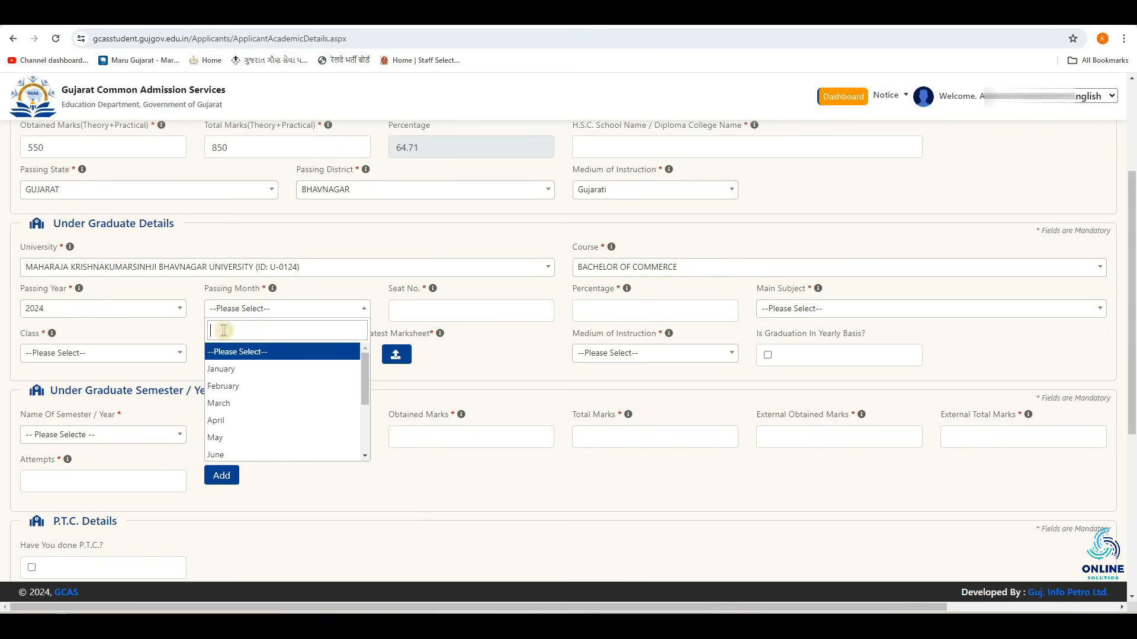
click(275, 410)
Enter 75 as the undergraduate percentage and set the main subject to ACCOUNT.
click(409, 310)
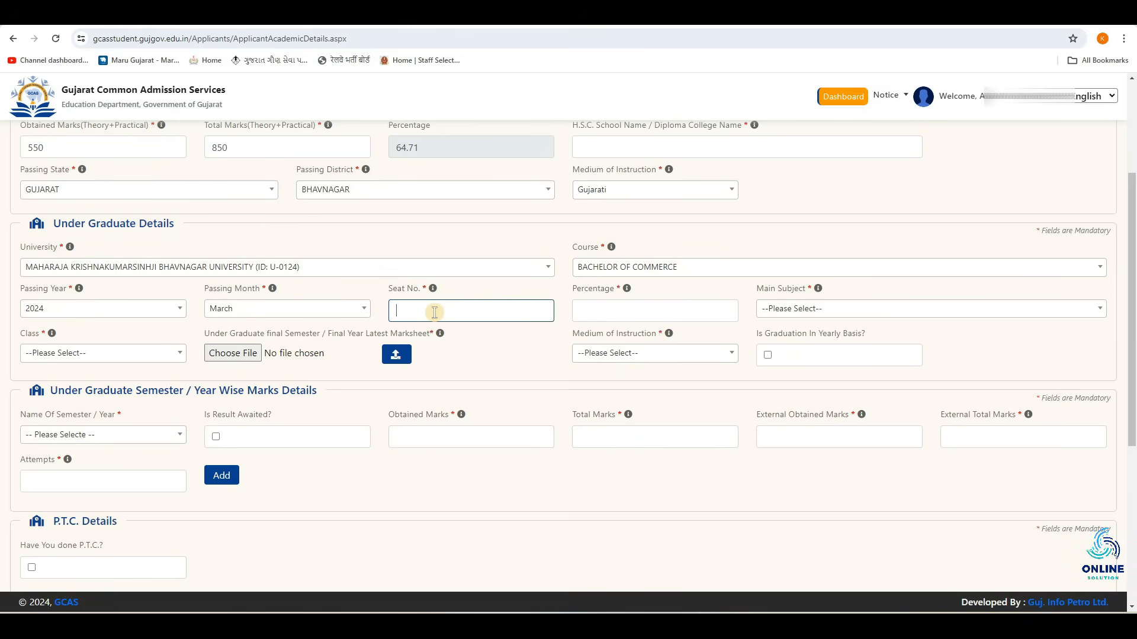
click(607, 312)
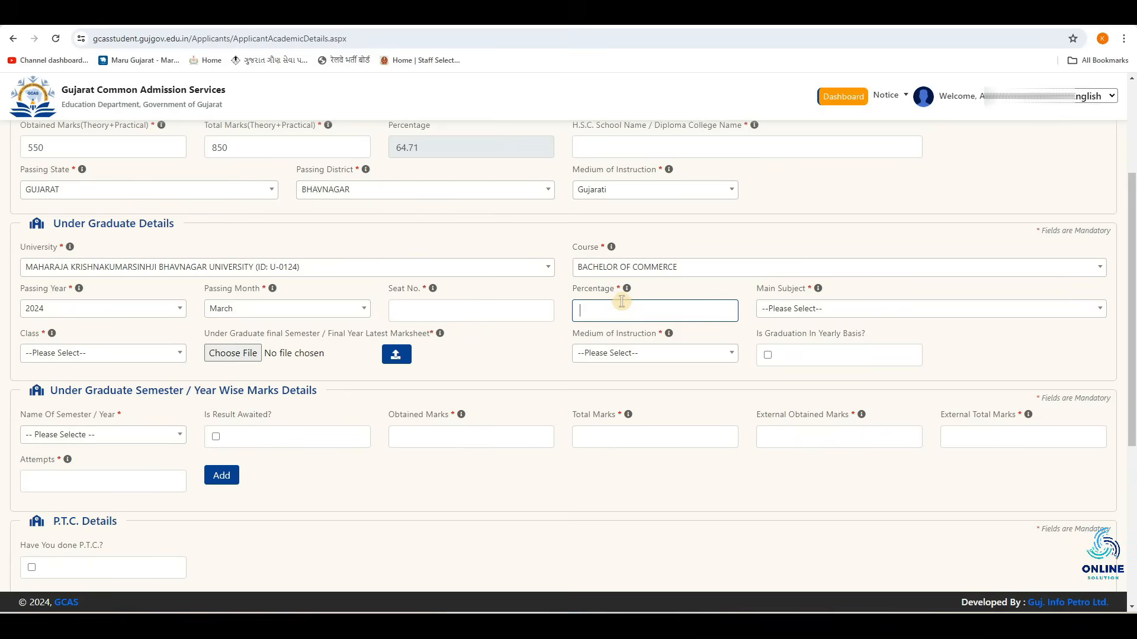
mouse_move(626, 289)
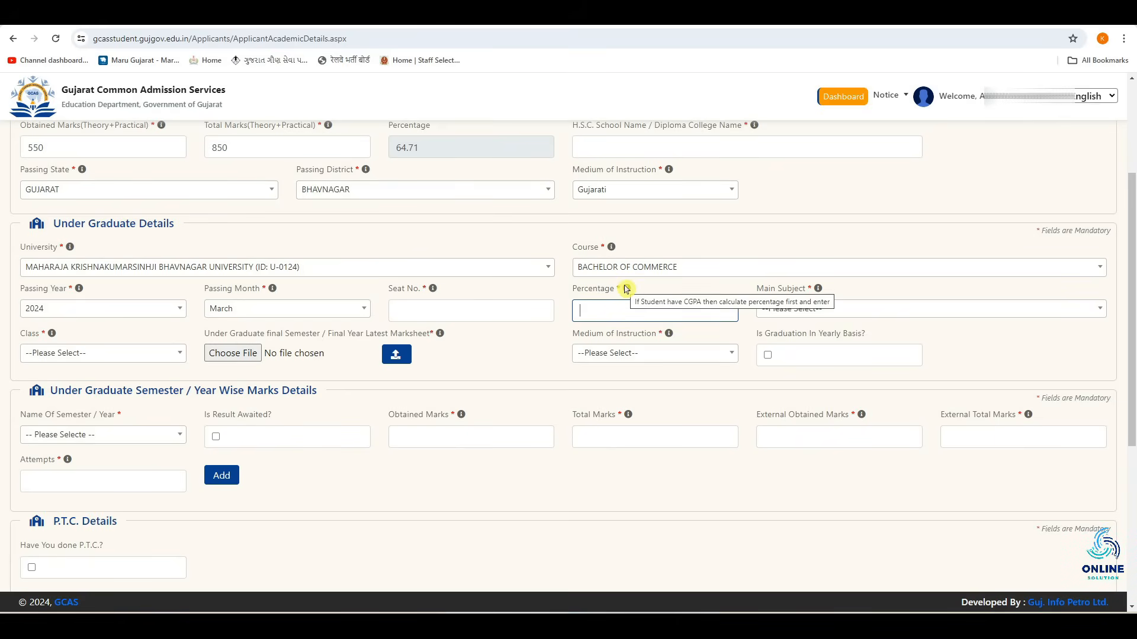
click(832, 311)
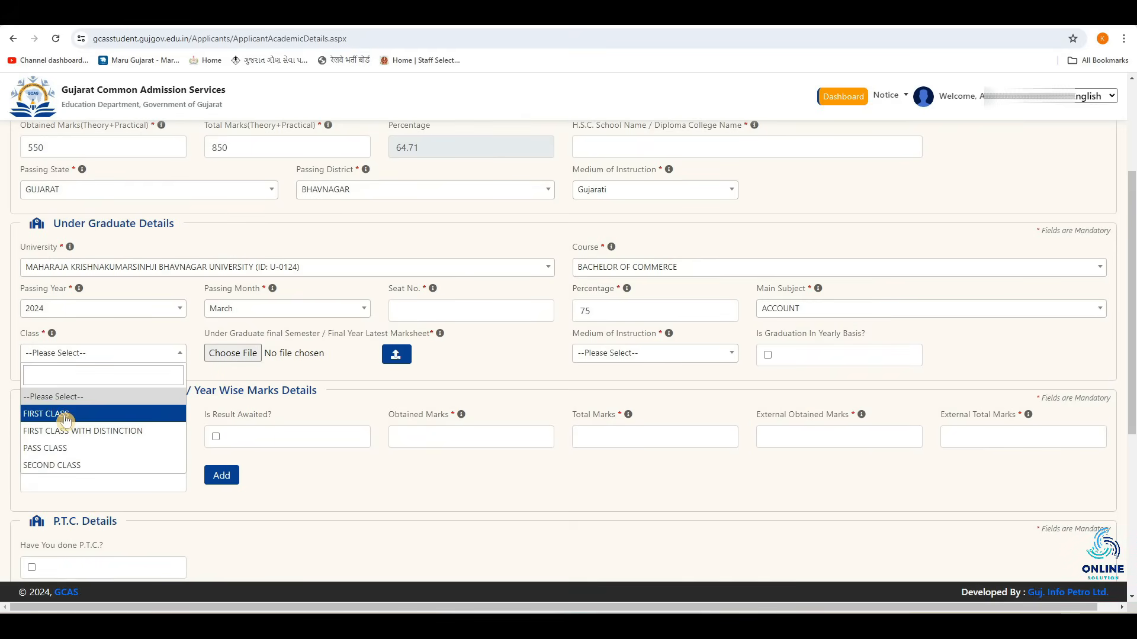
Set the undergraduate class to FIRST CLASS and the medium of instruction to Gujarati, leaving the yearly basis option unticked.
click(65, 414)
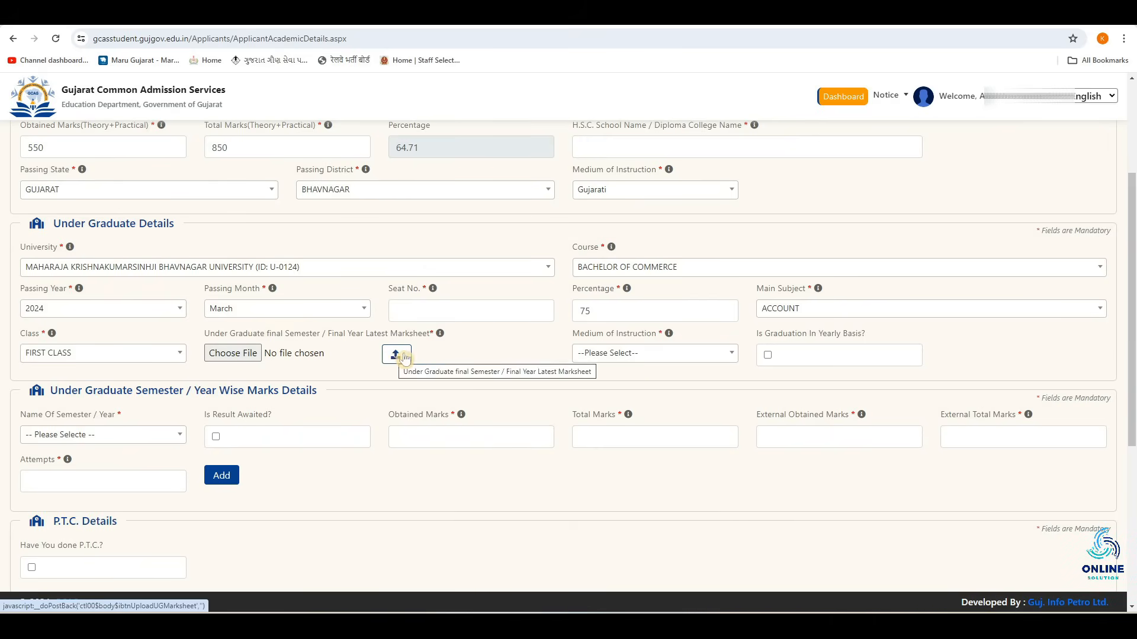
click(637, 353)
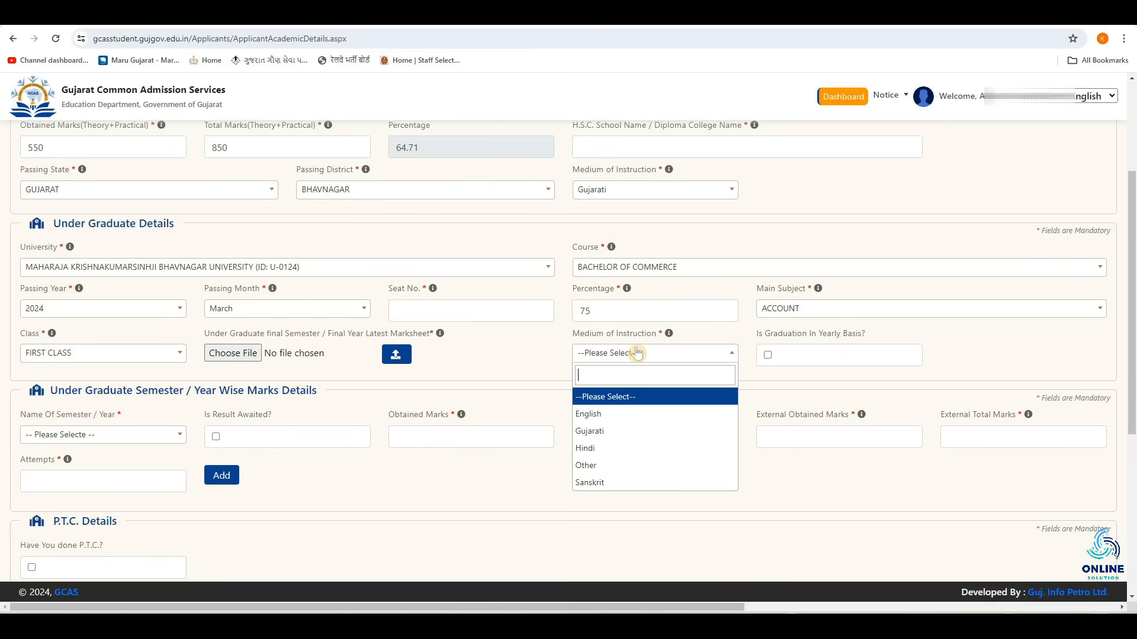
click(611, 429)
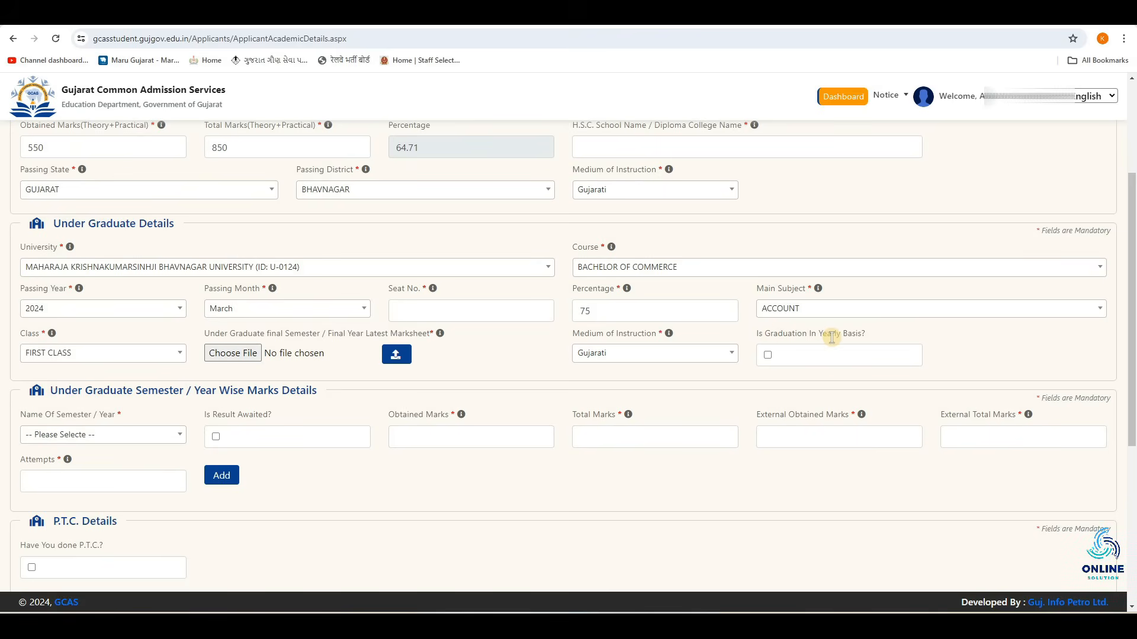
click(767, 357)
click(767, 357)
Choose semester 1 in the Under Graduate Semester / Year Wise Marks Details.
scroll(685, 373, down, 2)
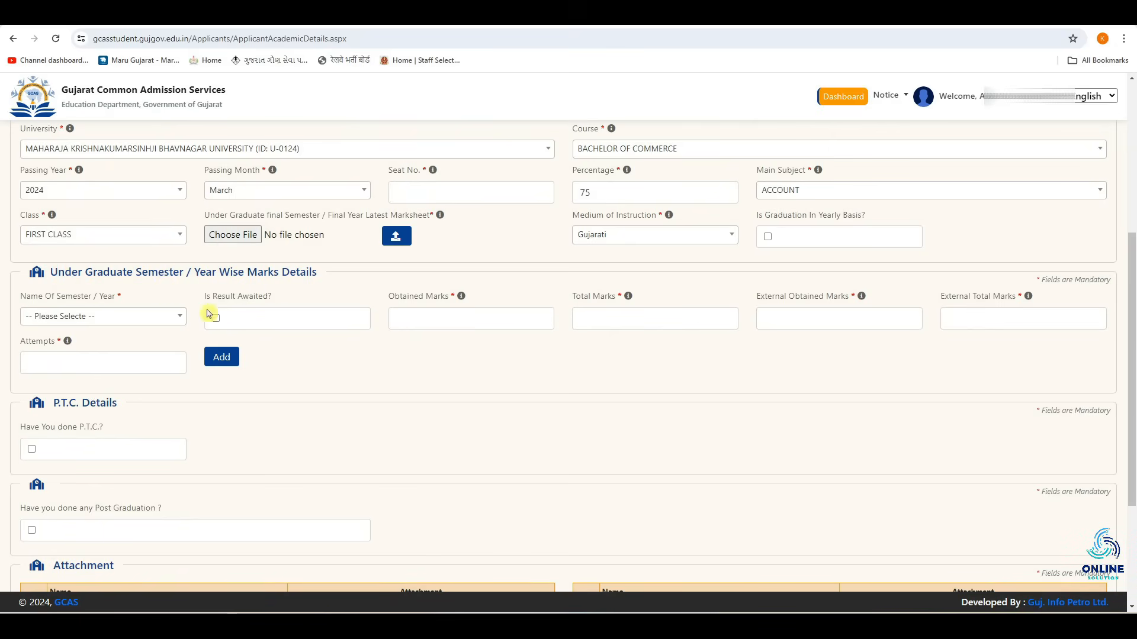
click(103, 318)
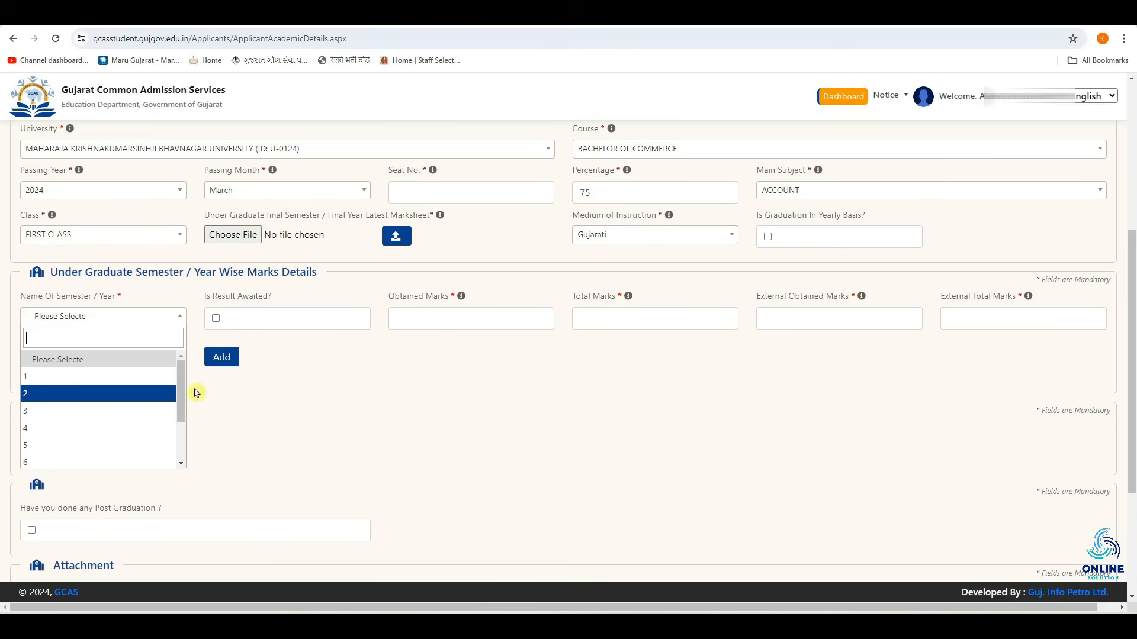
click(325, 373)
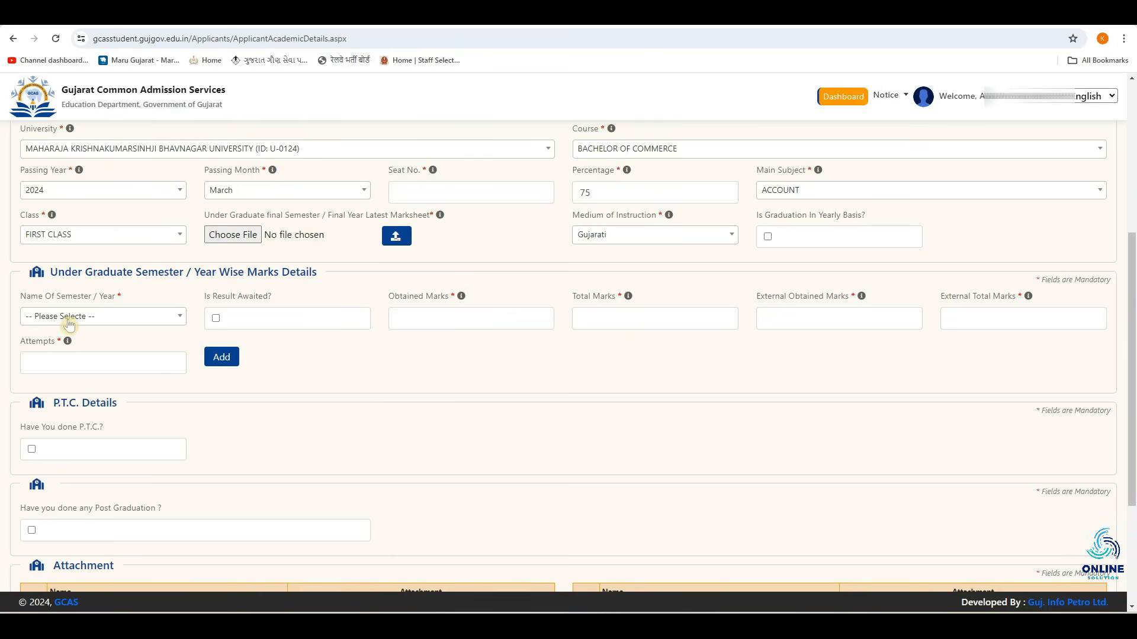
click(107, 323)
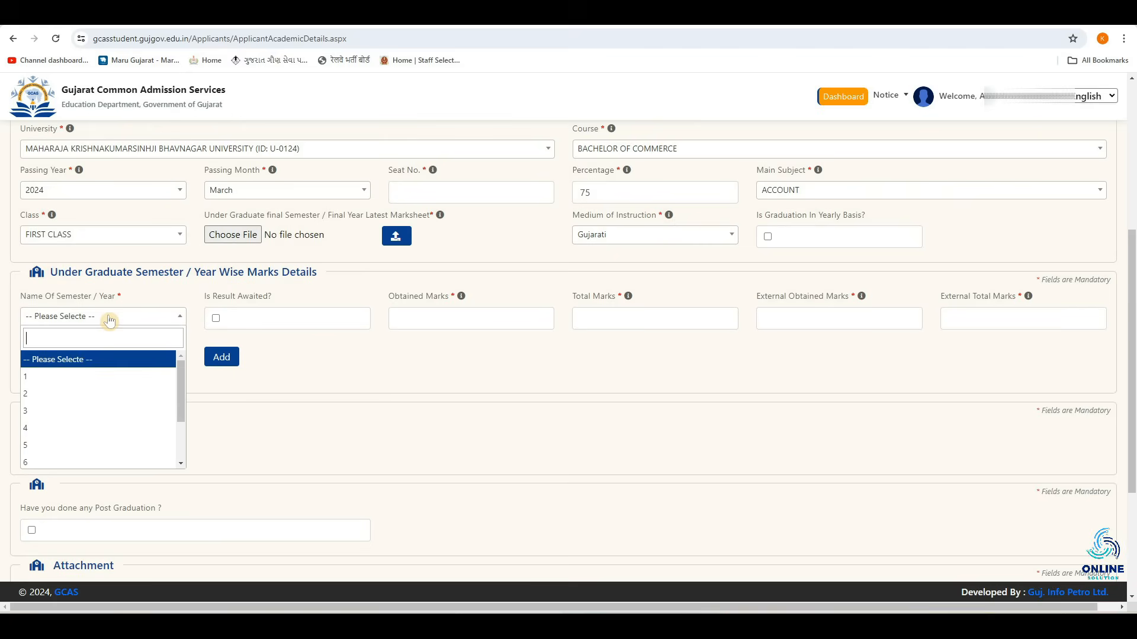
click(49, 379)
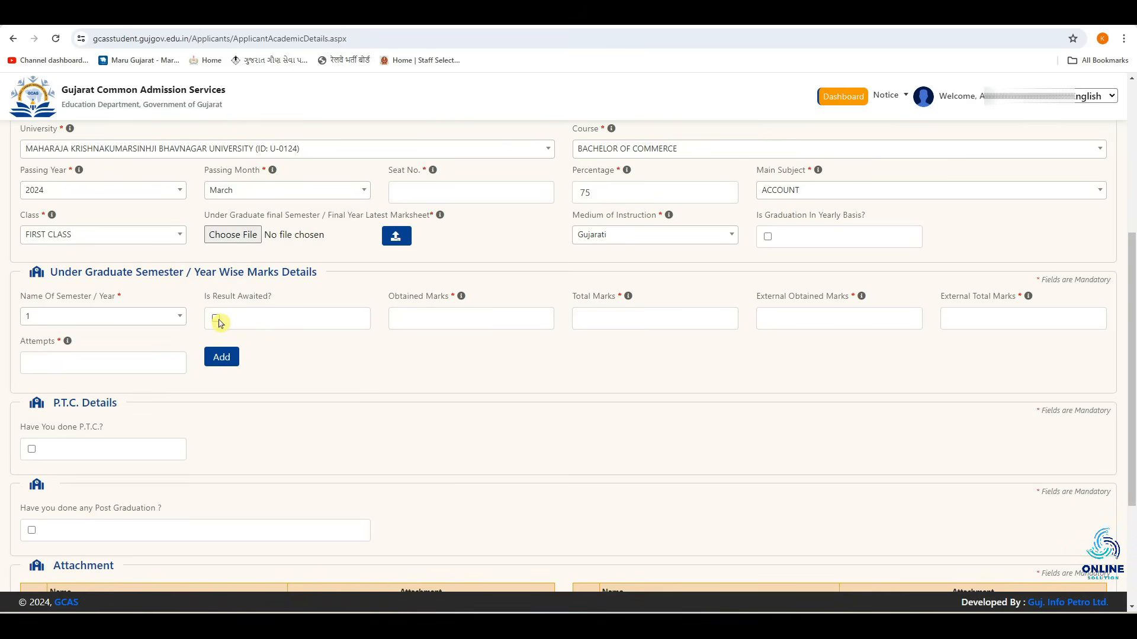
Enter 500 as the obtained marks and 700 as the total marks for semester 1.
click(428, 318)
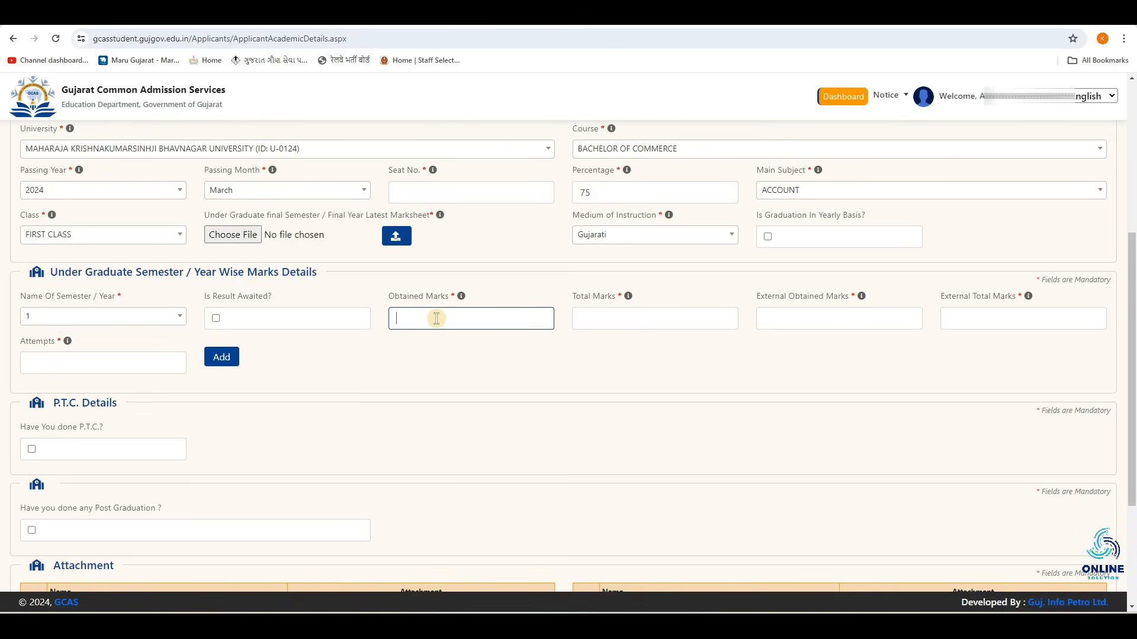
text(500)
click(575, 317)
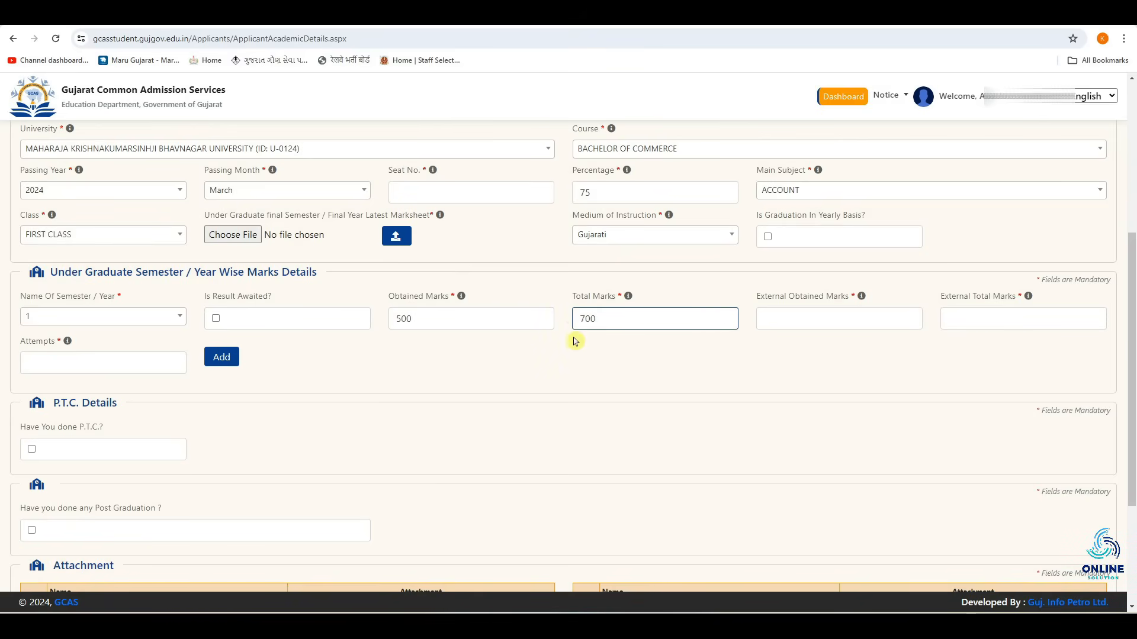
key(Tab)
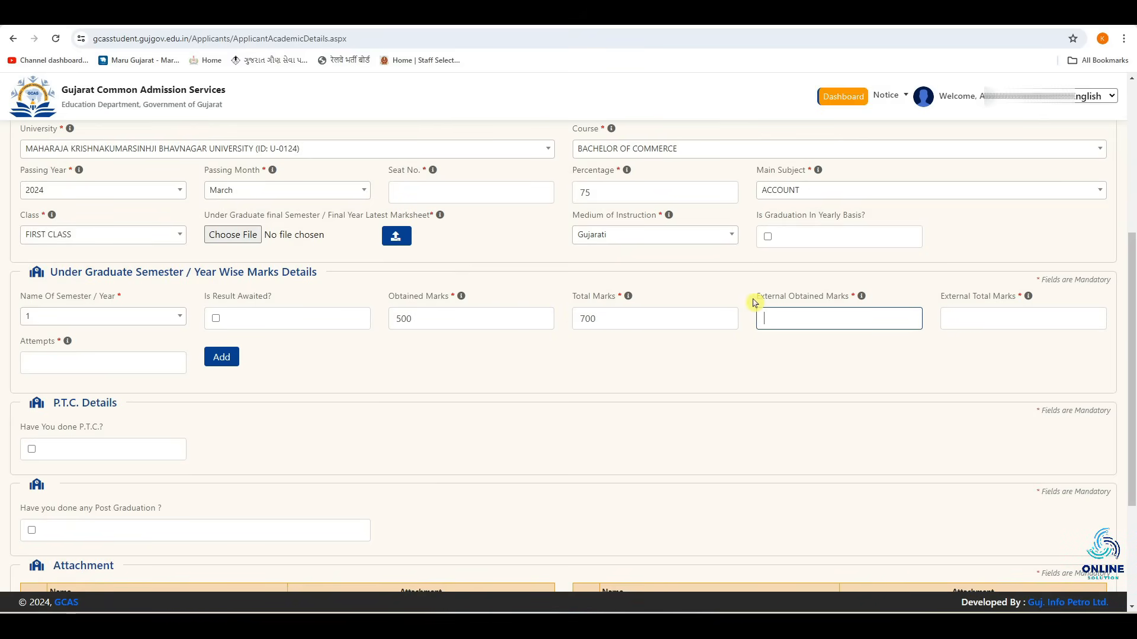
Enter 400 external obtained marks, 550 external total marks and 1 attempt, and add the semester 1 record.
drag(755, 299, 850, 297)
click(824, 362)
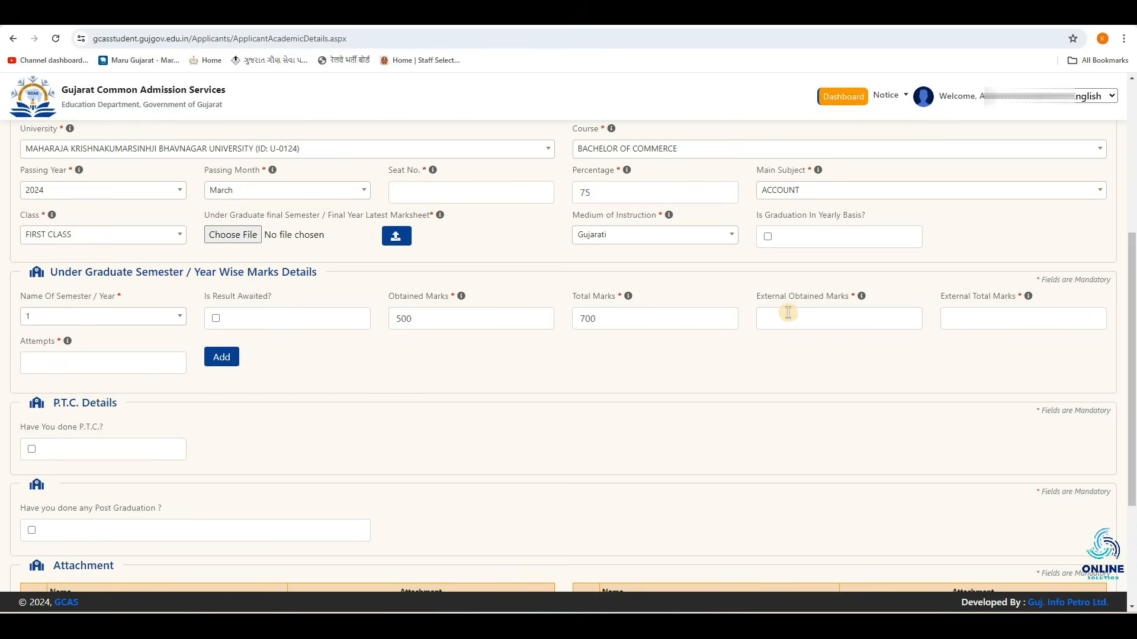
click(820, 312)
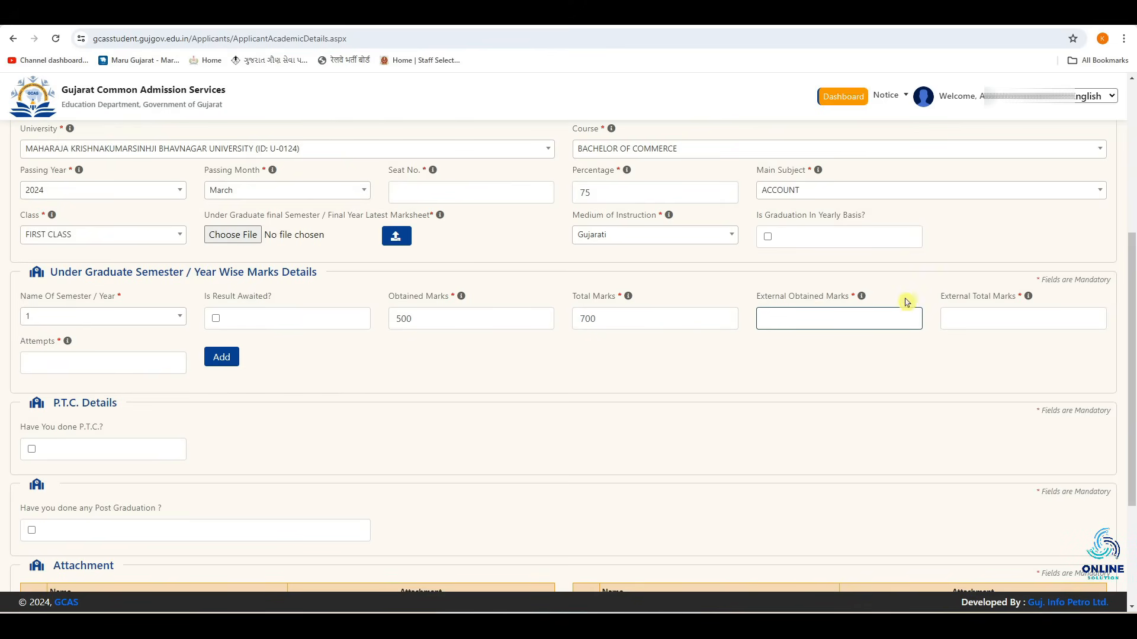
click(955, 317)
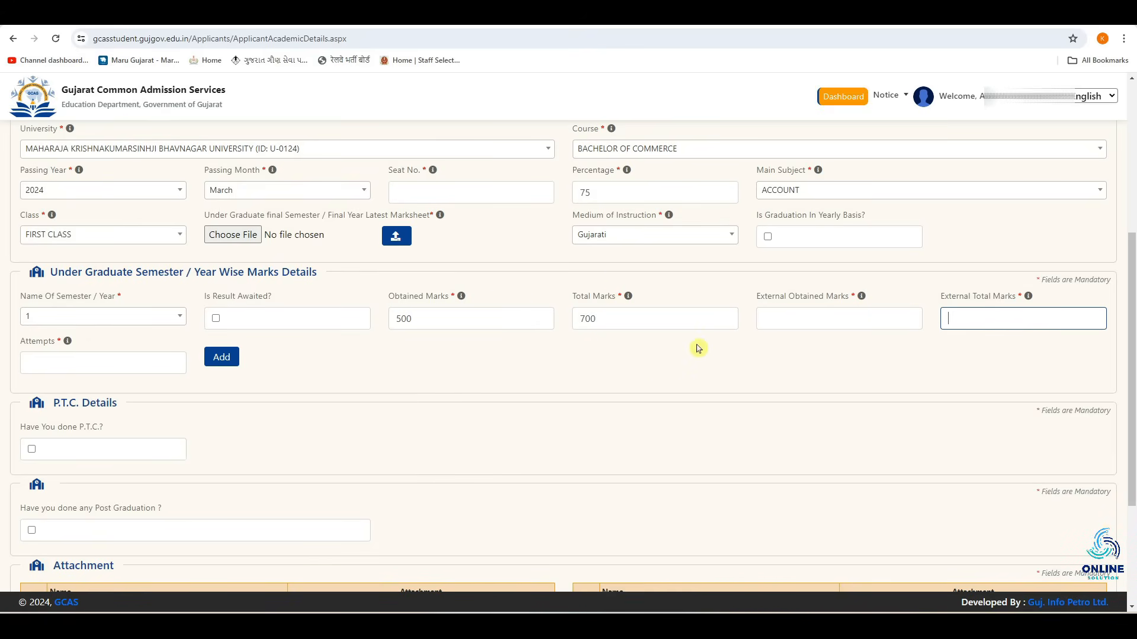
click(47, 354)
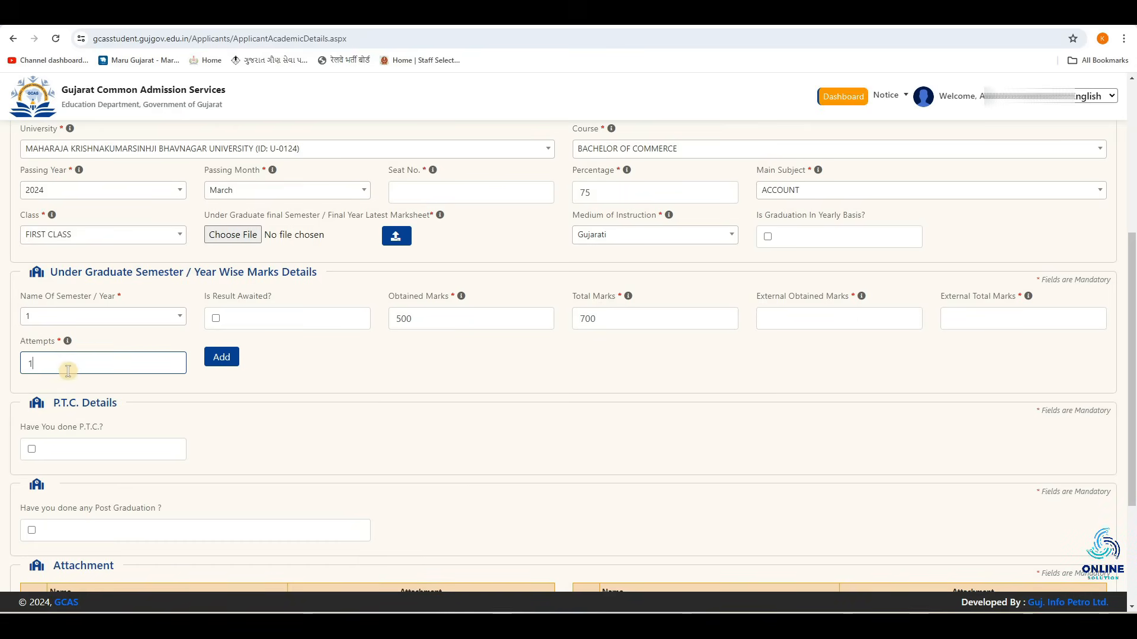
click(222, 358)
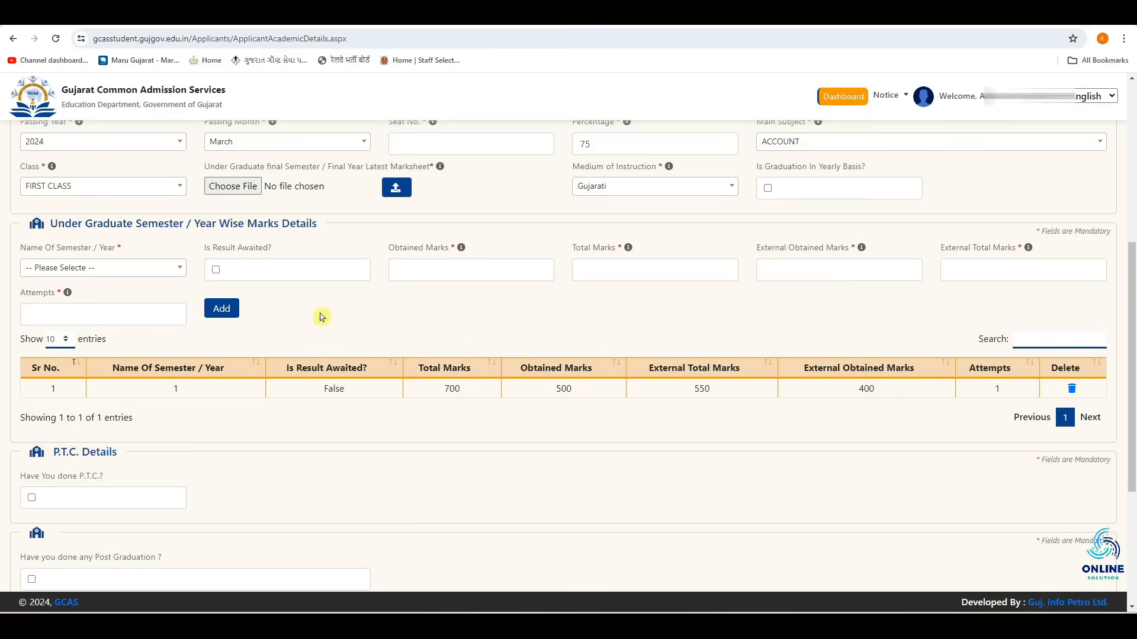
Choose semester 2 for the next Under Graduate Semester / Year Wise Marks entry.
click(138, 275)
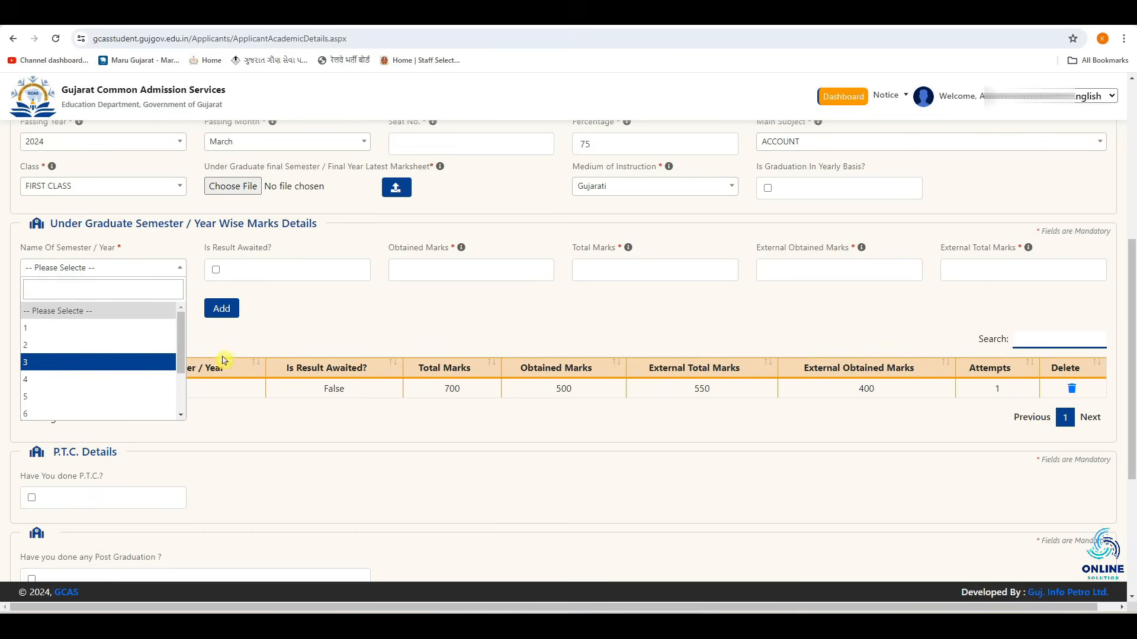
click(59, 347)
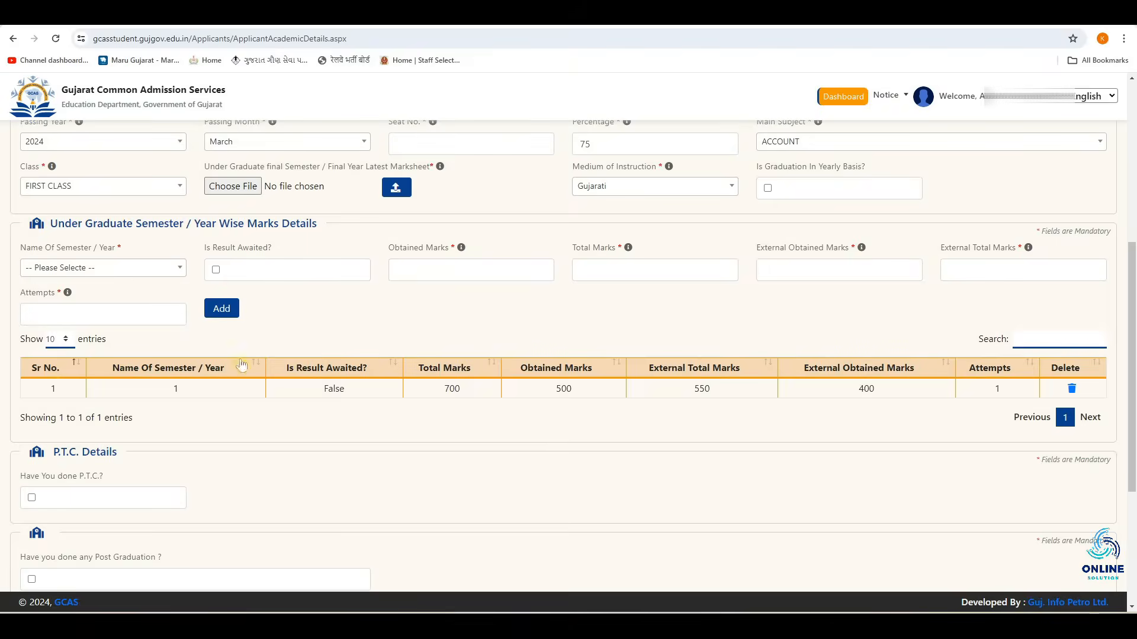
click(120, 271)
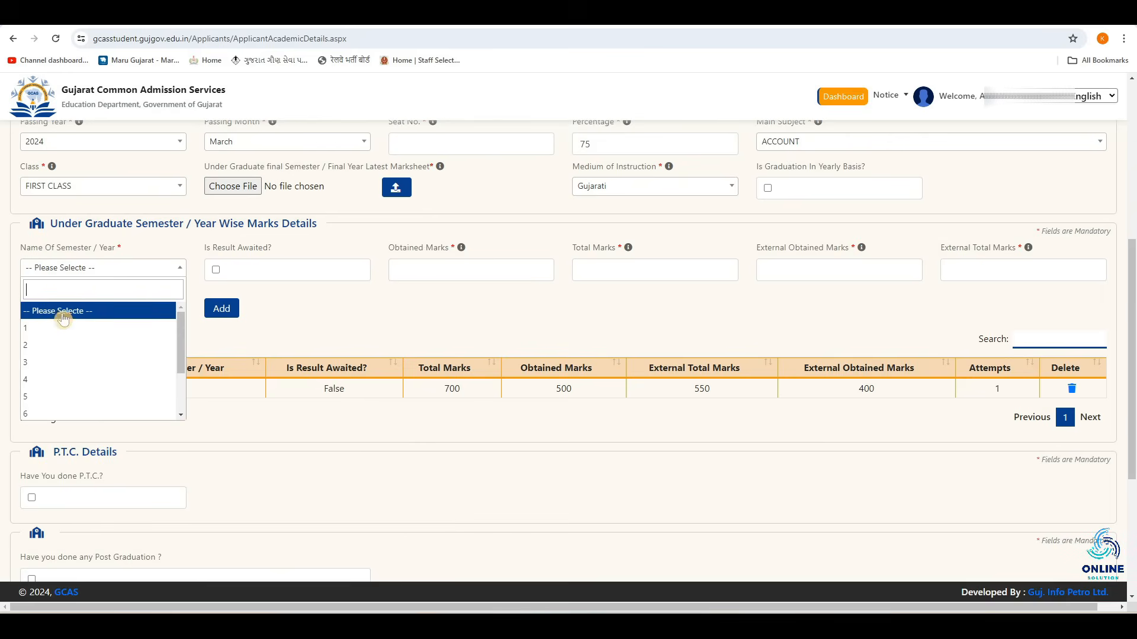
click(43, 347)
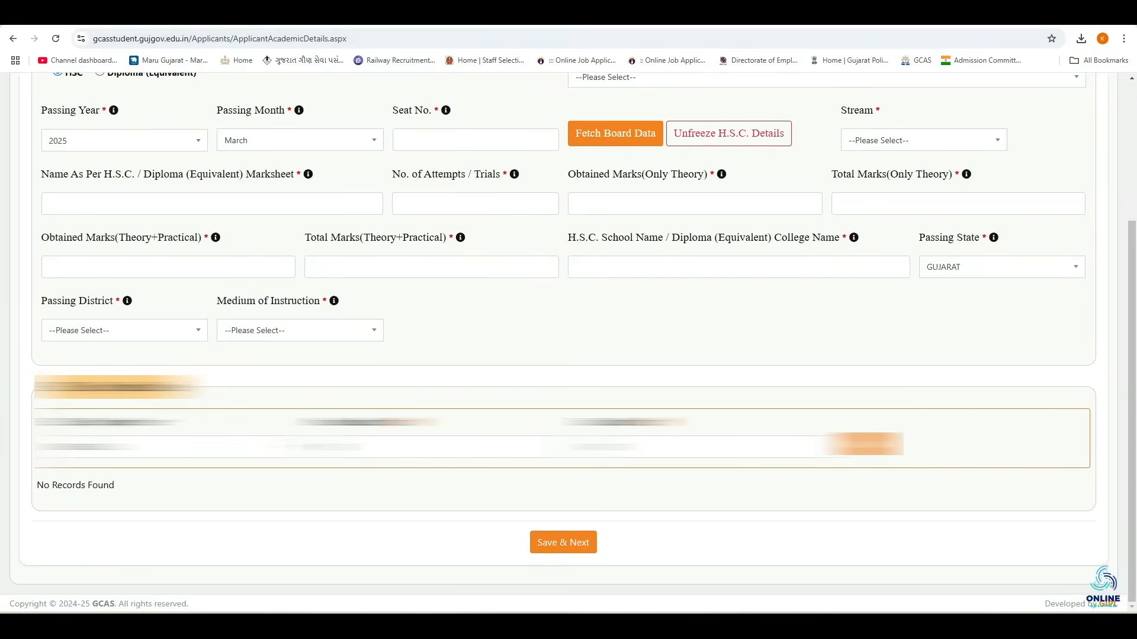
Save the 10 + 2 details, and save the Quota and Entrance Exam Details with no quota ticked.
click(562, 543)
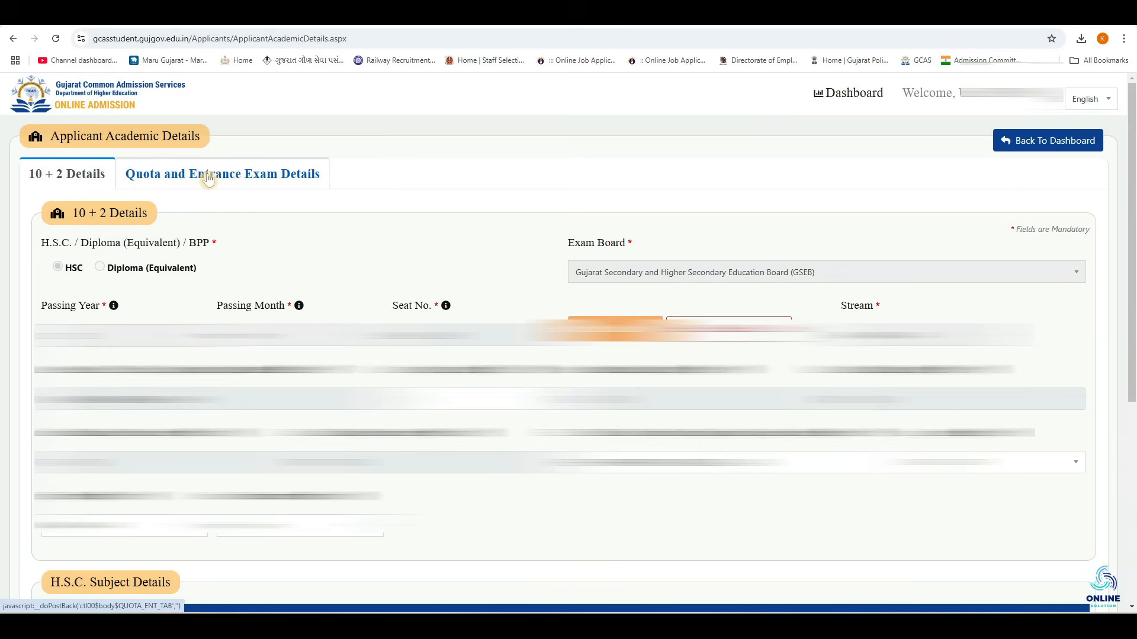
click(239, 179)
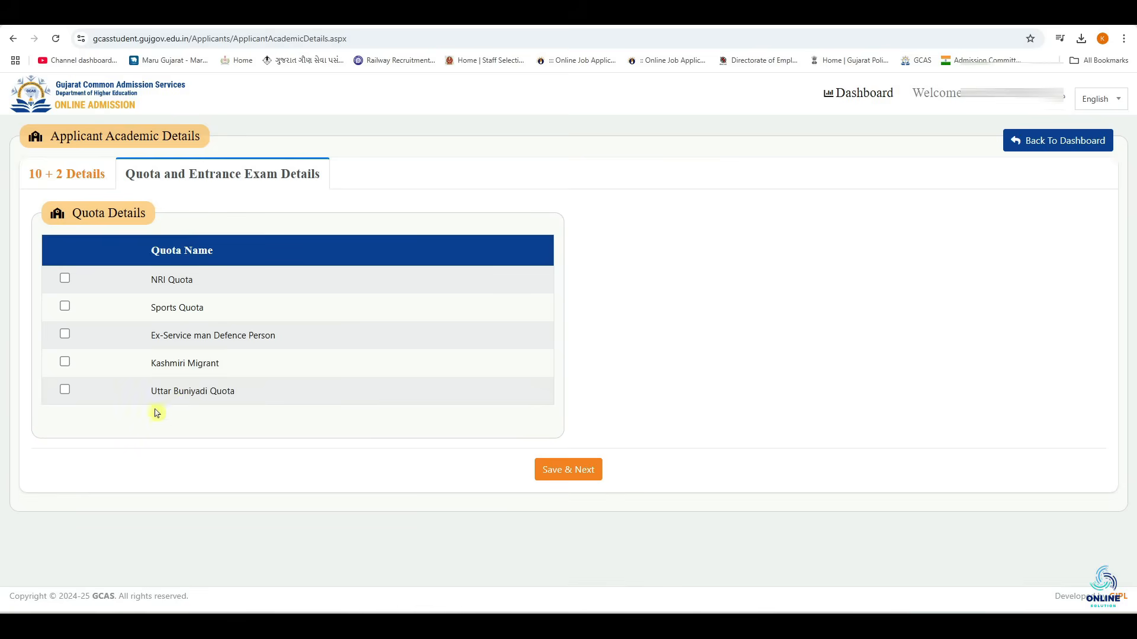
click(560, 479)
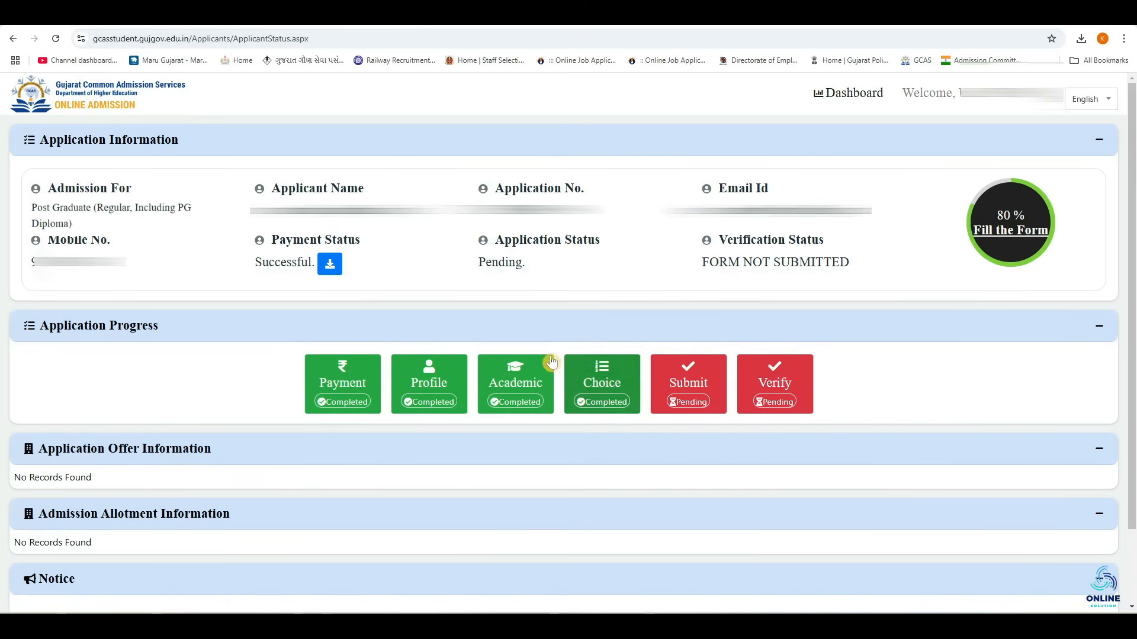
Open the Choice section of the application and set the university filter to MAHARAJA KRISHNAKUMARSINHJI BHAVNAGAR UNIVERSITY.
click(616, 384)
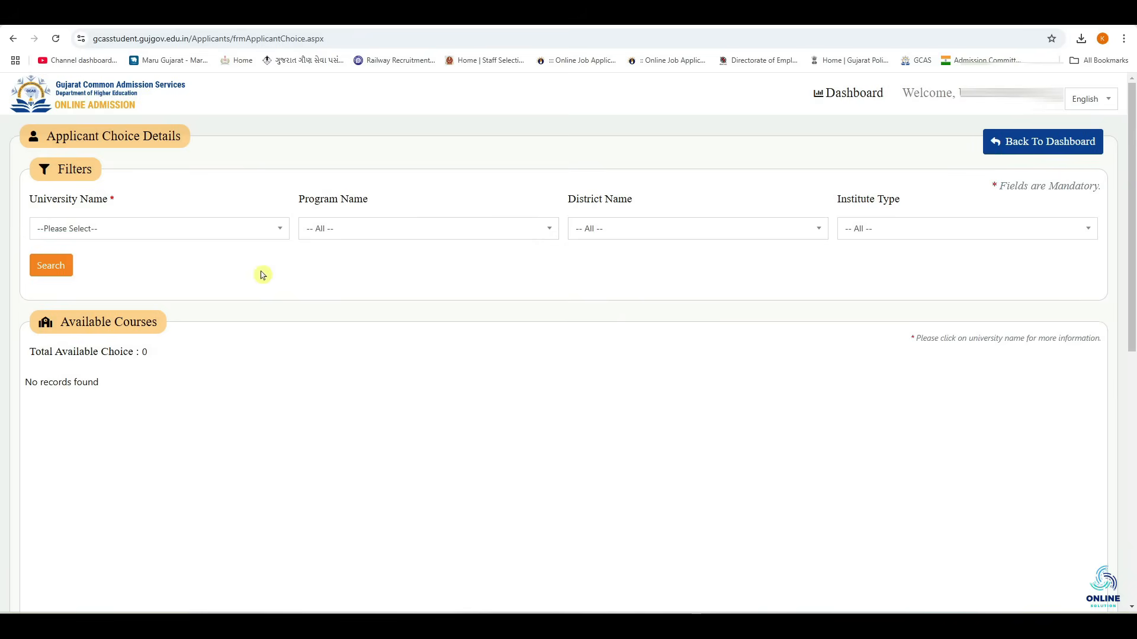
click(175, 238)
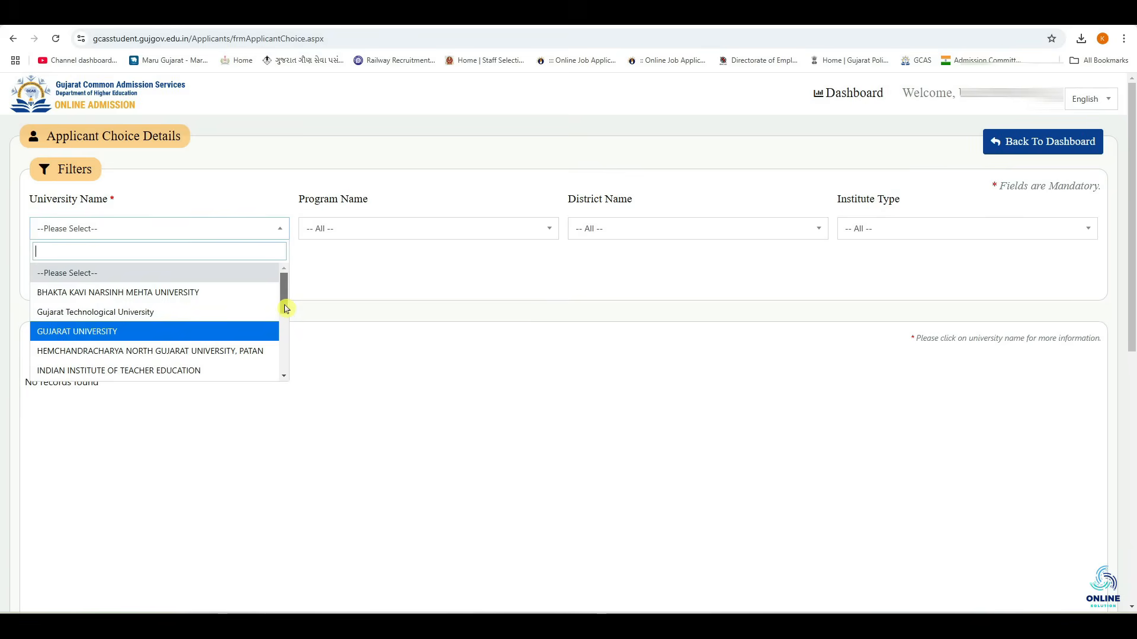
drag(284, 303, 284, 330)
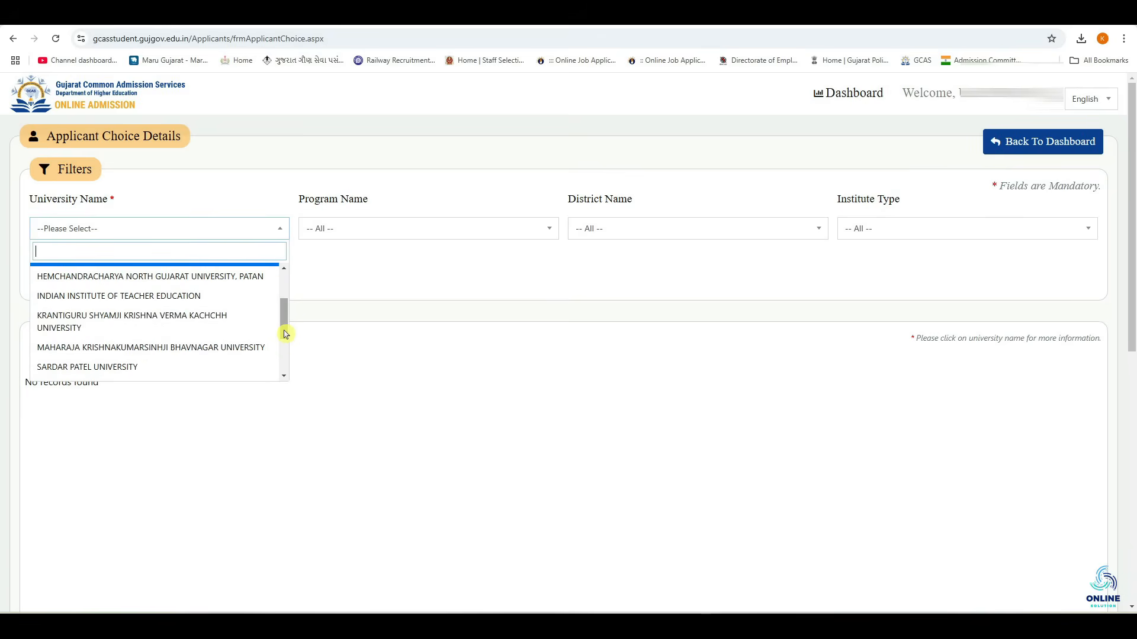
click(152, 350)
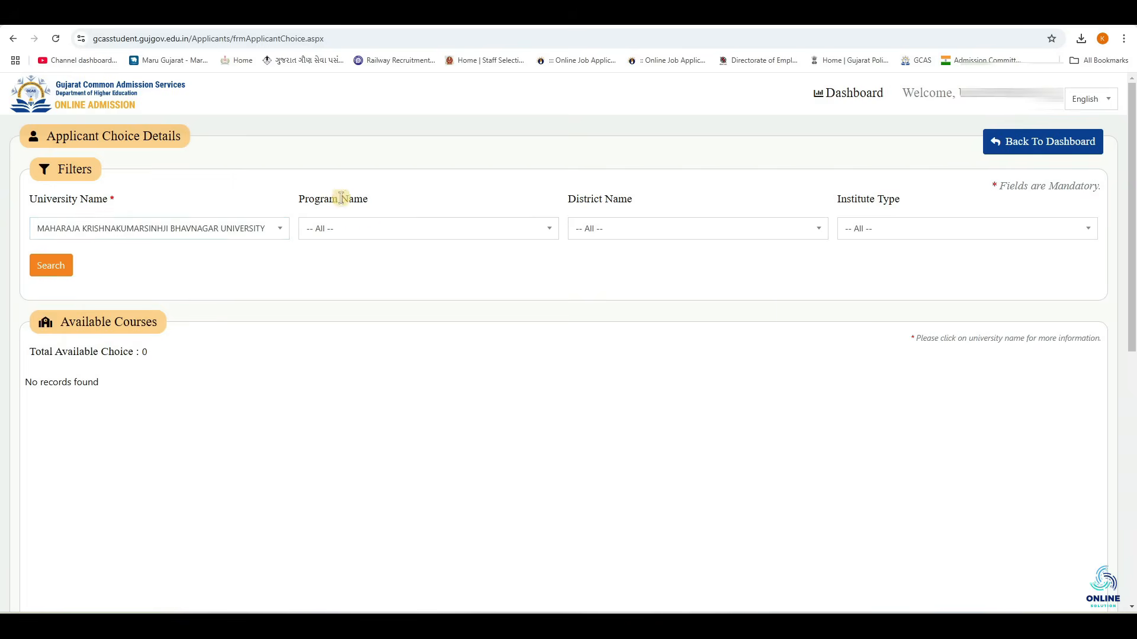
Search the available courses for program BACHELOR OF ARTS, district BHAVNAGAR and institute type Government.
click(382, 227)
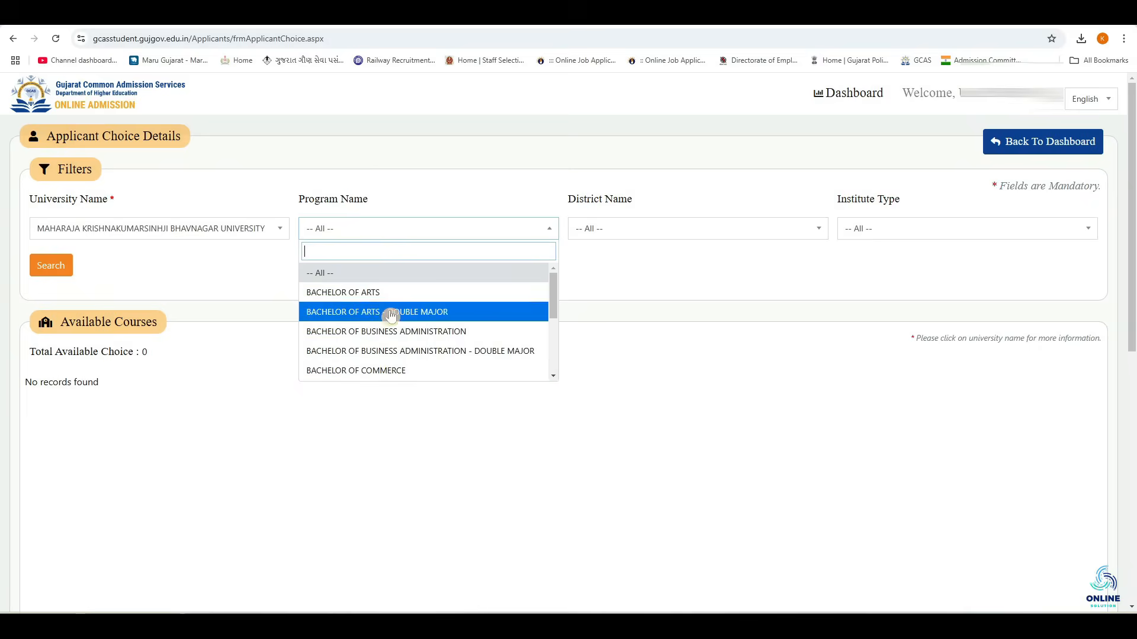
click(461, 299)
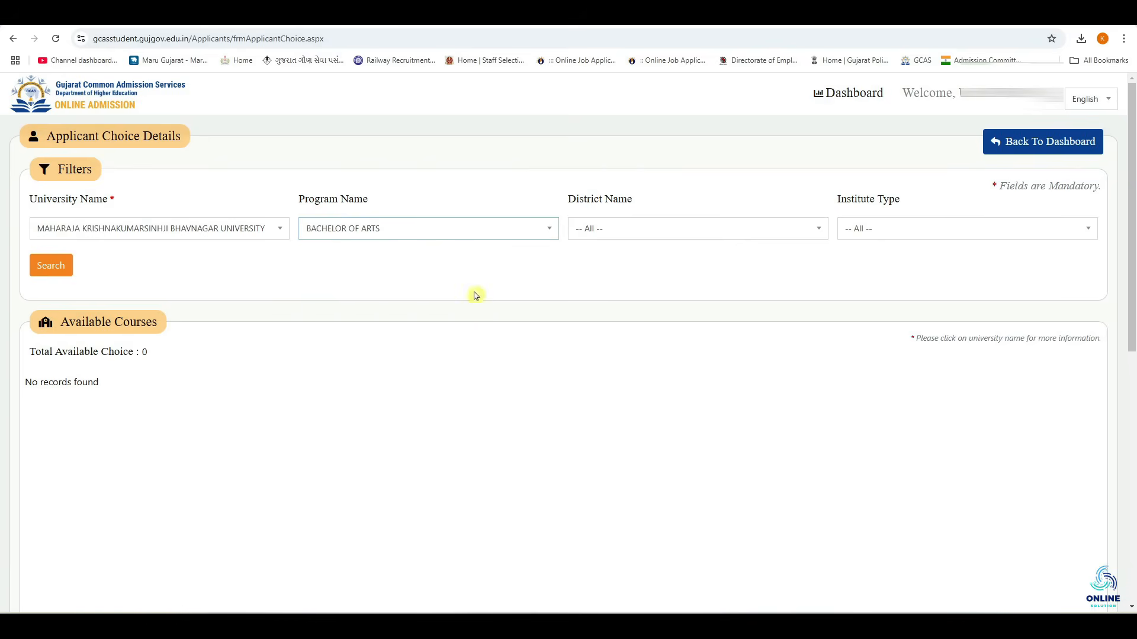
click(673, 236)
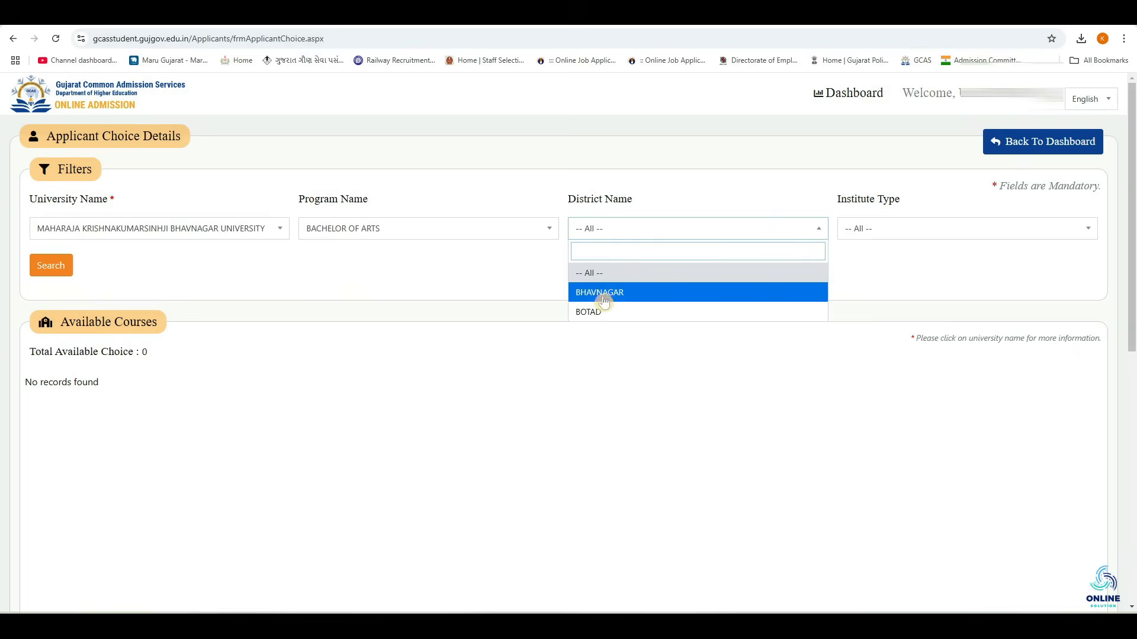
click(694, 294)
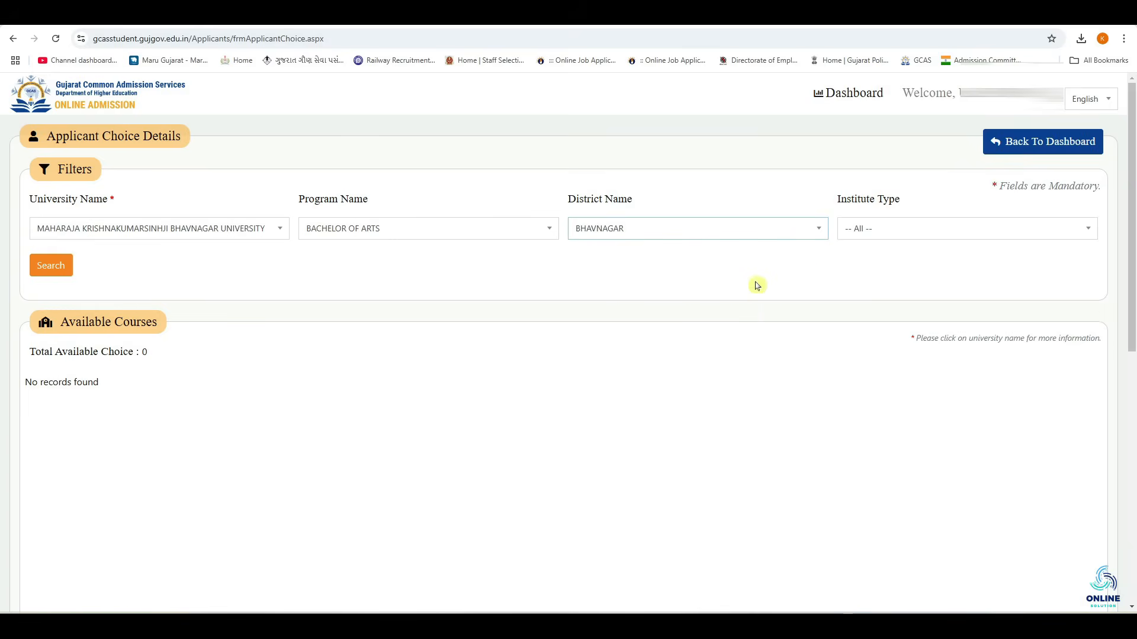
click(924, 232)
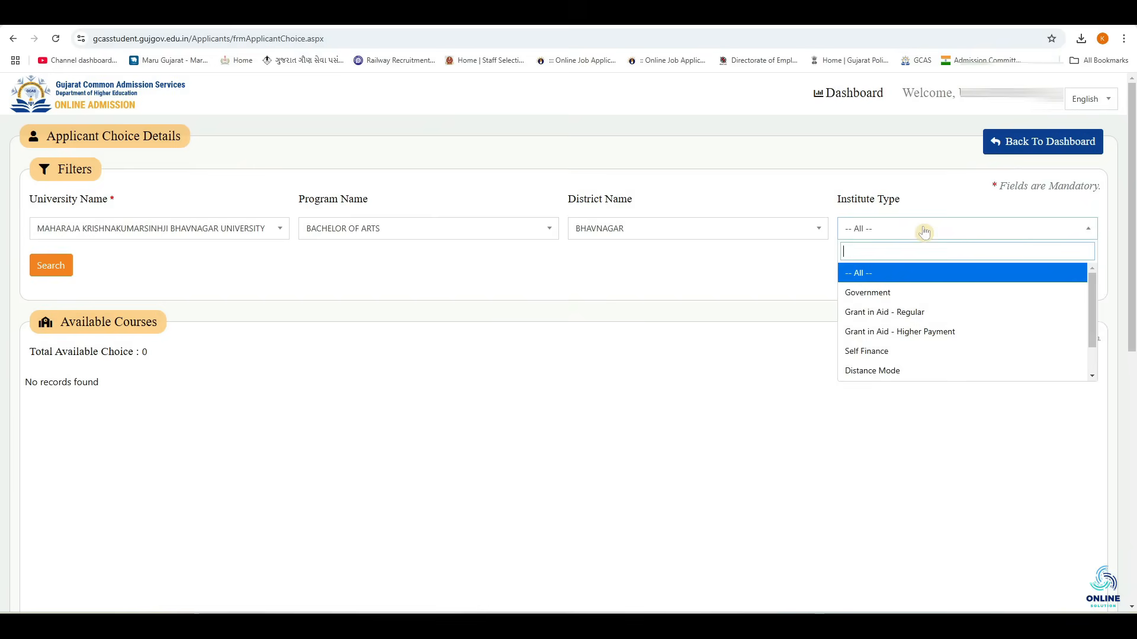
click(936, 297)
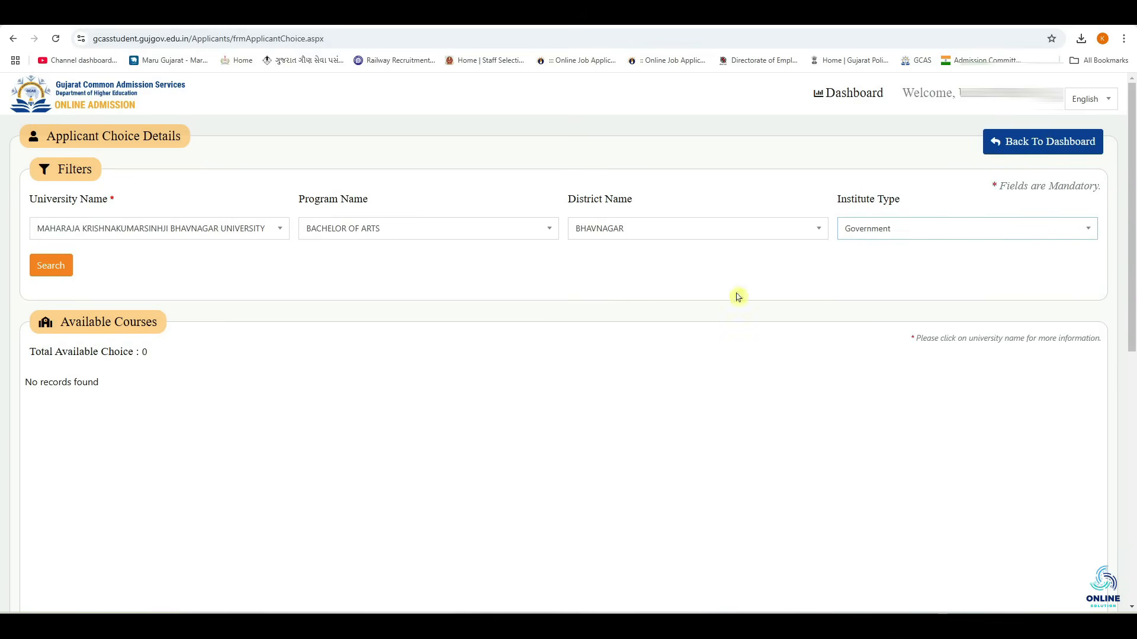
click(58, 271)
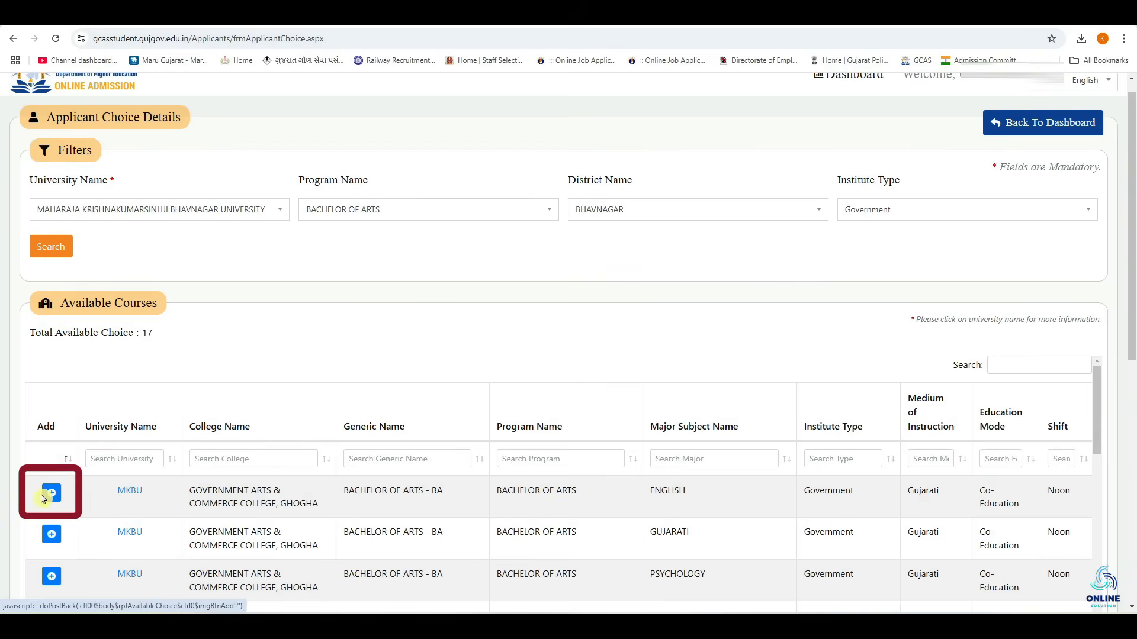
Review the available government Bachelor of Arts courses and the saved choices in the Applied for list.
click(61, 501)
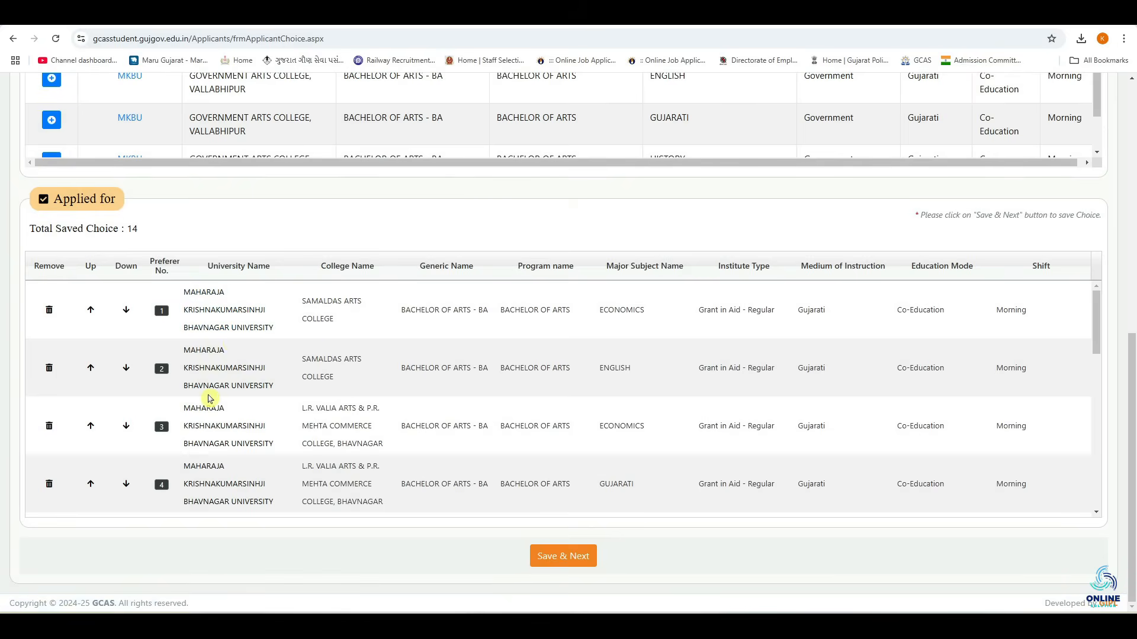
scroll(208, 399, up, 6)
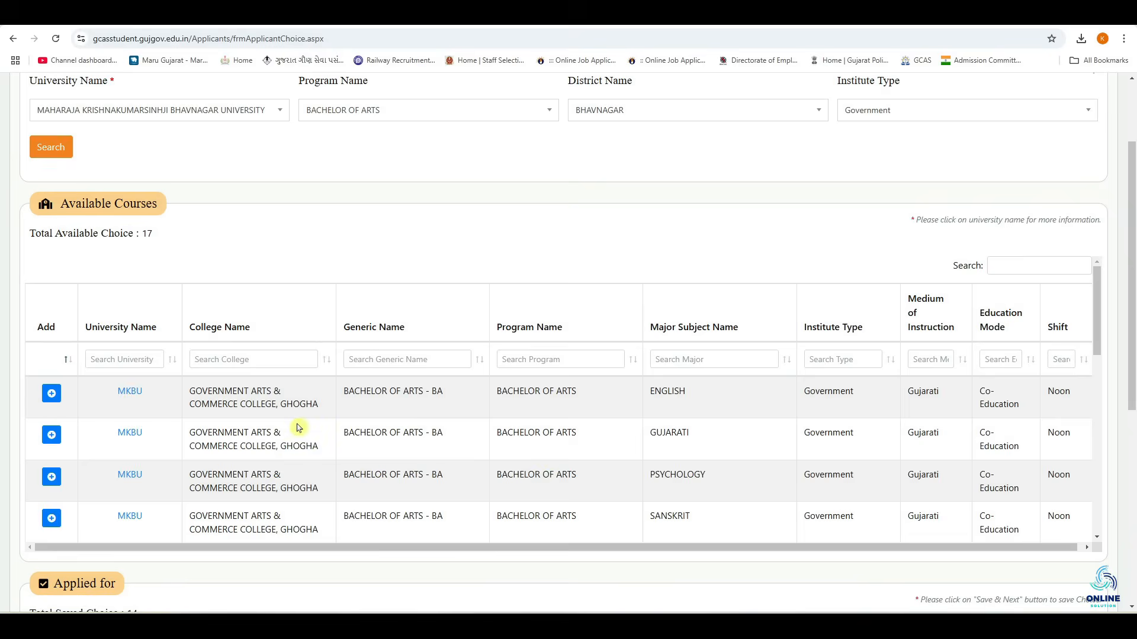
scroll(299, 427, up, 1)
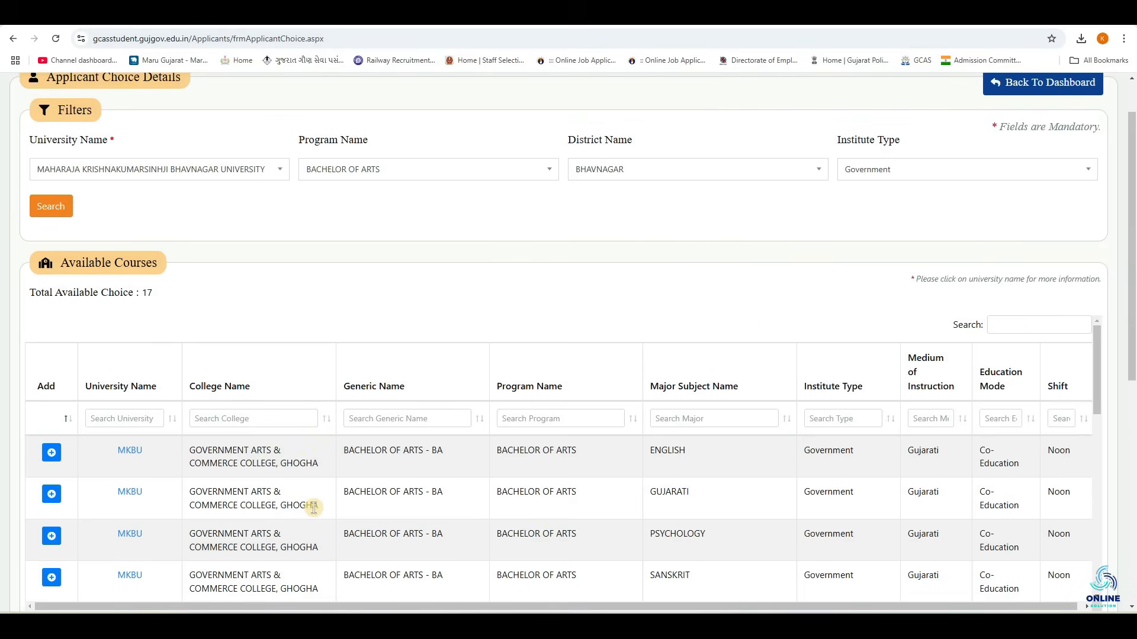
Set the institute type filter to Grant in Aid - Regular and search the available courses again.
click(903, 176)
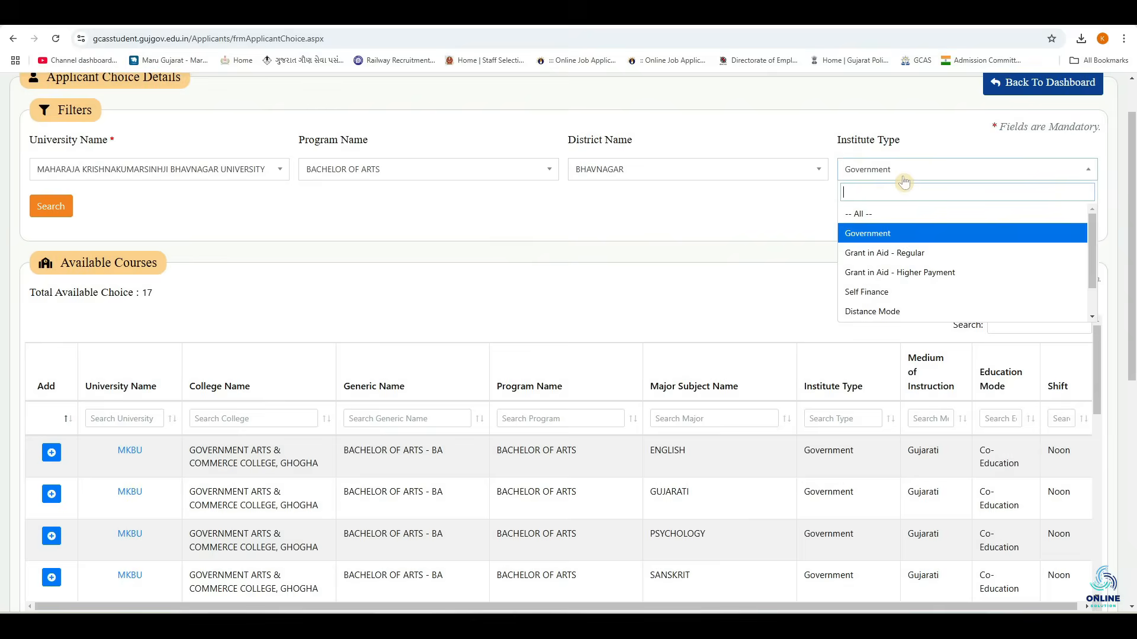
click(917, 259)
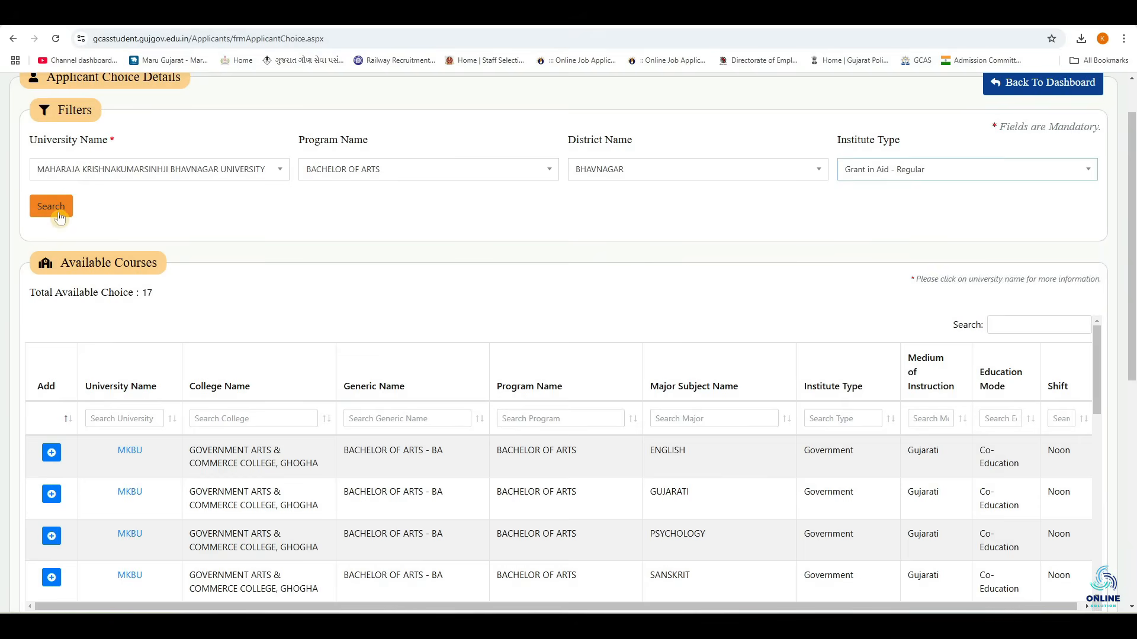
click(59, 218)
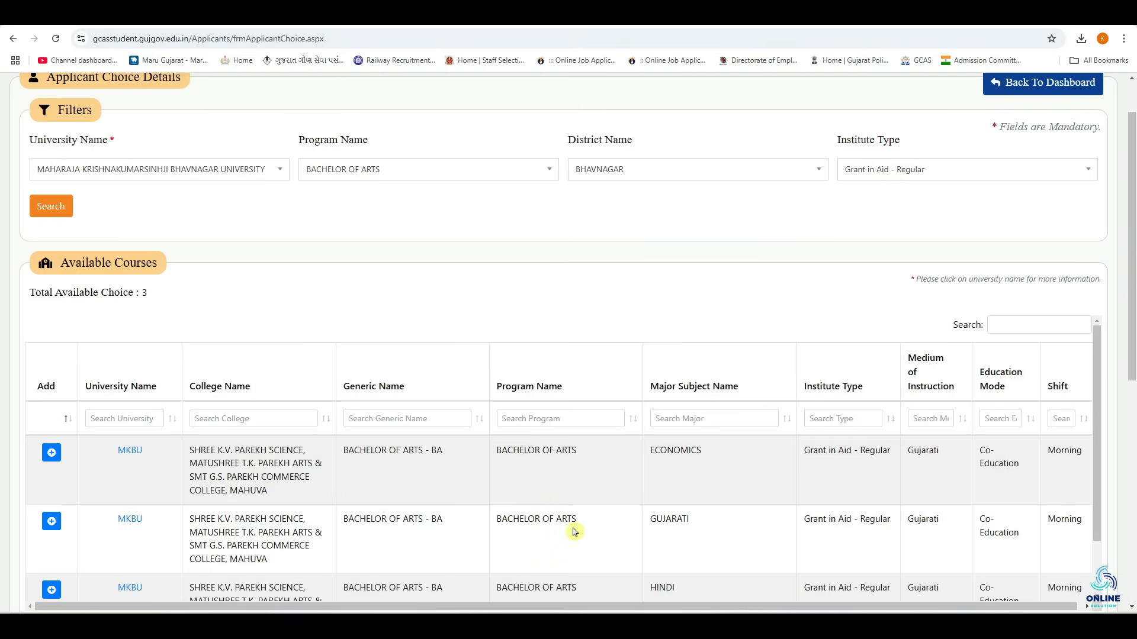
click(961, 172)
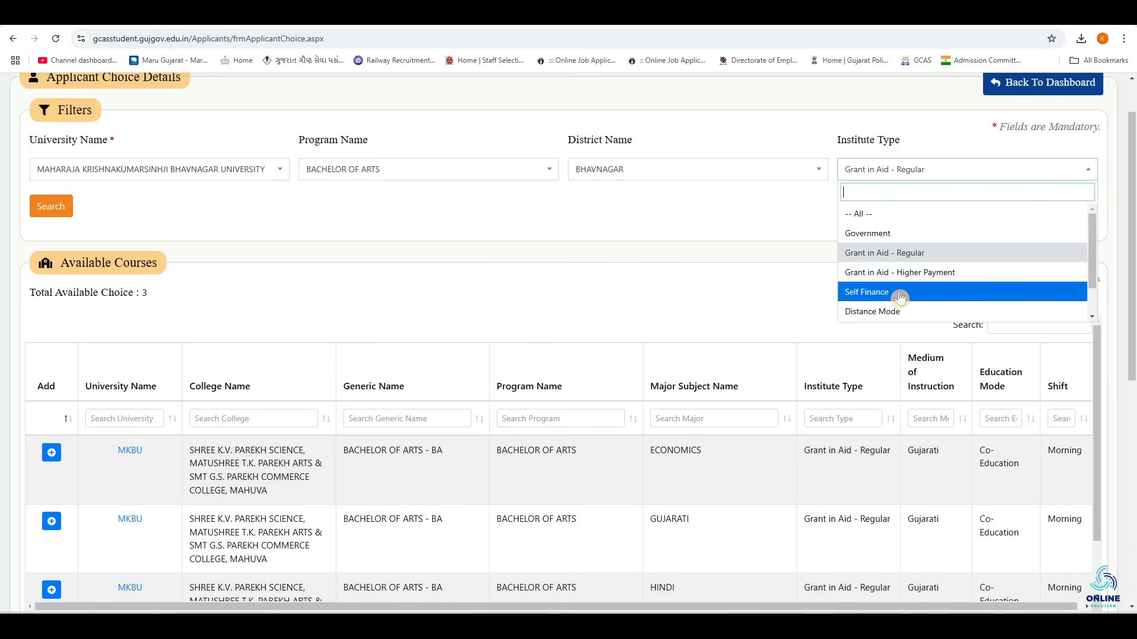
scroll(902, 295, down, 1)
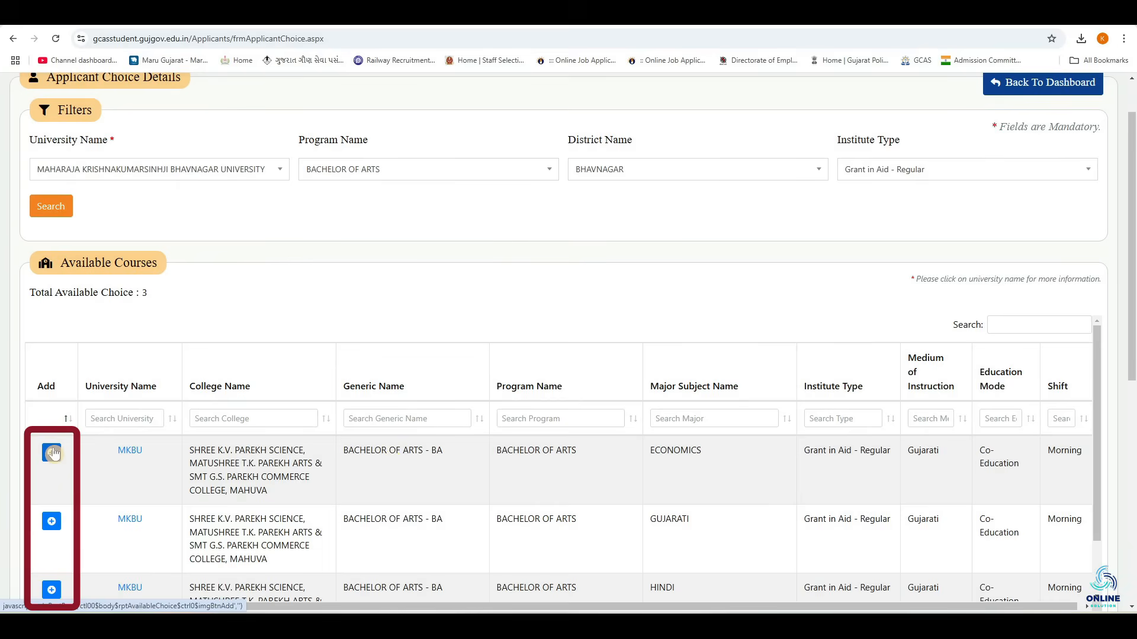
scroll(281, 466, down, 1)
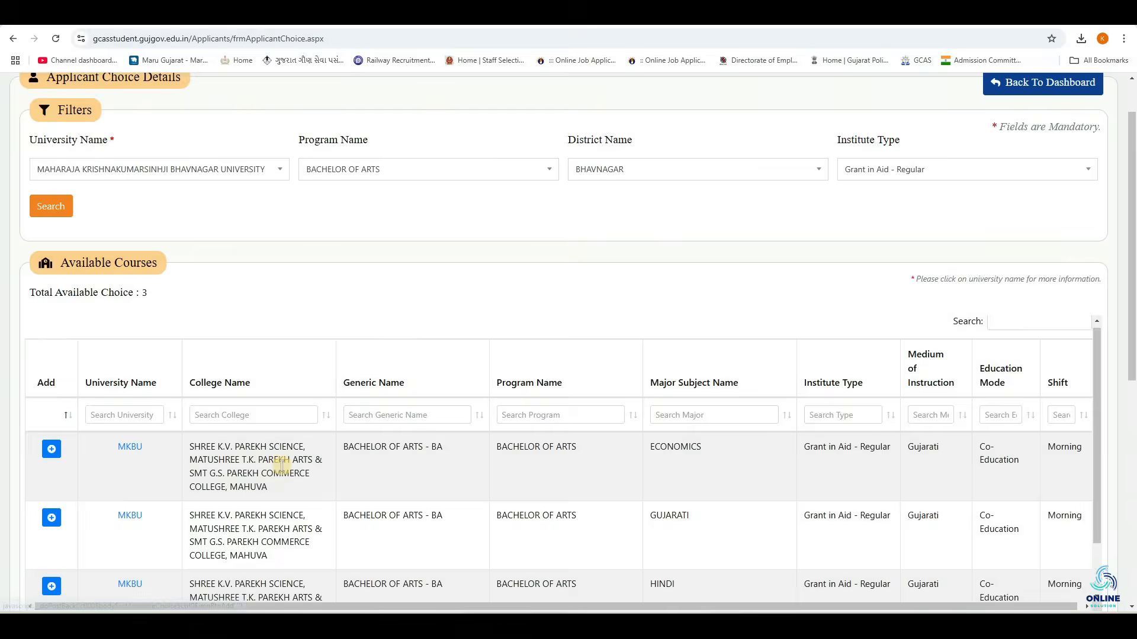
Check the saved choices in the Applied for list and save them to complete the Choice section.
scroll(282, 466, down, 8)
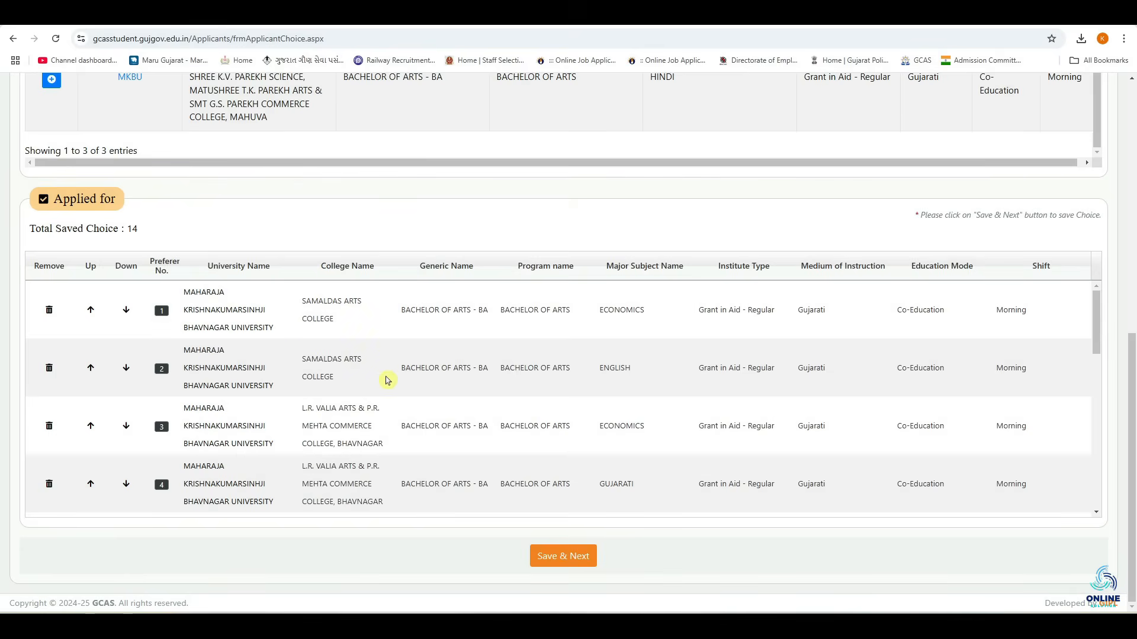
scroll(388, 380, down, 10)
scroll(388, 380, up, 10)
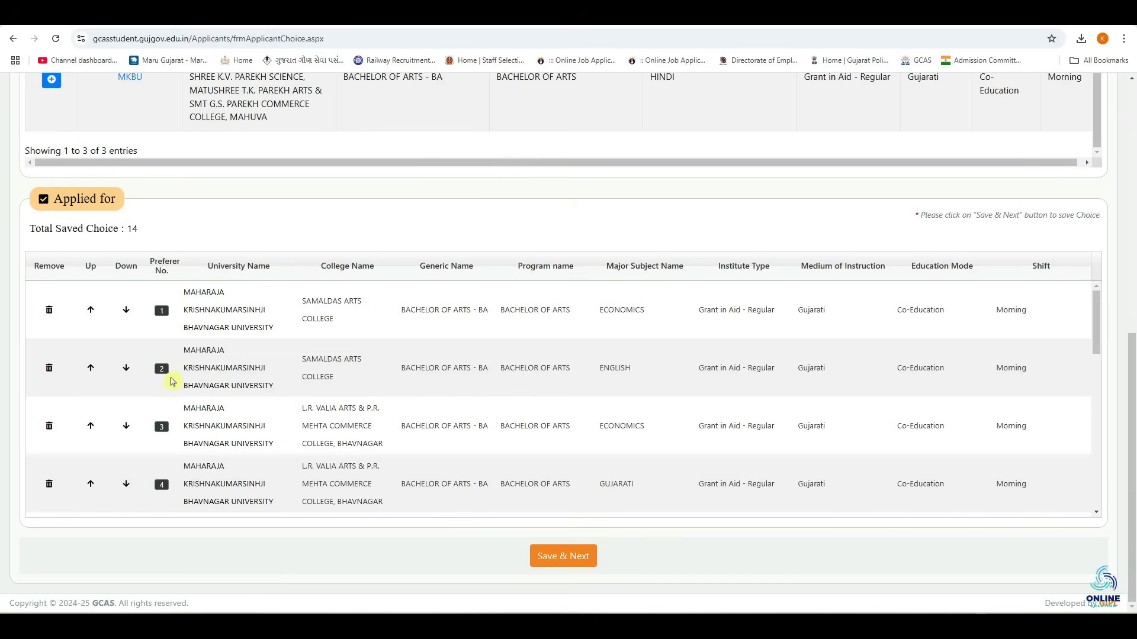
scroll(169, 385, down, 2)
scroll(169, 422, up, 2)
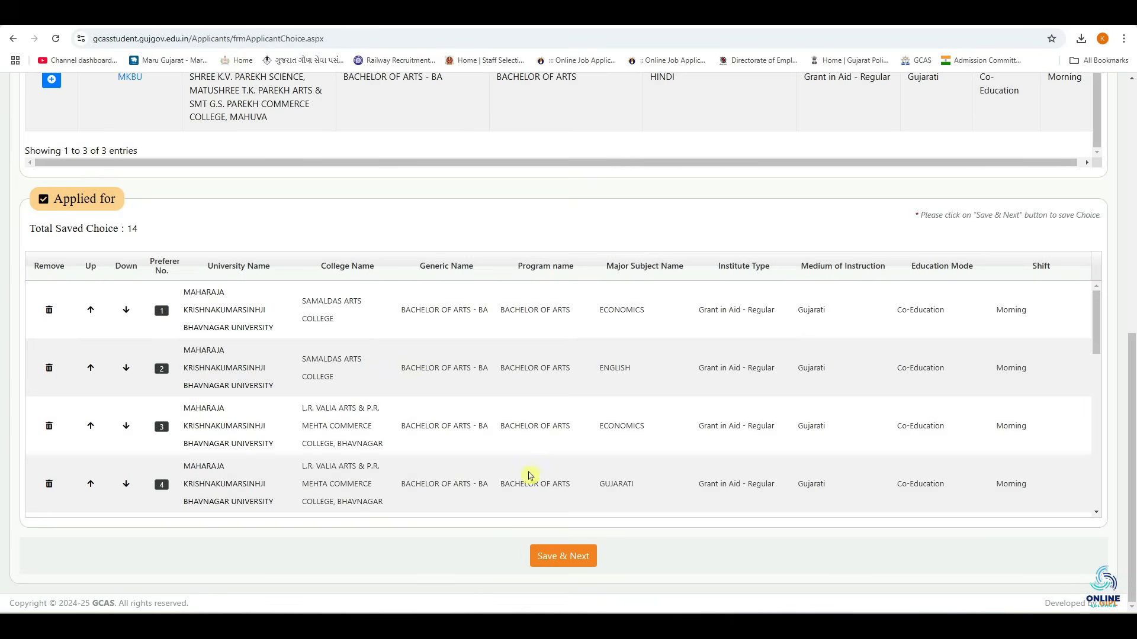
click(563, 556)
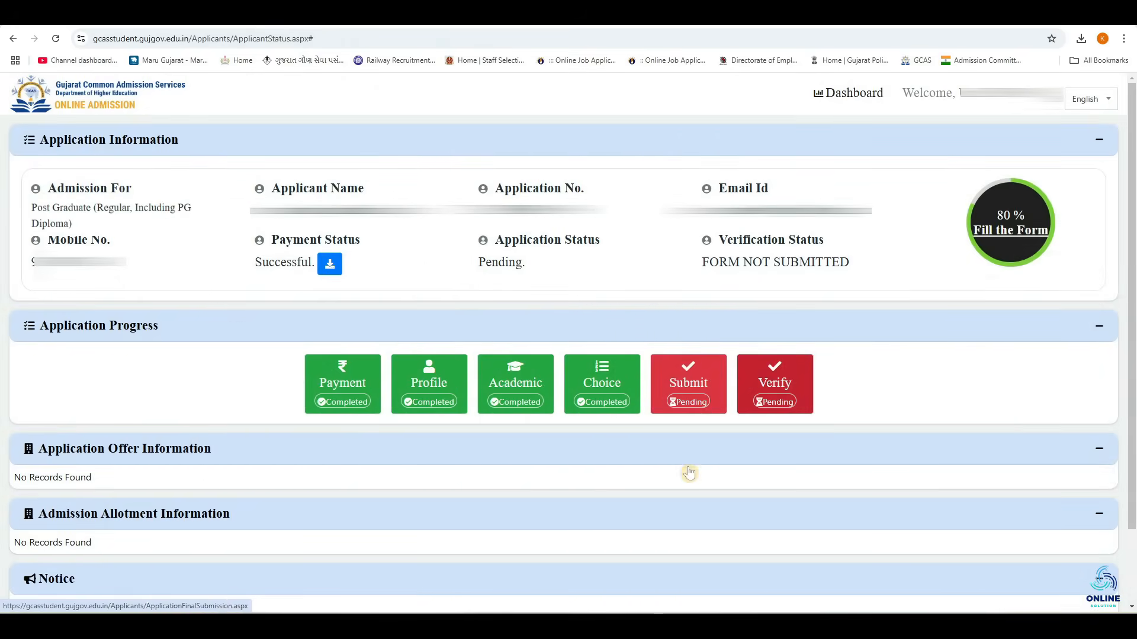
Open the Submit section, review the application form details and accept the declaration by the applicant.
click(683, 385)
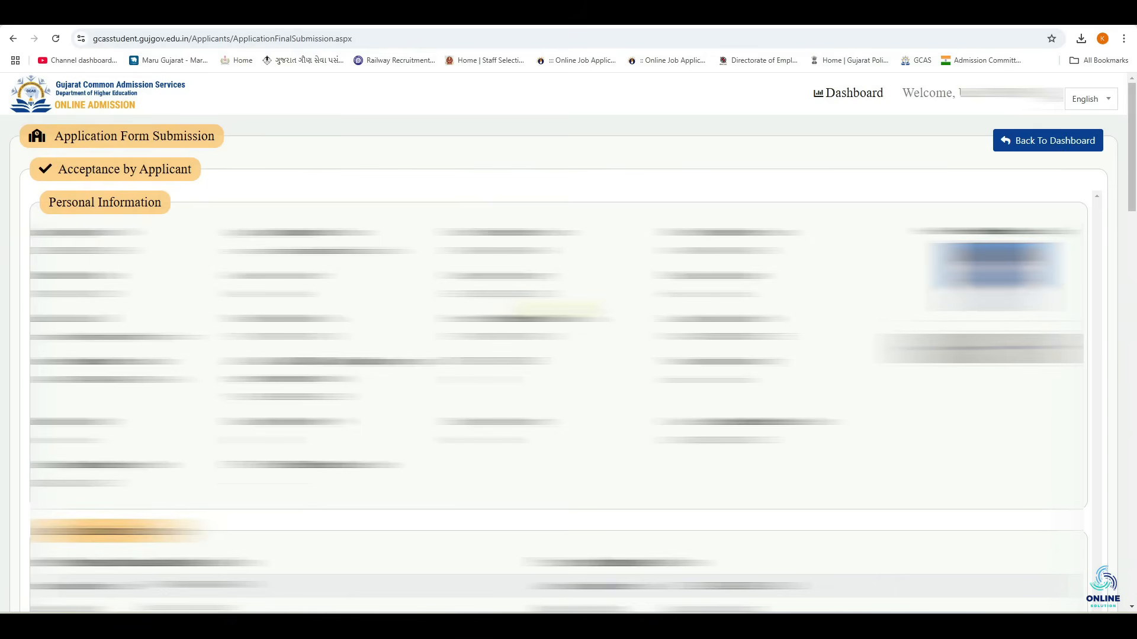
scroll(557, 308, down, 15)
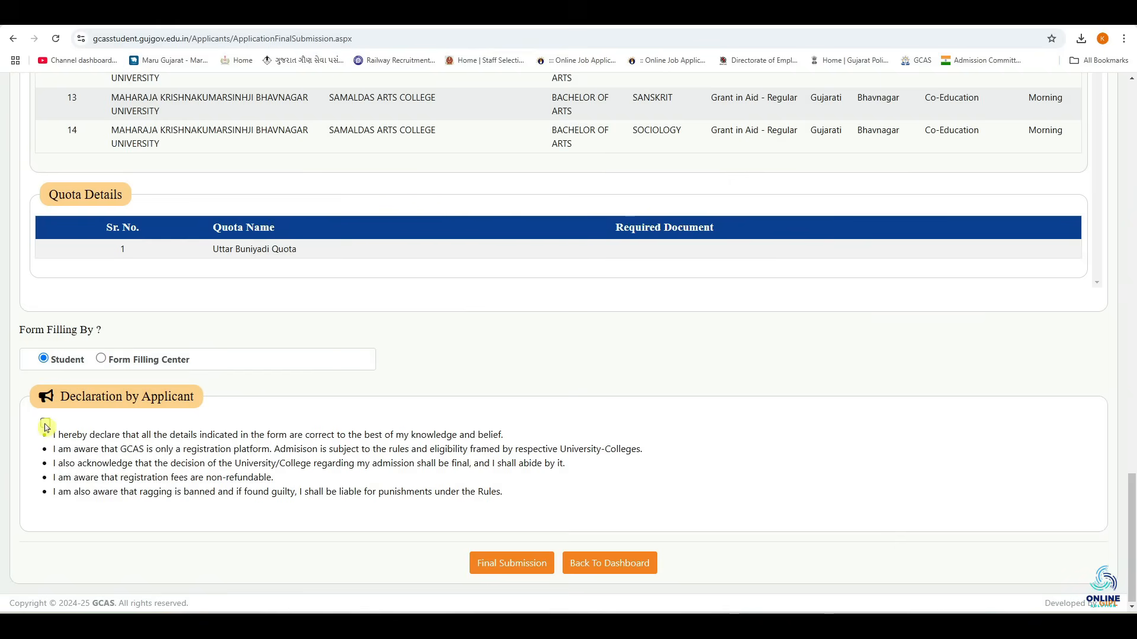
click(45, 424)
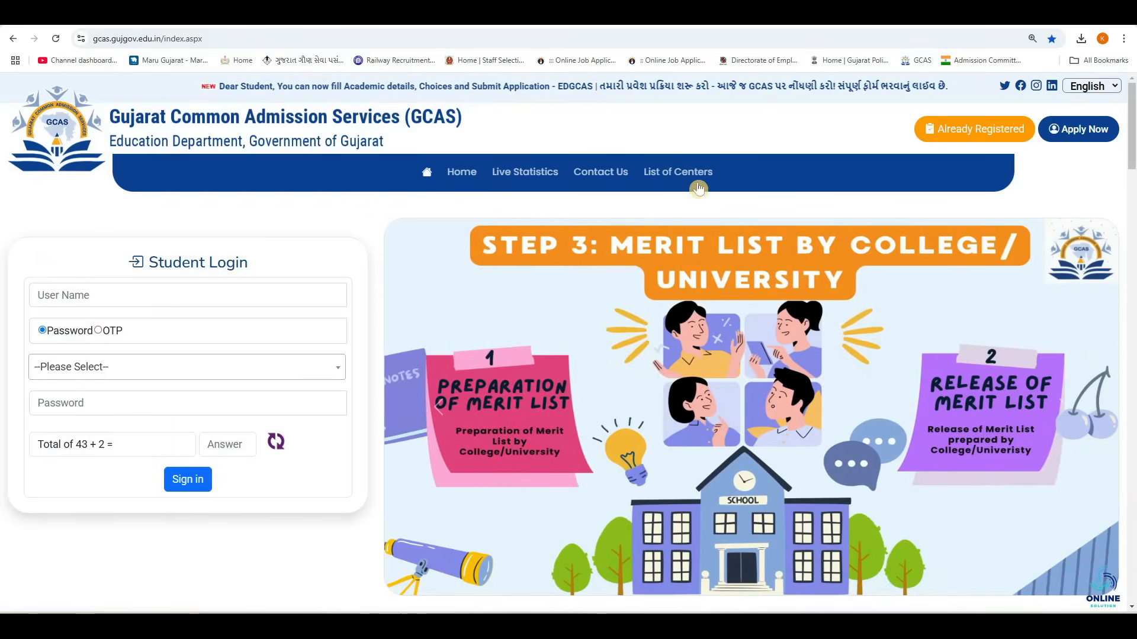
Open the List of Centers on the GCAS home page and filter the form filling and verification centers by district BHAVNAGAR.
click(668, 173)
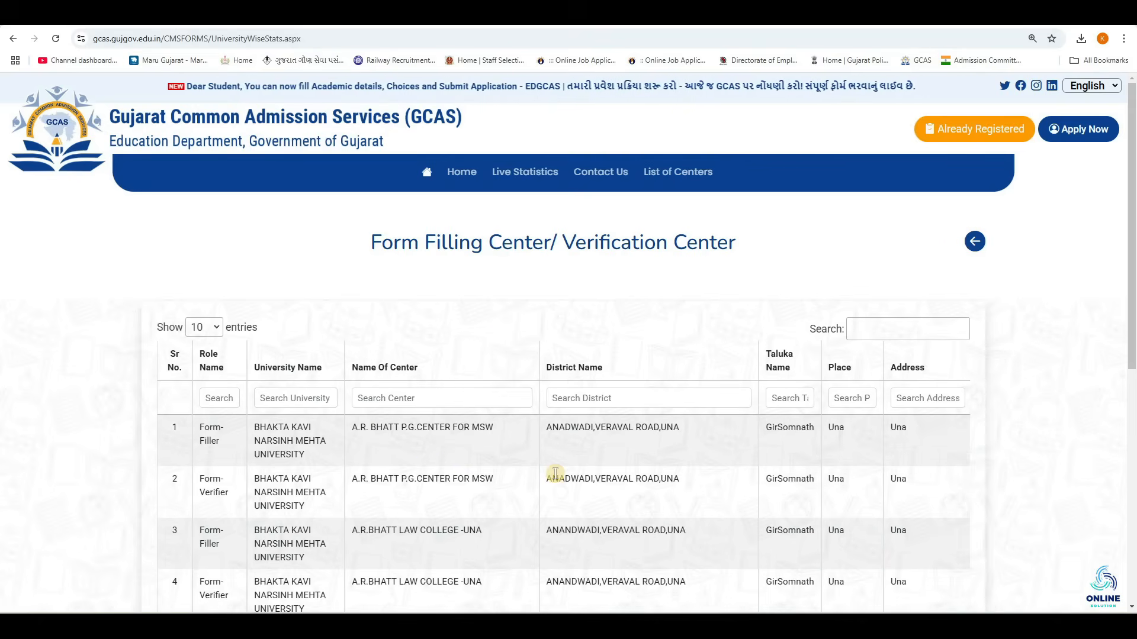
click(633, 400)
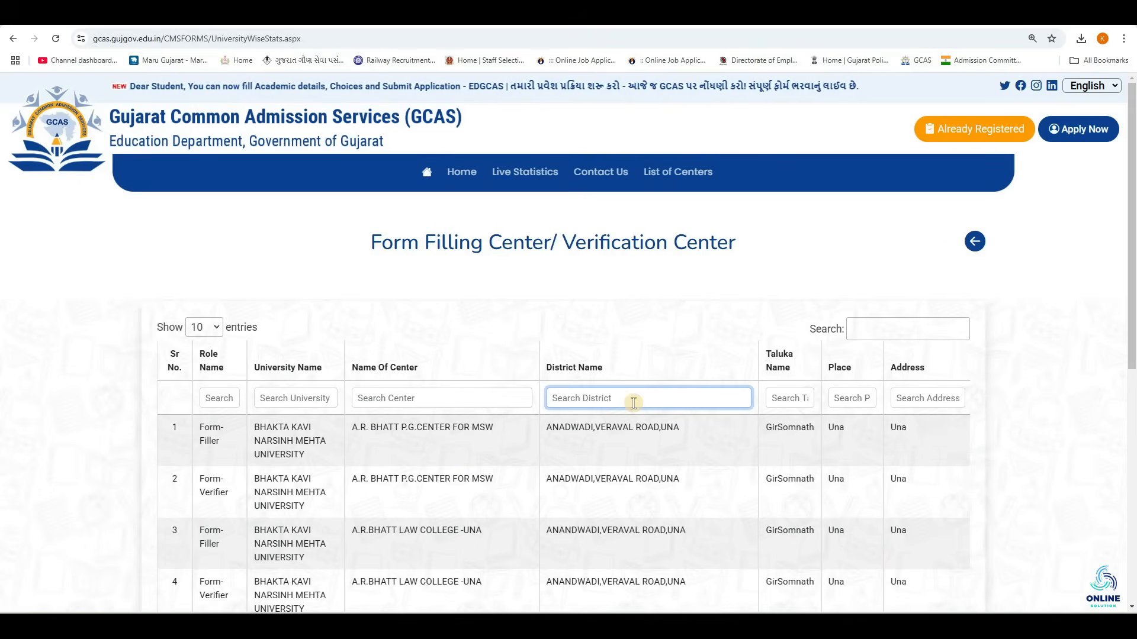
text(BHAVNAGAR)
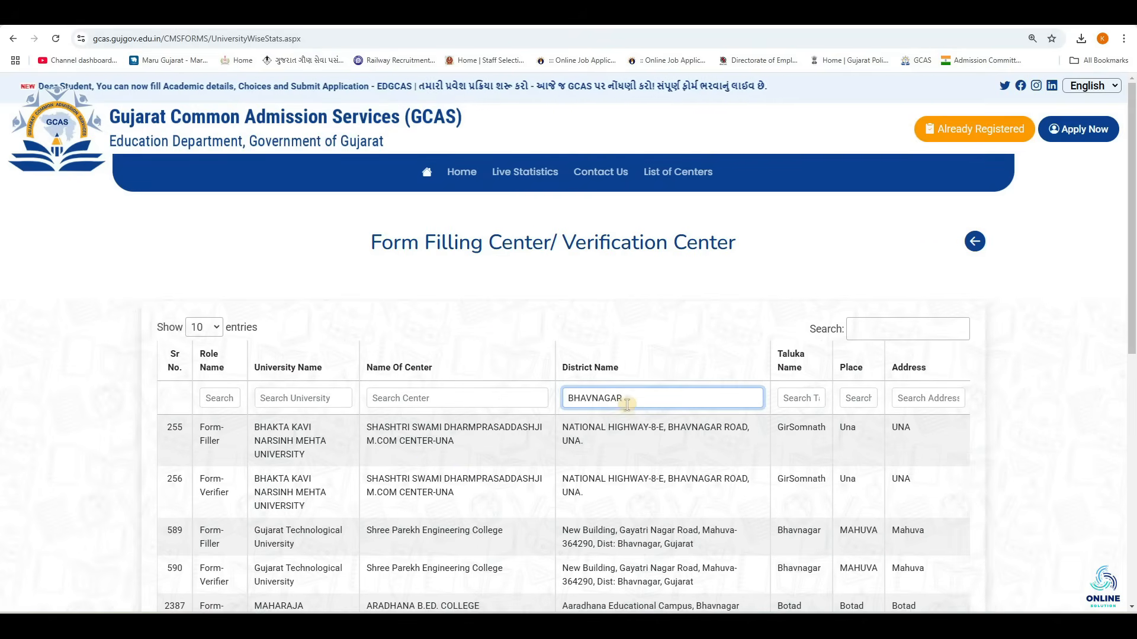